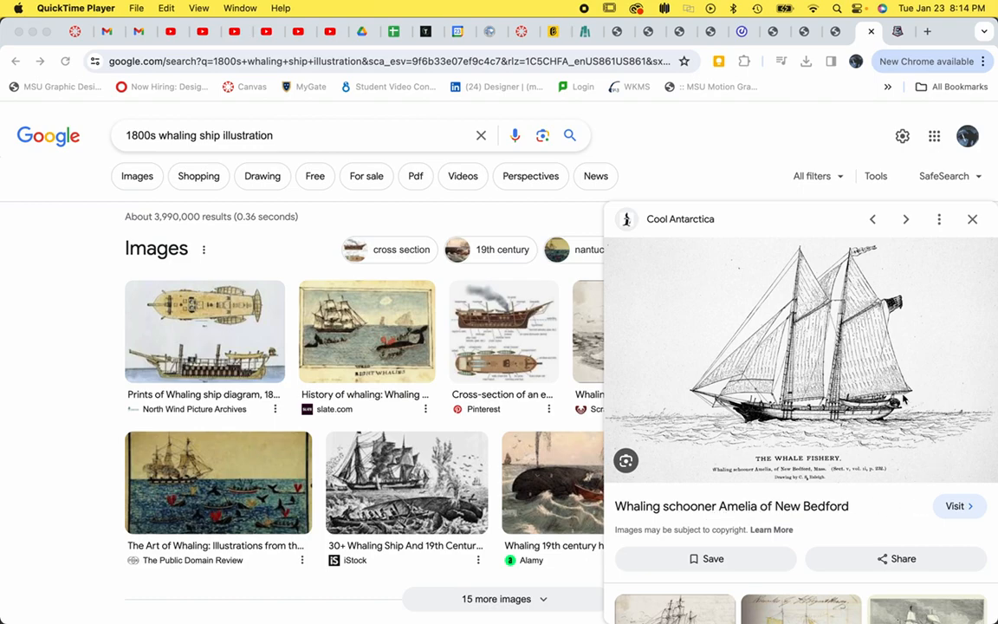
# Step: Close the whaling schooner preview and look over the other 1800s whaling ship illustrations
pyautogui.click(901, 492)
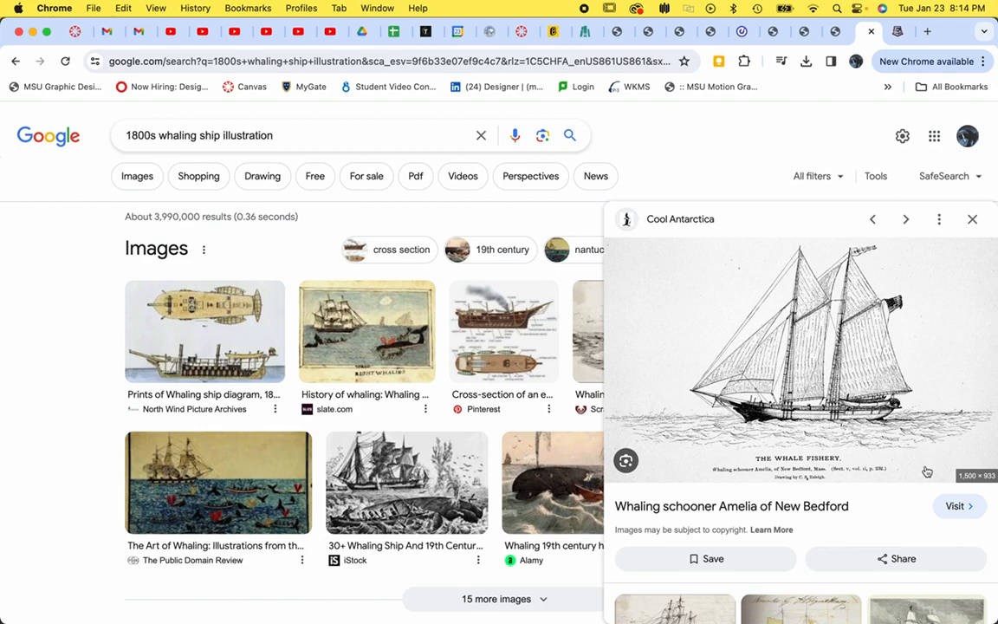
pyautogui.click(971, 221)
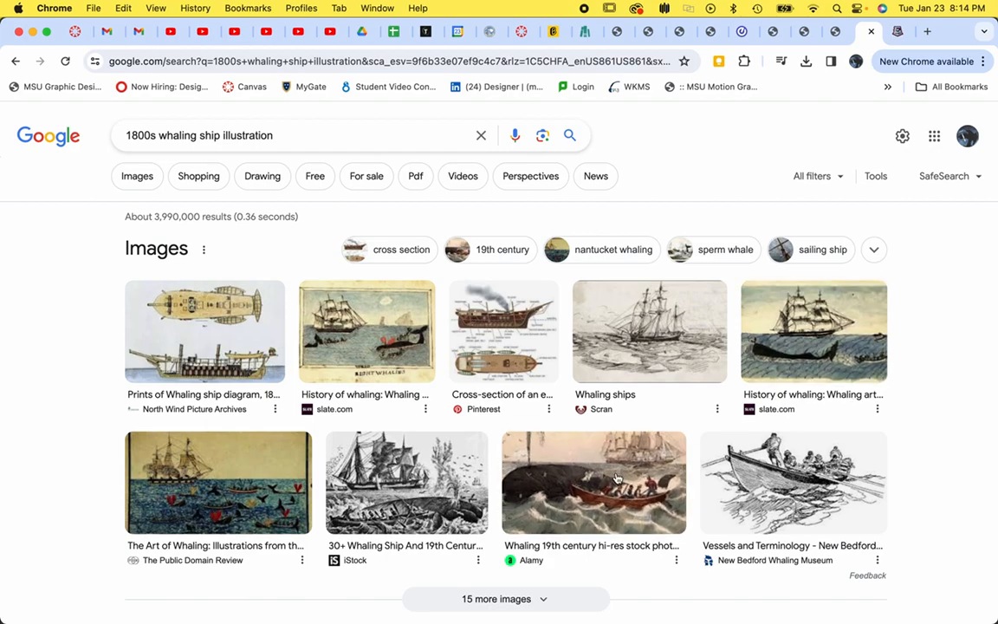
pyautogui.scroll(-2, 617, 477)
pyautogui.scroll(-1, 616, 472)
pyautogui.scroll(-3, 678, 494)
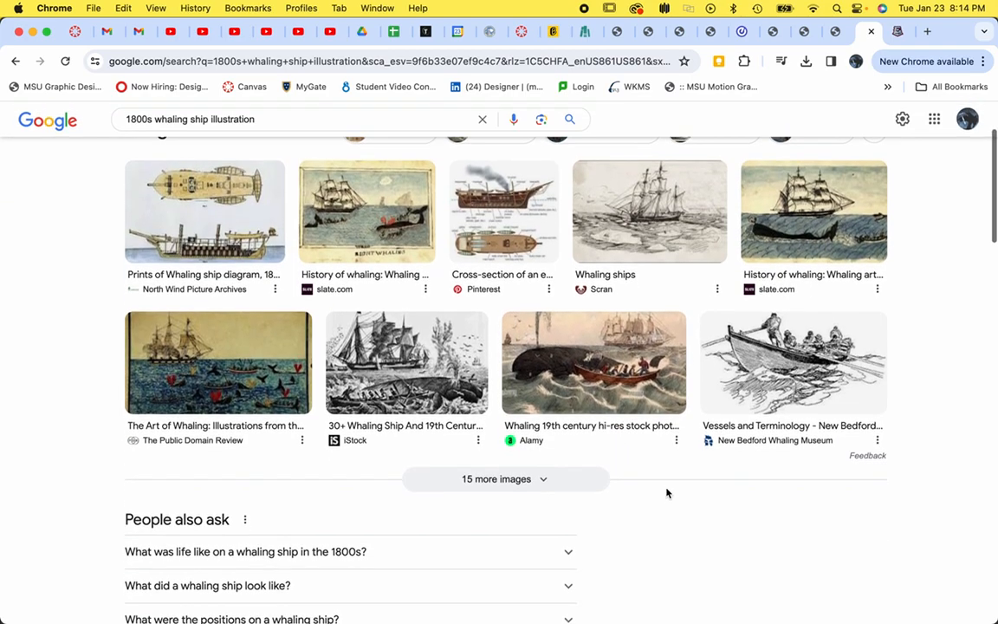
pyautogui.scroll(5, 667, 492)
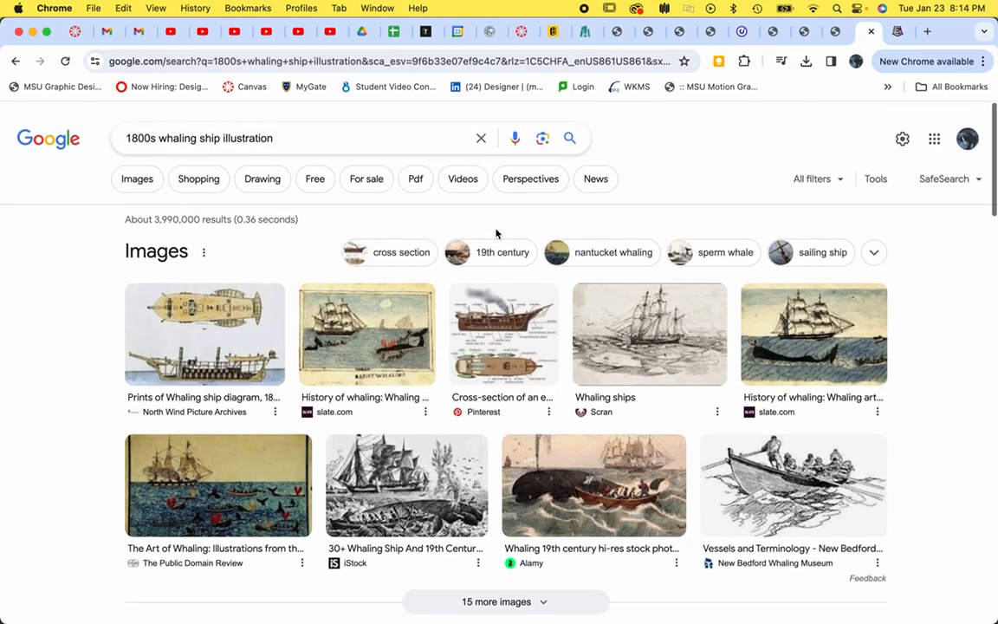
# Step: Replace the search query and run the suggested search "ocean floor coral reefs"
pyautogui.doubleClick(358, 142)
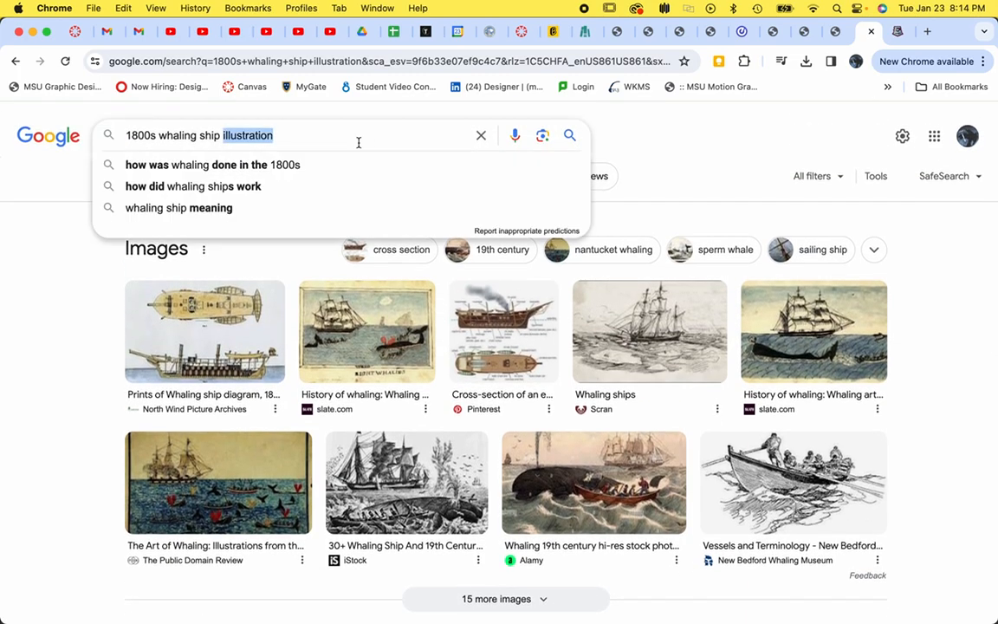
pyautogui.tripleClick(357, 142)
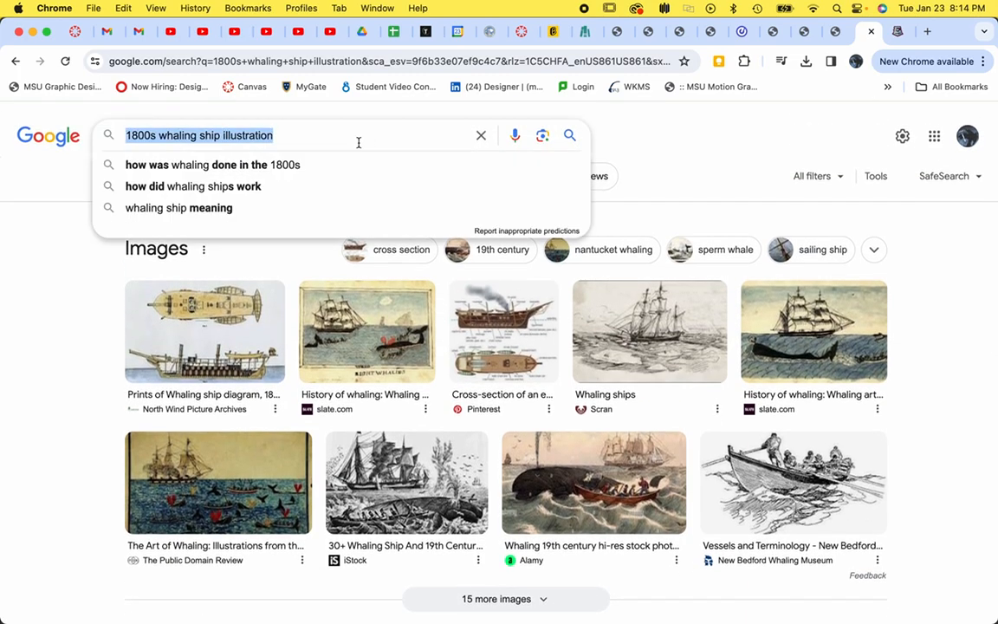
pyautogui.write('ocea')
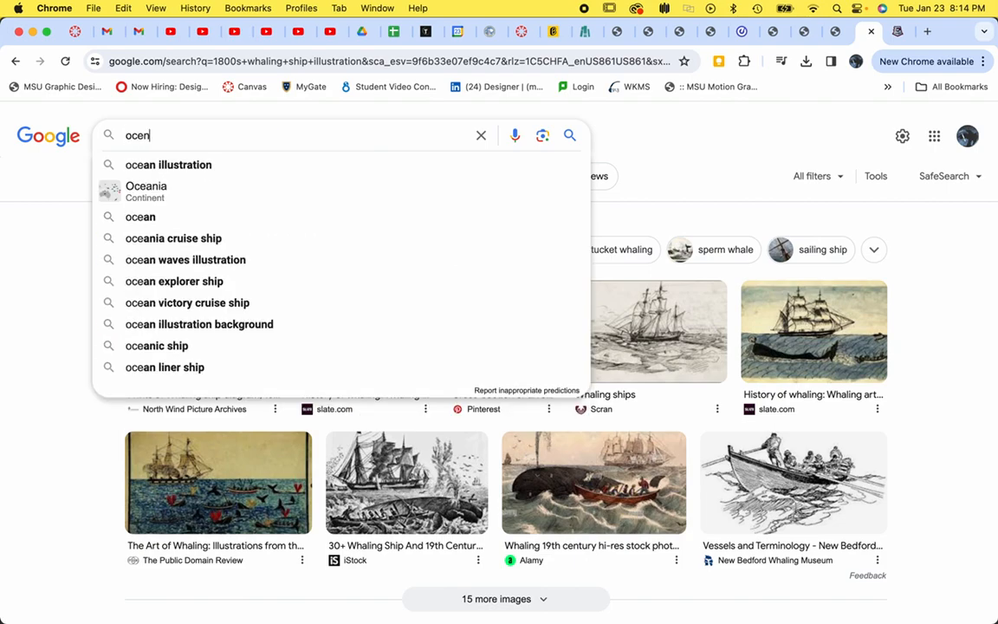
pyautogui.write('n ')
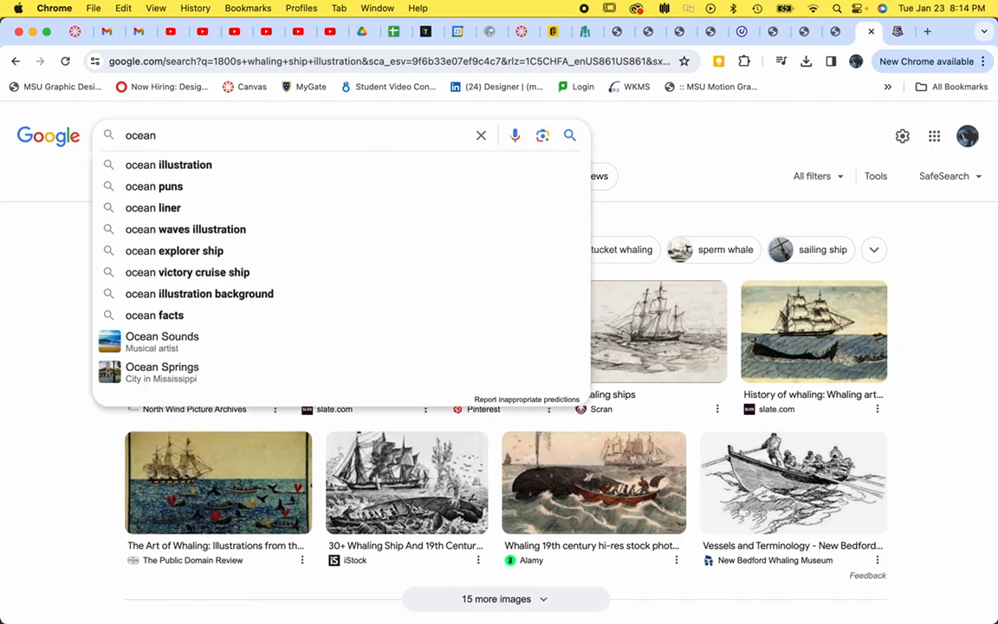
pyautogui.write('bottom cor')
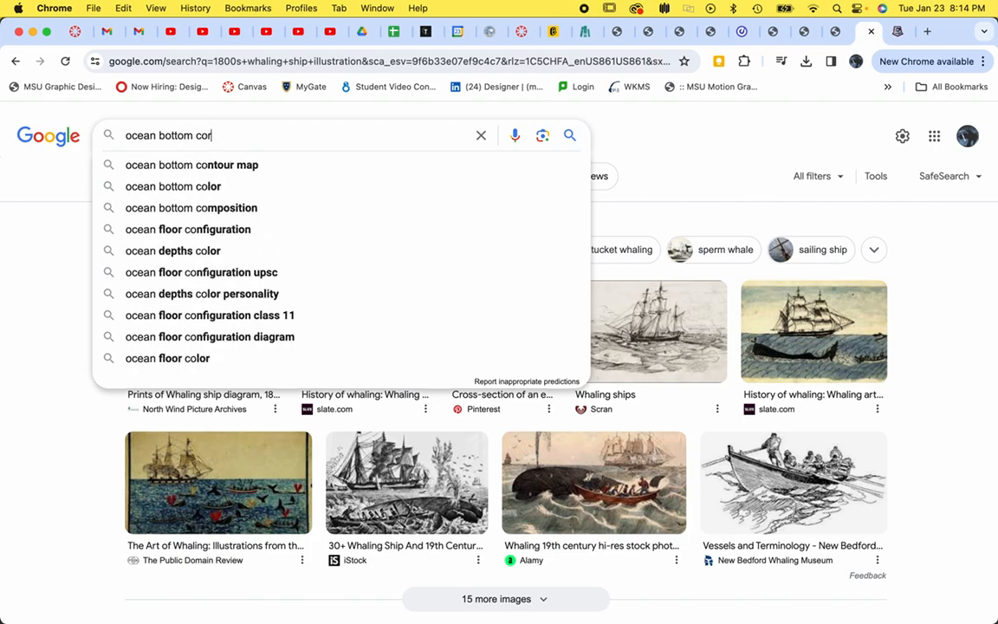
pyautogui.write('al')
pyautogui.press('Down')
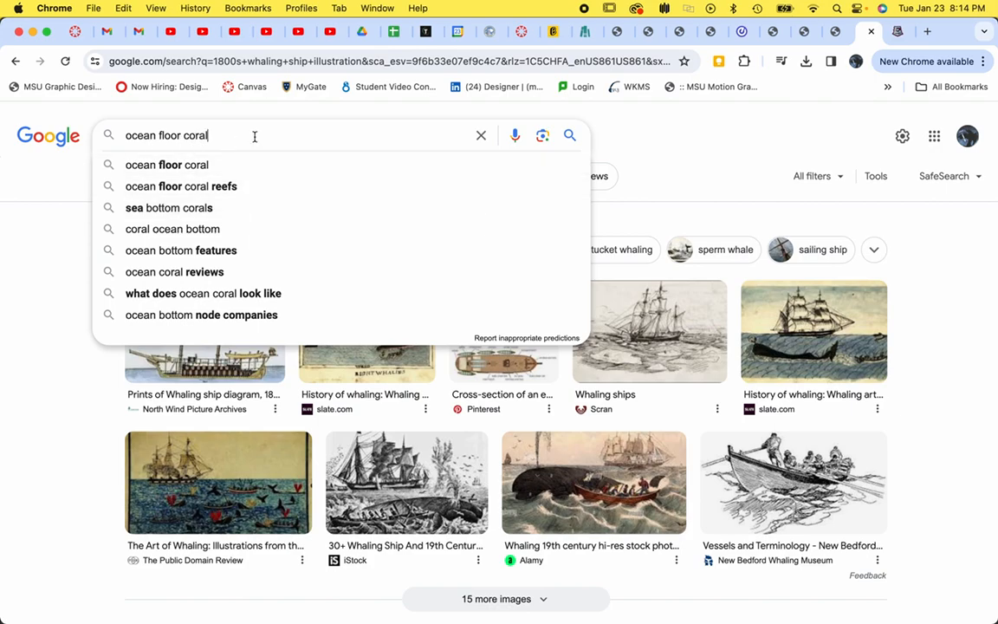
pyautogui.click(245, 187)
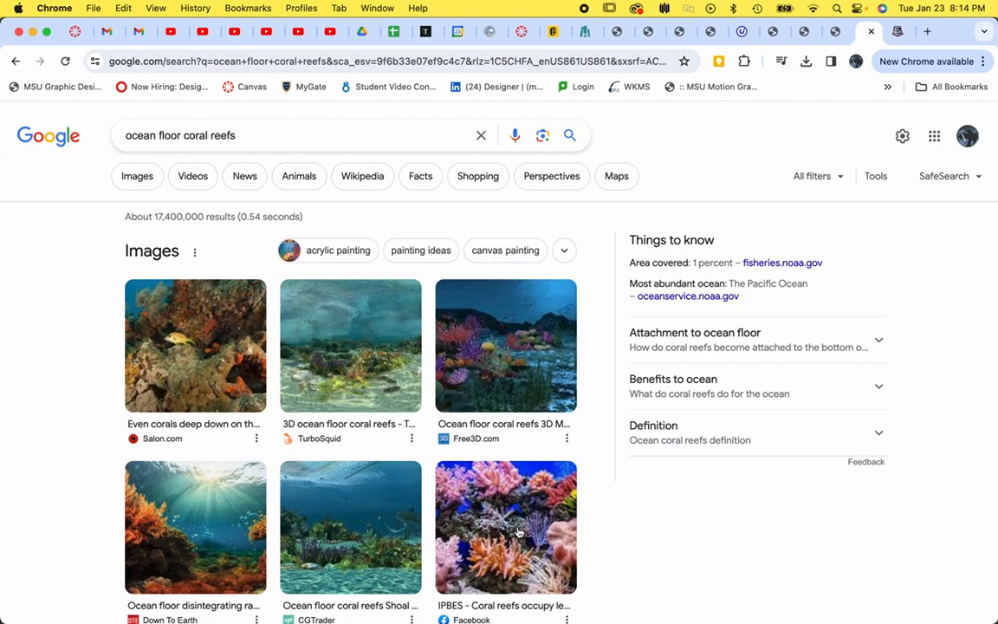
# Step: Preview the IPBES coral reef image from Facebook and browse its related images for an ocean floor picture
pyautogui.click(518, 532)
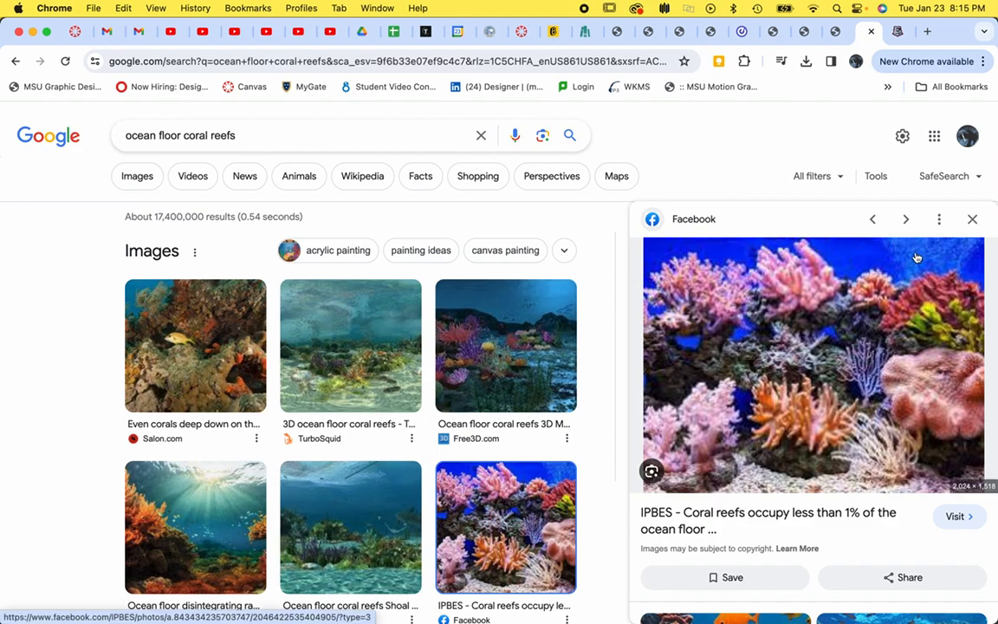
pyautogui.scroll(-3, 426, 367)
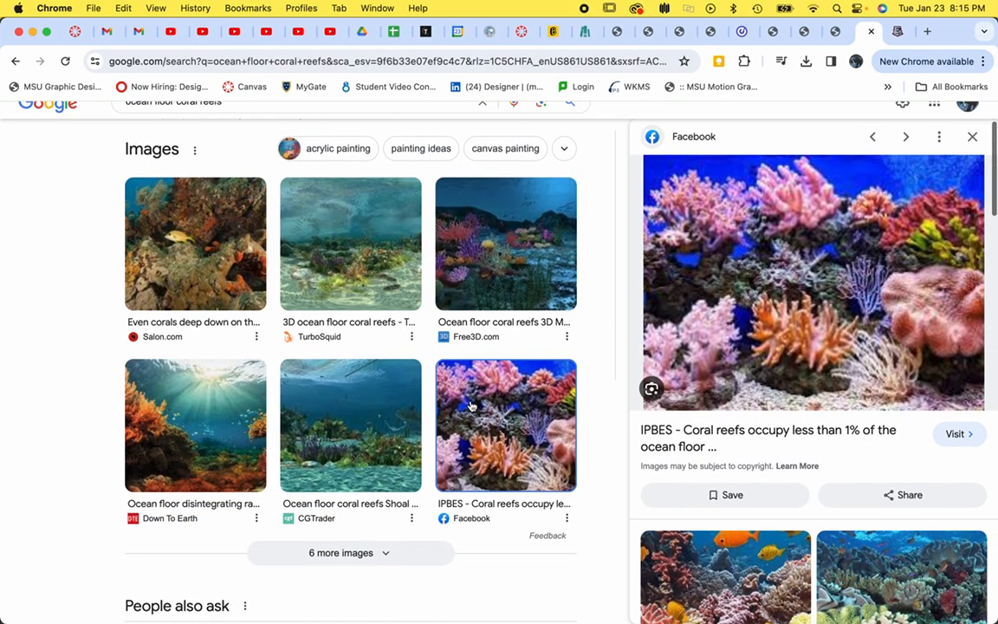
pyautogui.scroll(-5, 884, 517)
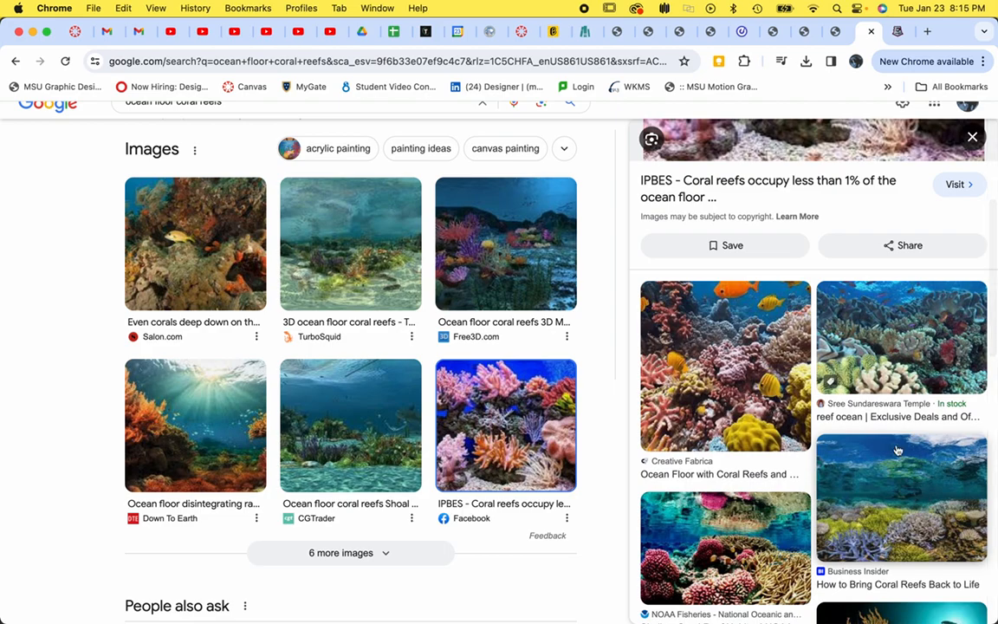
pyautogui.scroll(-5, 907, 449)
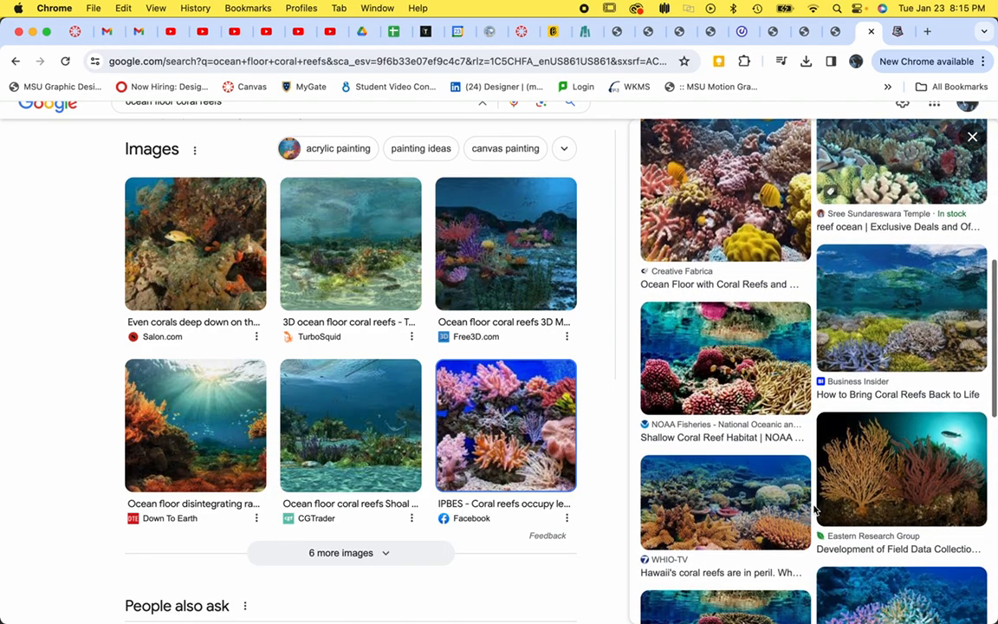
pyautogui.scroll(-2, 814, 511)
pyautogui.scroll(-2, 741, 554)
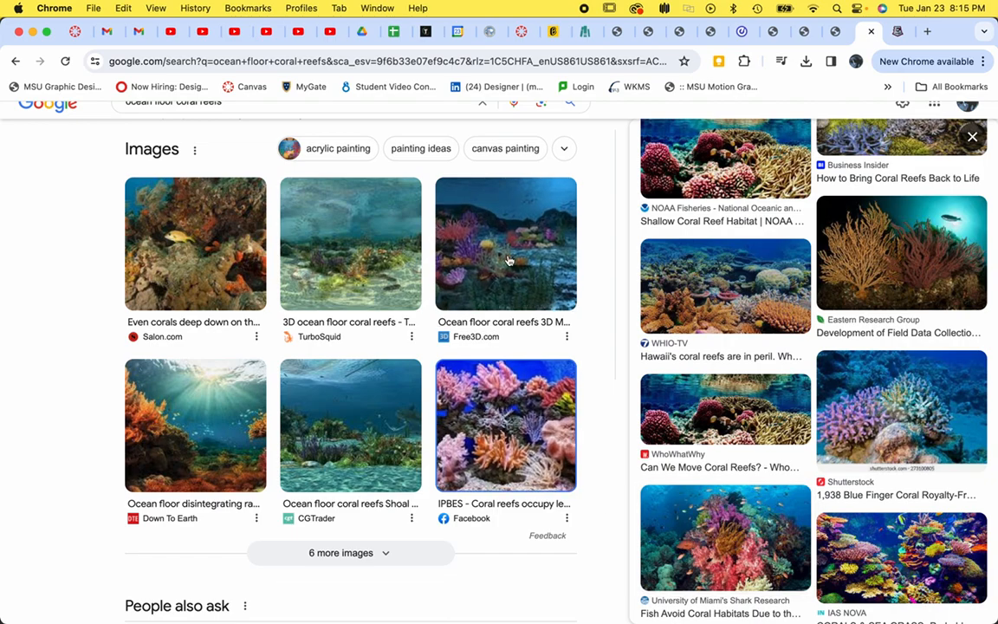
pyautogui.scroll(4, 937, 376)
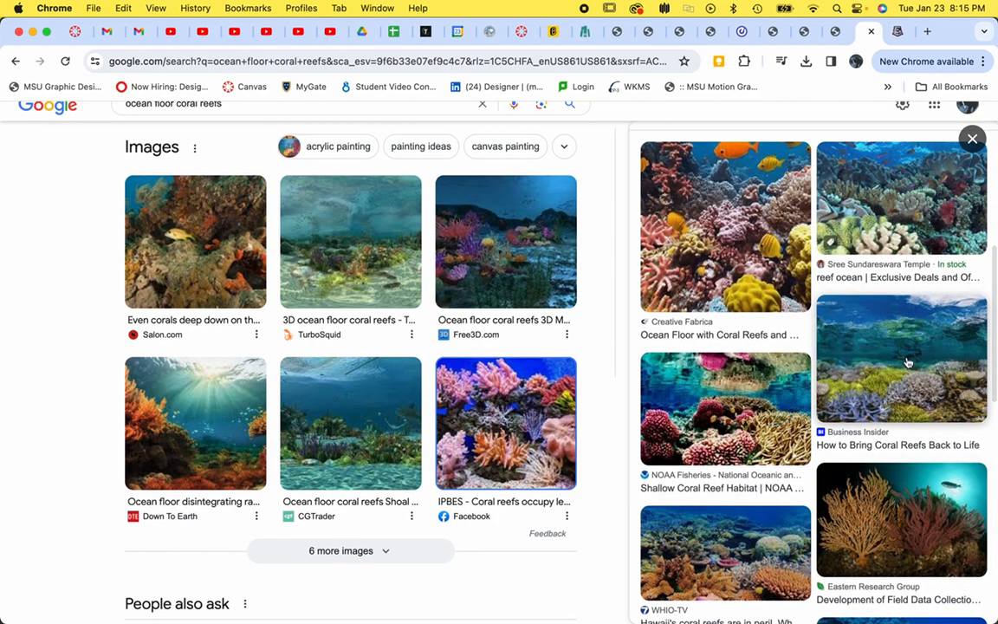
# Step: Preview the Business Insider image "How to Bring Coral Reefs Back to Life" and browse its related images
pyautogui.click(937, 376)
pyautogui.scroll(-5, 948, 492)
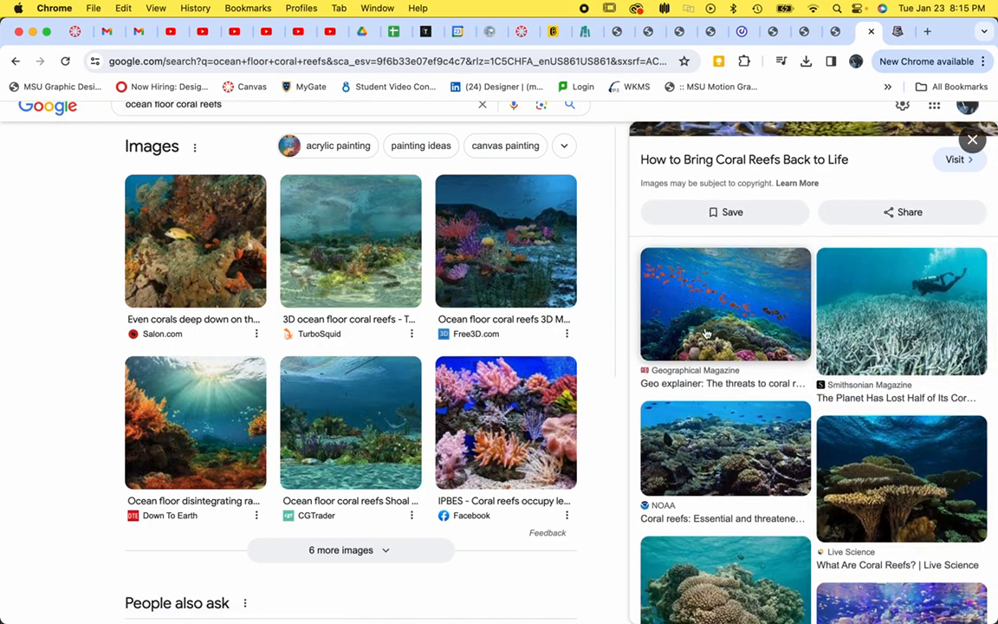
pyautogui.scroll(-5, 880, 535)
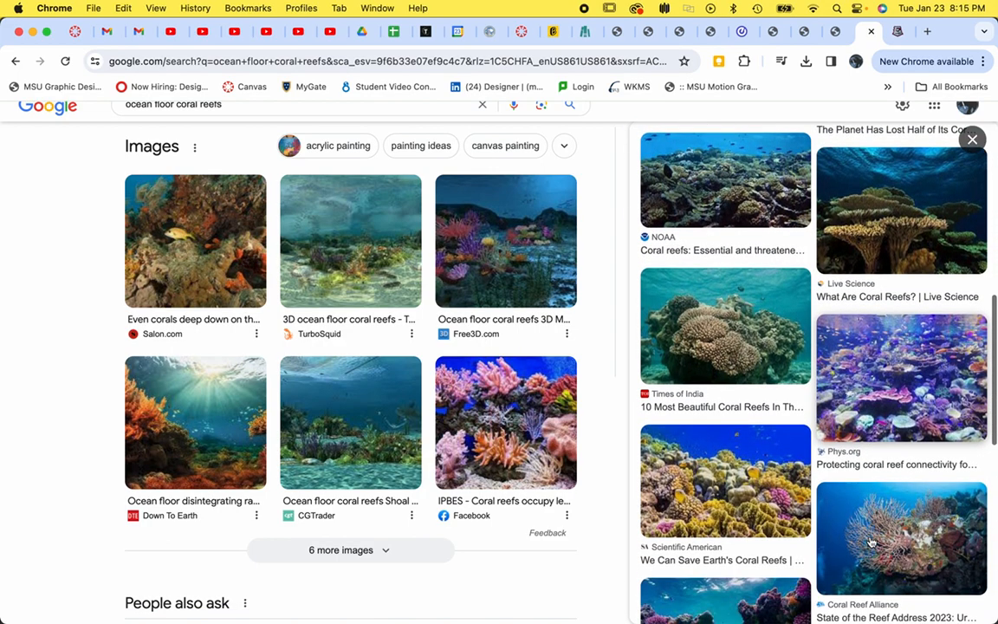
pyautogui.scroll(-2, 795, 497)
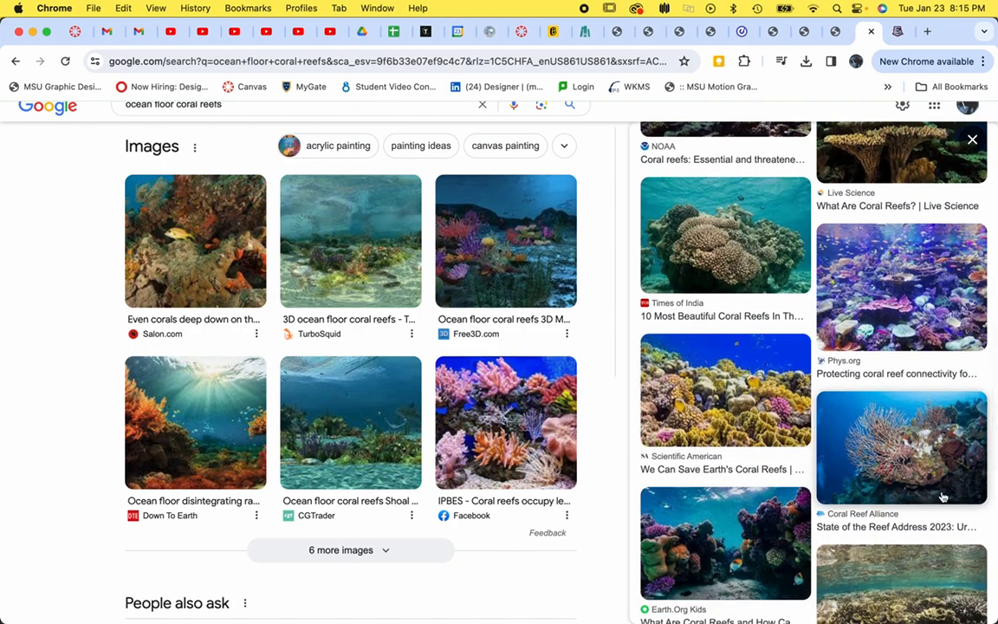
pyautogui.scroll(-3, 941, 496)
pyautogui.scroll(-3, 942, 497)
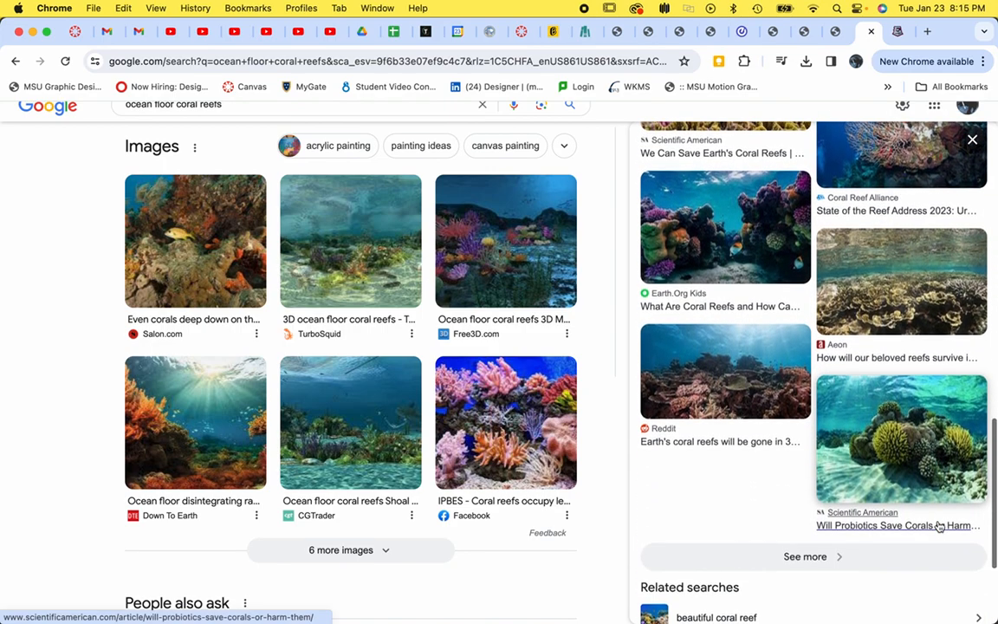
pyautogui.scroll(8, 938, 519)
pyautogui.scroll(10, 938, 526)
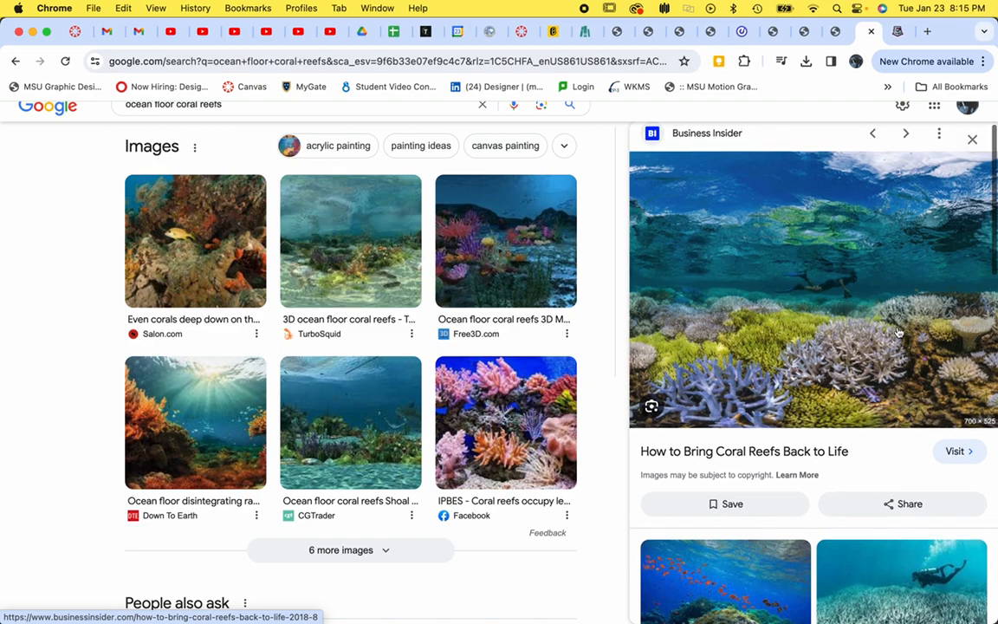
# Step: Open the related Geographical Magazine coral reef image and save it as sea_floor.jpg in the Moby_Dick folder
pyautogui.scroll(-3, 867, 388)
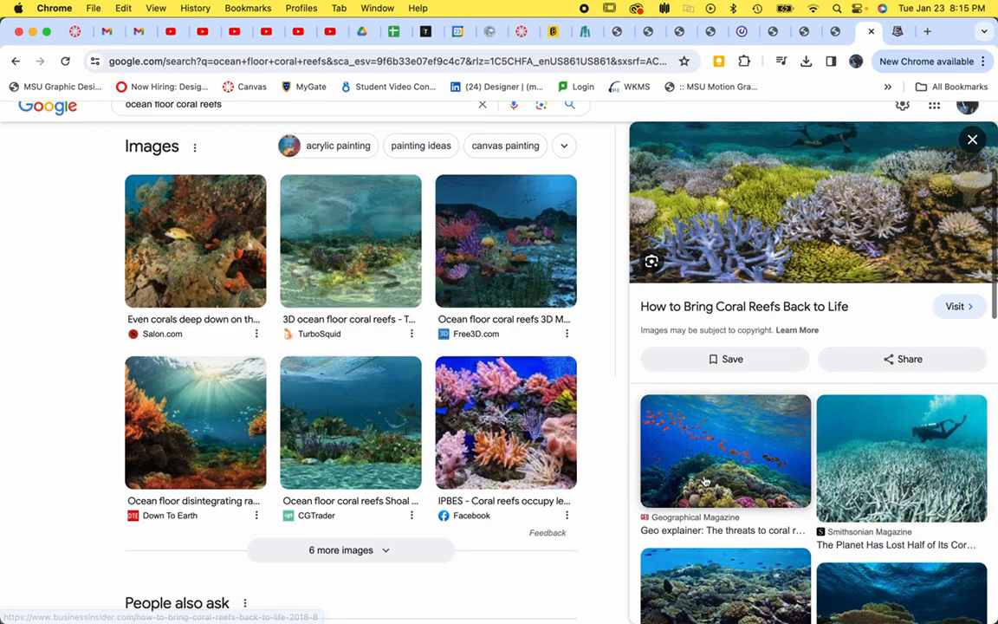
pyautogui.click(769, 456)
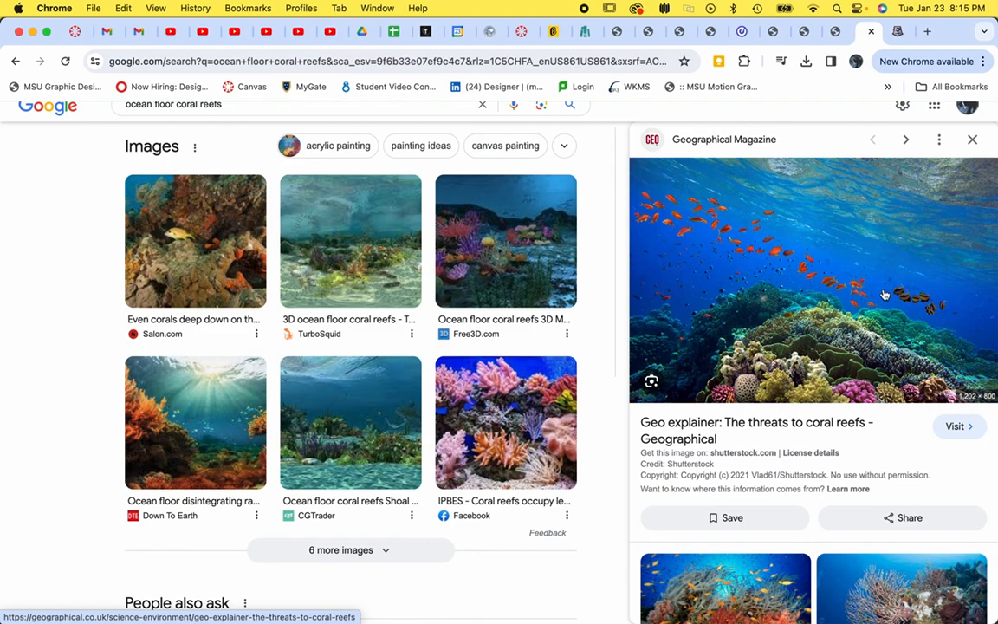
pyautogui.rightClick(808, 310)
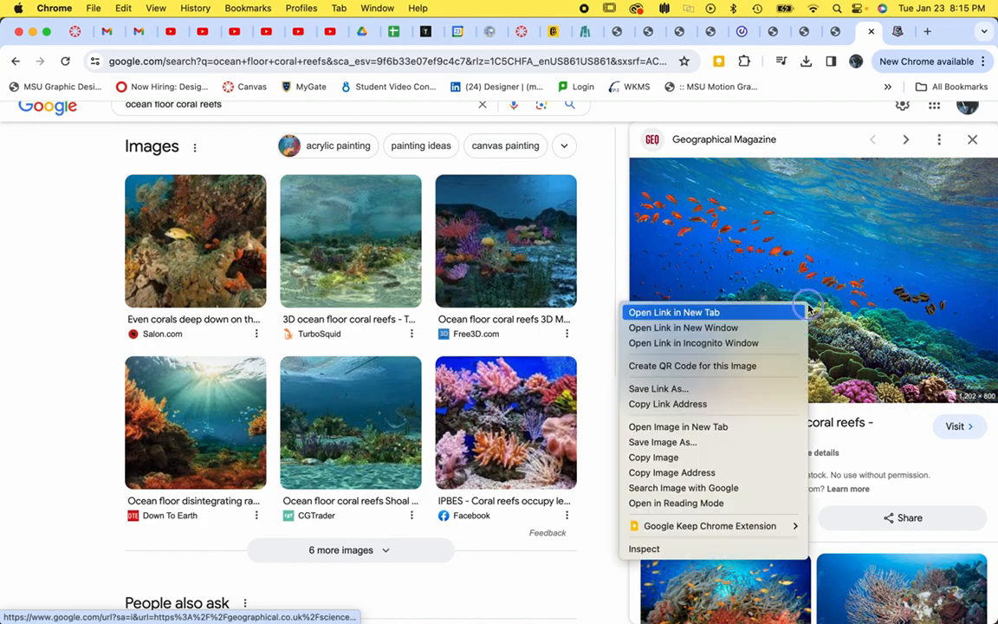
pyautogui.click(784, 455)
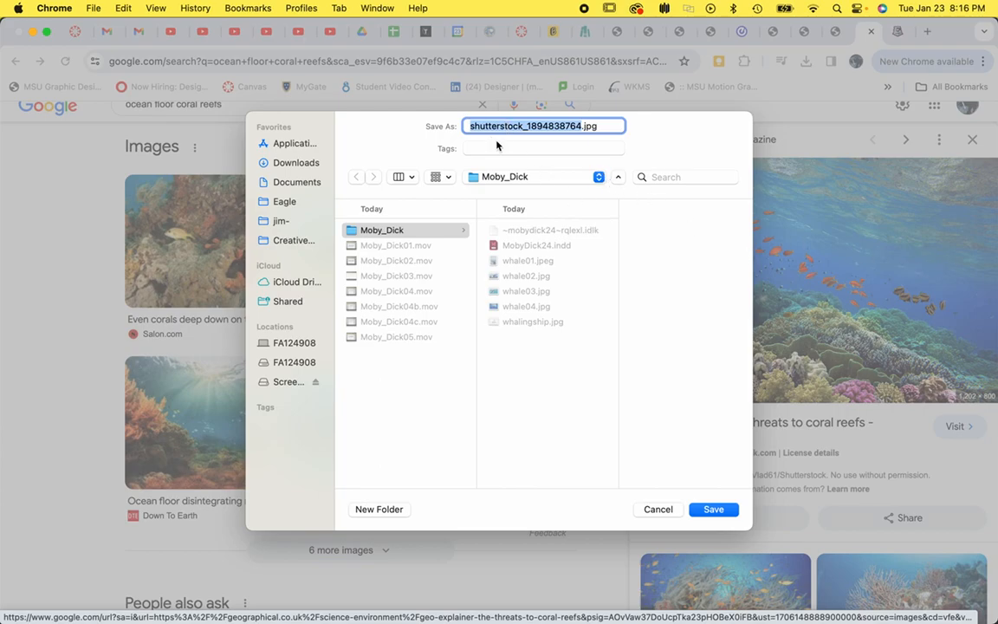
pyautogui.write('sea')
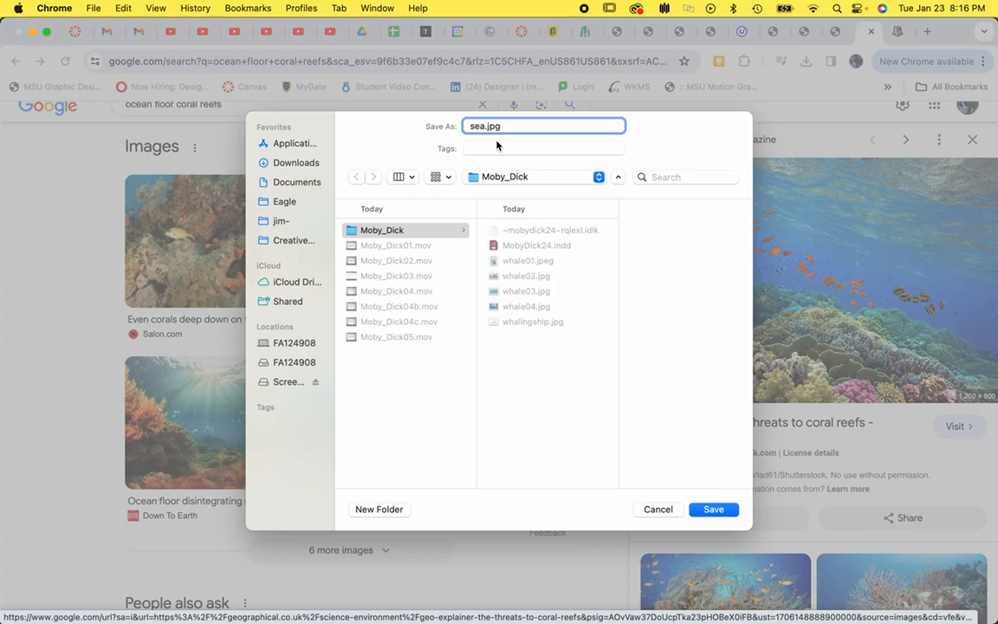
pyautogui.write('_floor')
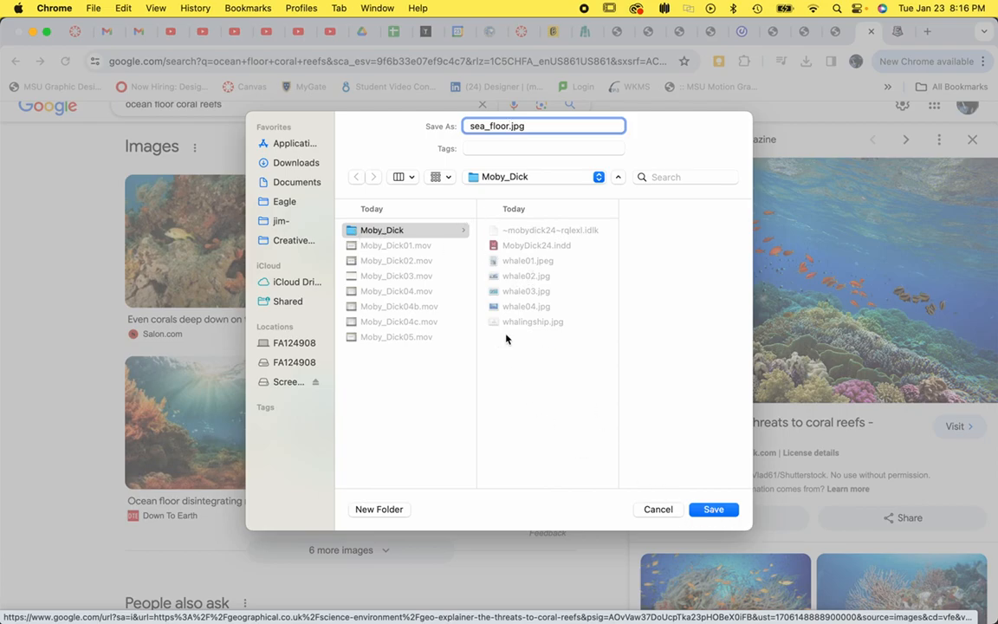
pyautogui.click(713, 509)
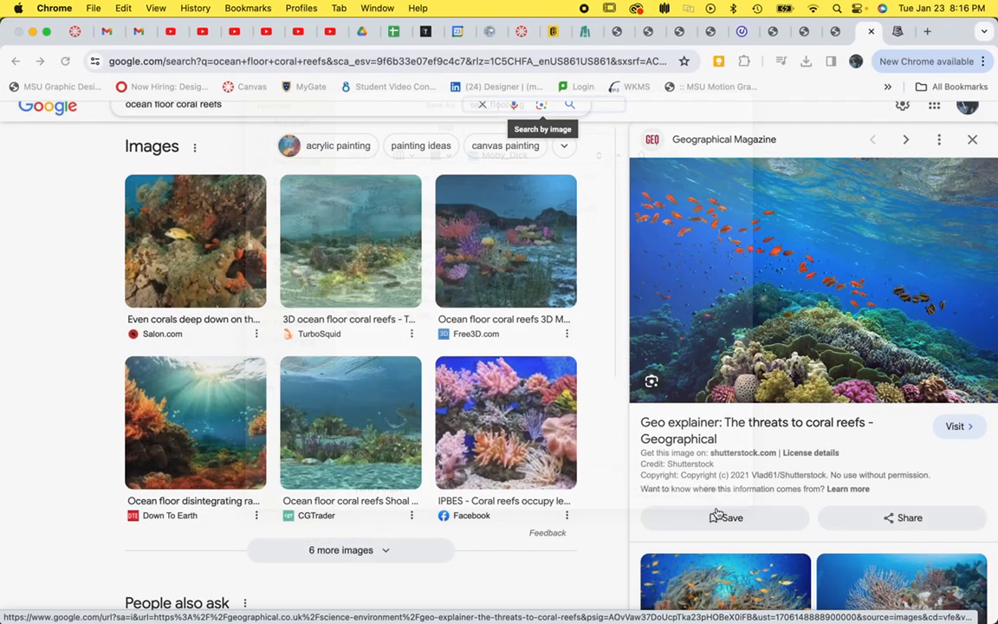
# Step: Switch to InDesign and bring the orange pull quote in the first text column of MobyDick24.indd into view
pyautogui.moveTo(589, 611)
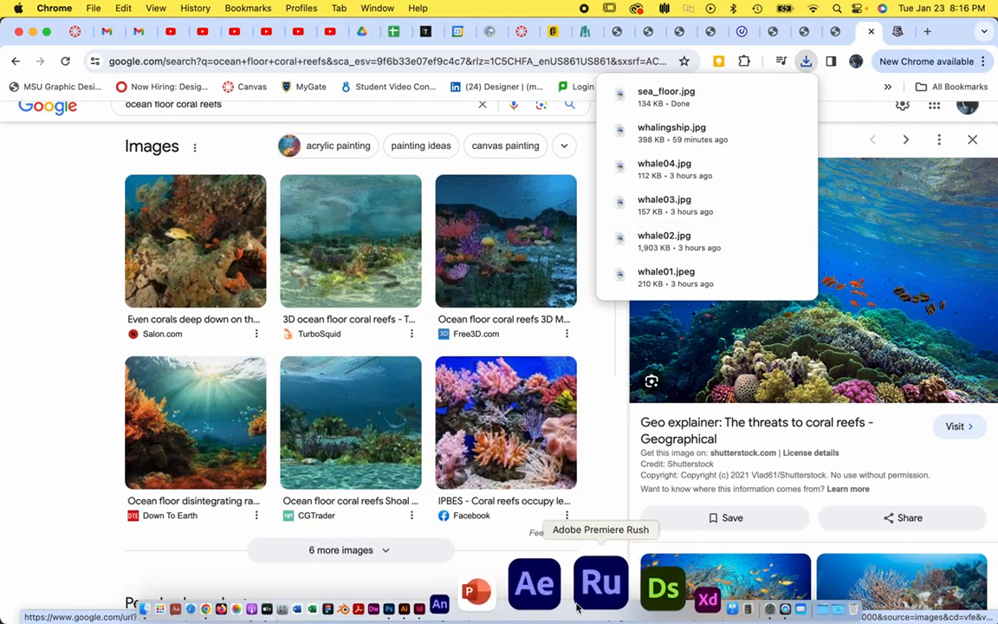
pyautogui.click(510, 596)
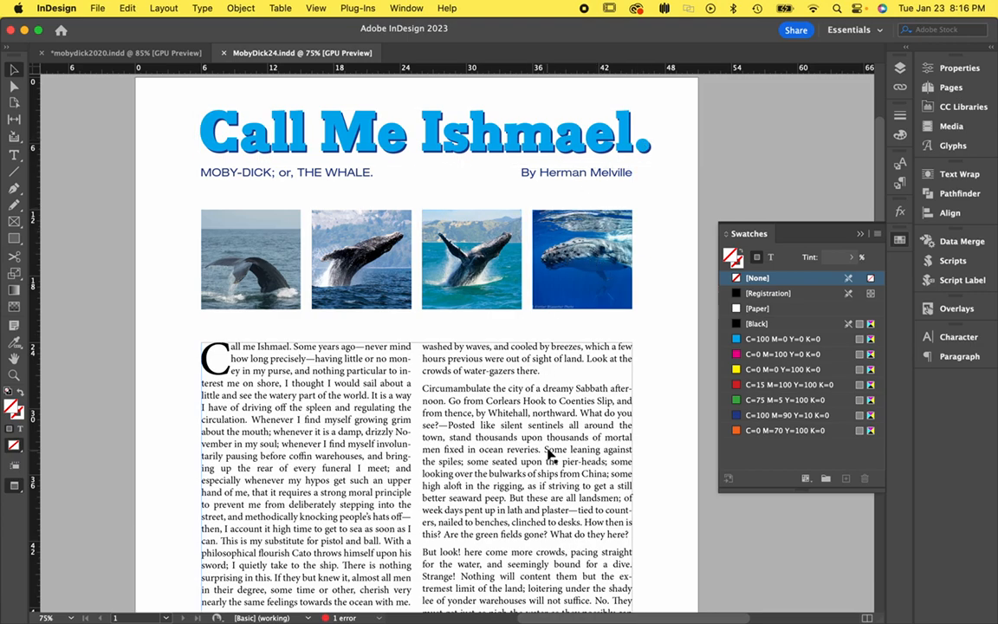
pyautogui.scroll(-2, 543, 455)
pyautogui.scroll(-6, 543, 455)
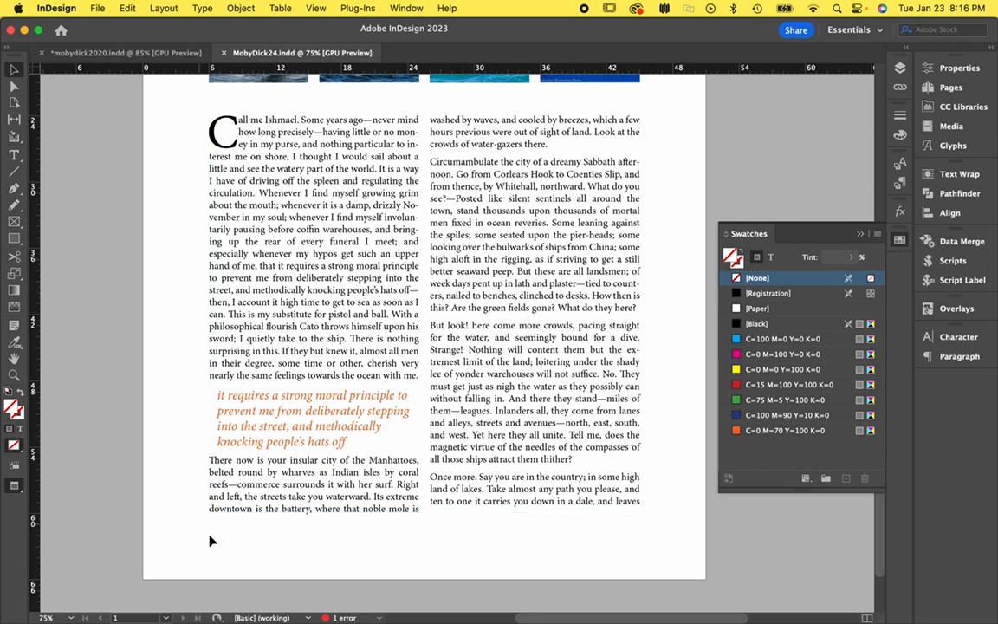
pyautogui.scroll(2, 331, 583)
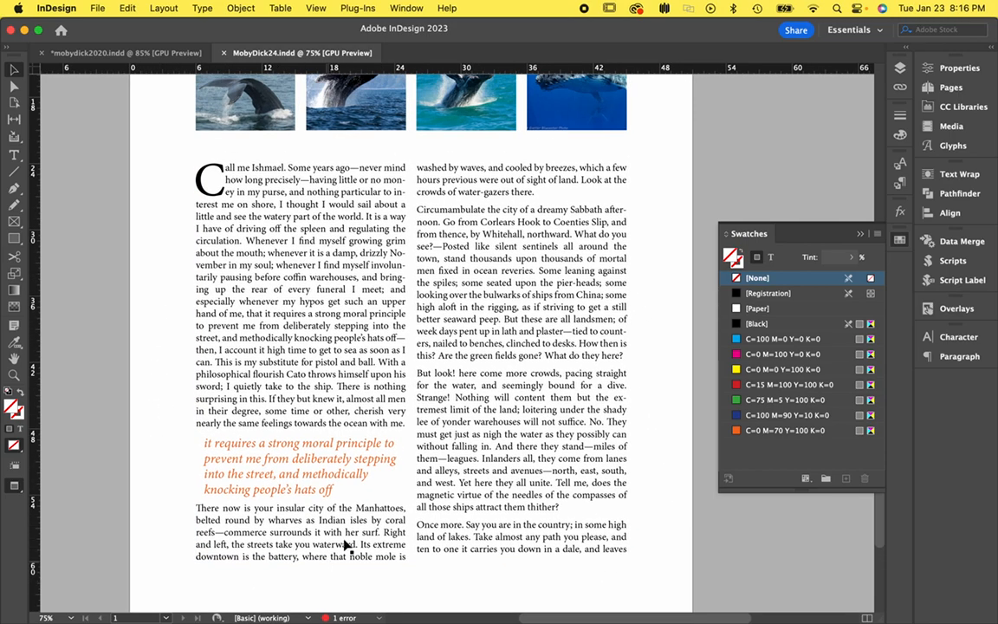
pyautogui.scroll(1, 536, 437)
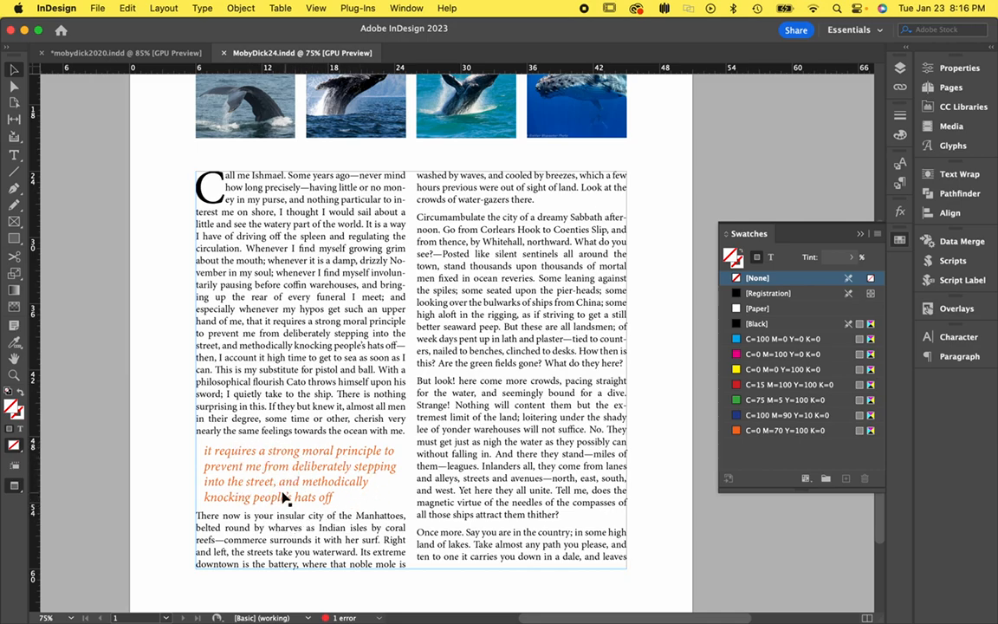
# Step: Select the whole orange italic pull quote and set its leading to 24 pt
pyautogui.press('t')
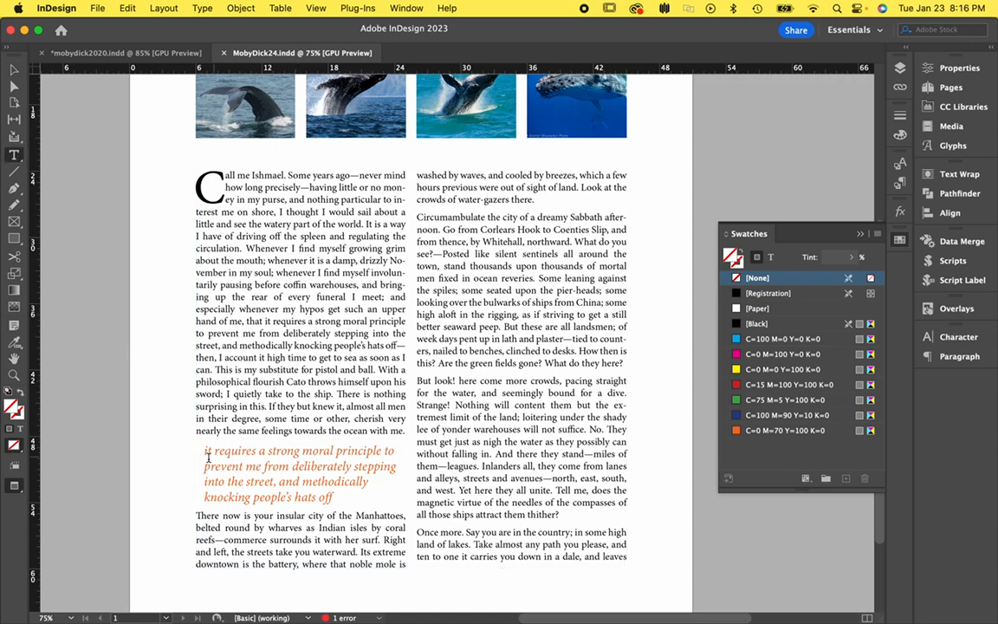
pyautogui.moveTo(202, 452)
pyautogui.mouseDown()
pyautogui.moveTo(286, 489)
pyautogui.moveTo(388, 490)
pyautogui.mouseUp()
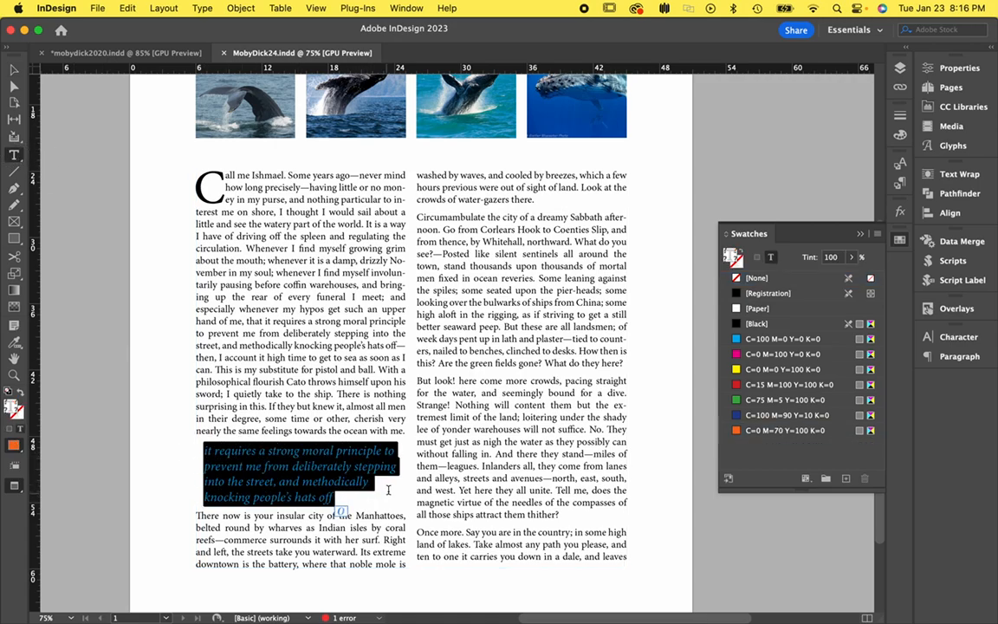
pyautogui.click(982, 339)
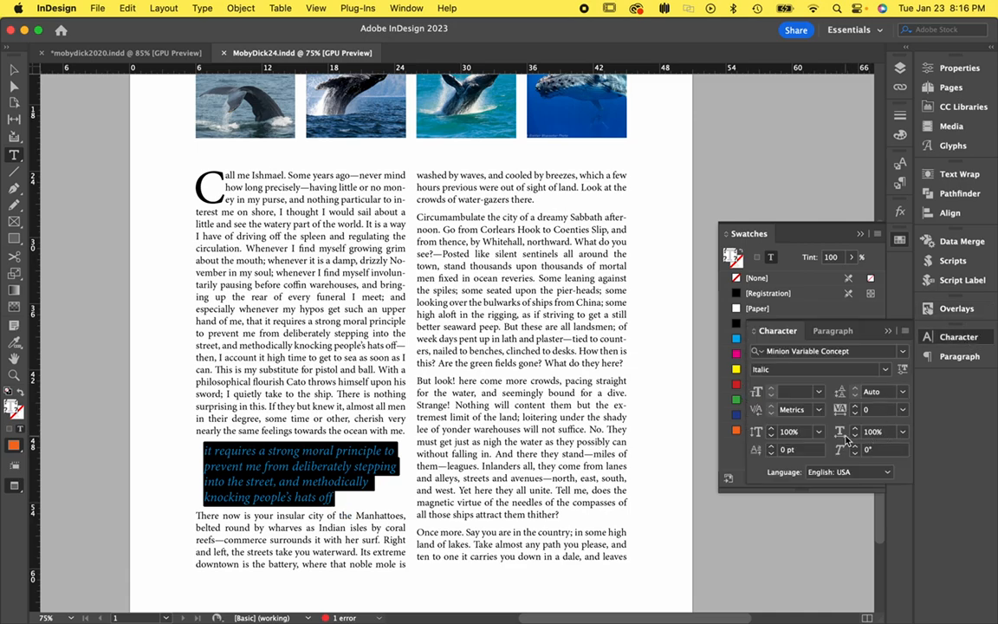
pyautogui.click(903, 395)
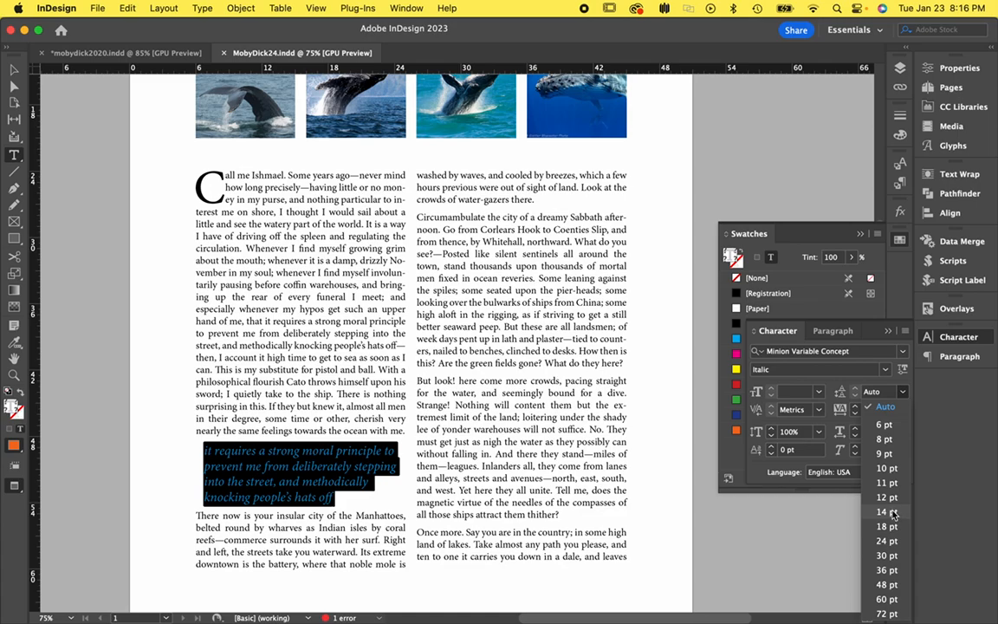
pyautogui.click(888, 541)
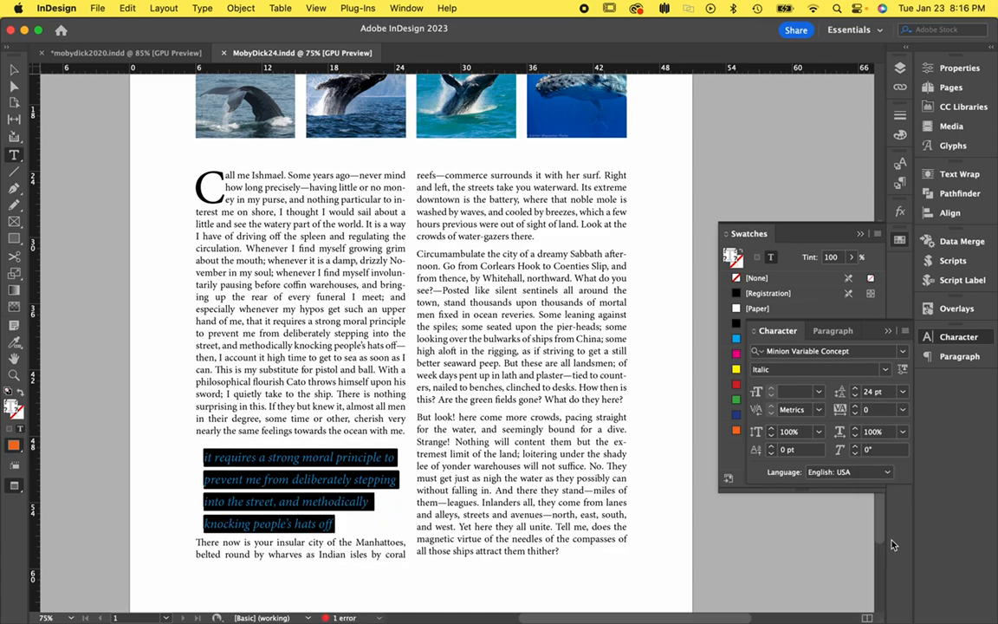
# Step: Reduce the pull quote's leading stepwise to 16 pt and deselect the text
pyautogui.click(855, 396)
pyautogui.click(855, 396)
pyautogui.click(855, 396)
pyautogui.click(855, 396)
pyautogui.click(855, 396)
pyautogui.click(855, 396)
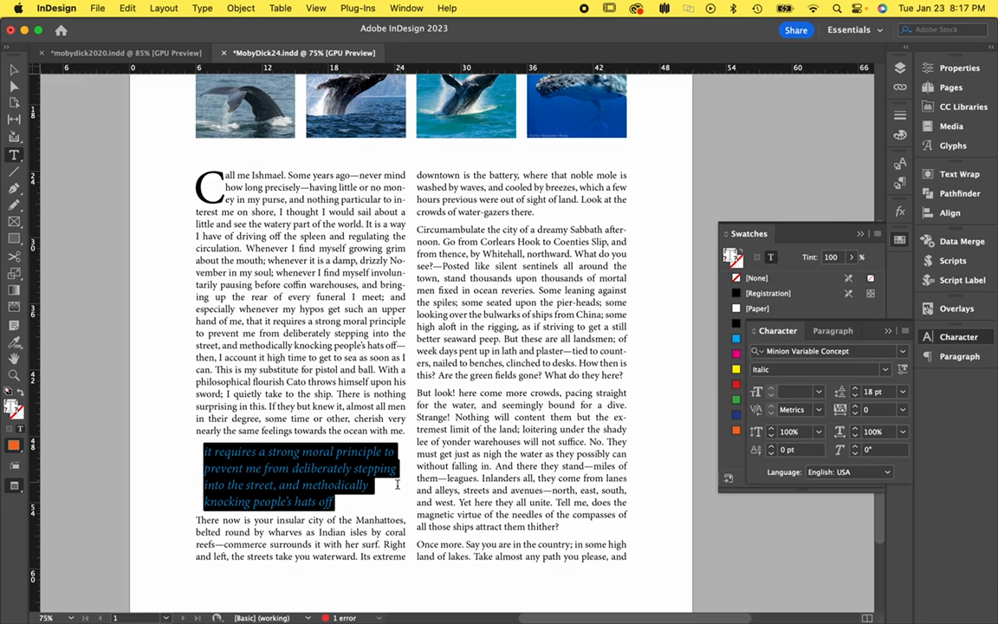
pyautogui.click(855, 397)
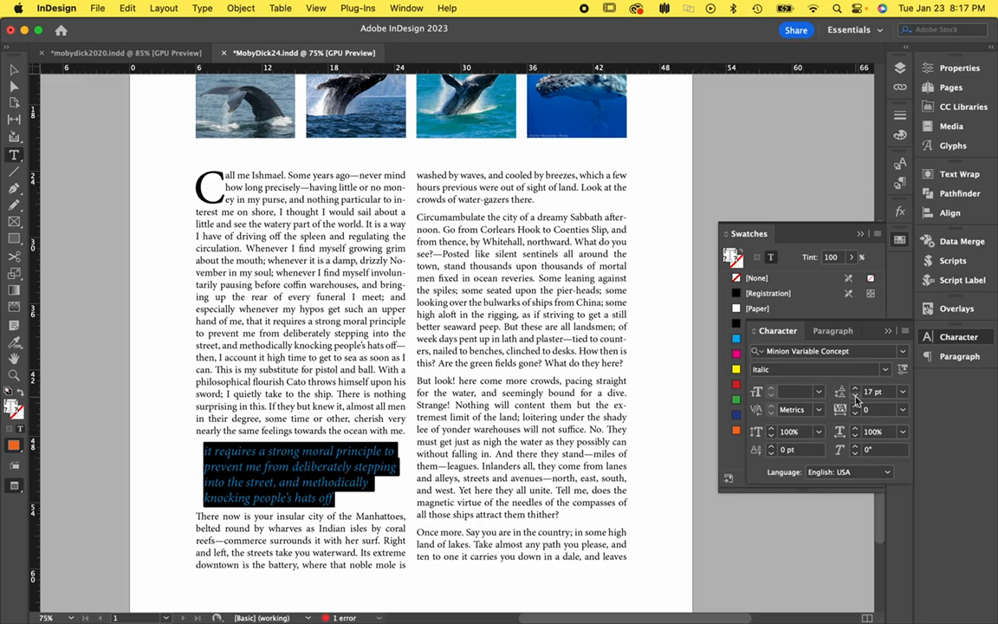
pyautogui.click(855, 397)
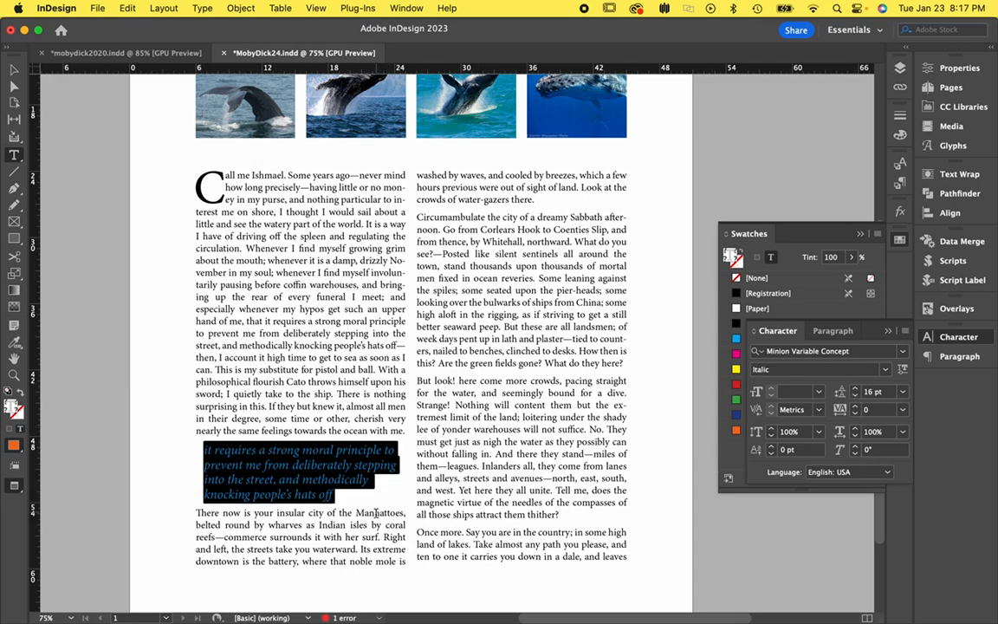
pyautogui.click(672, 390)
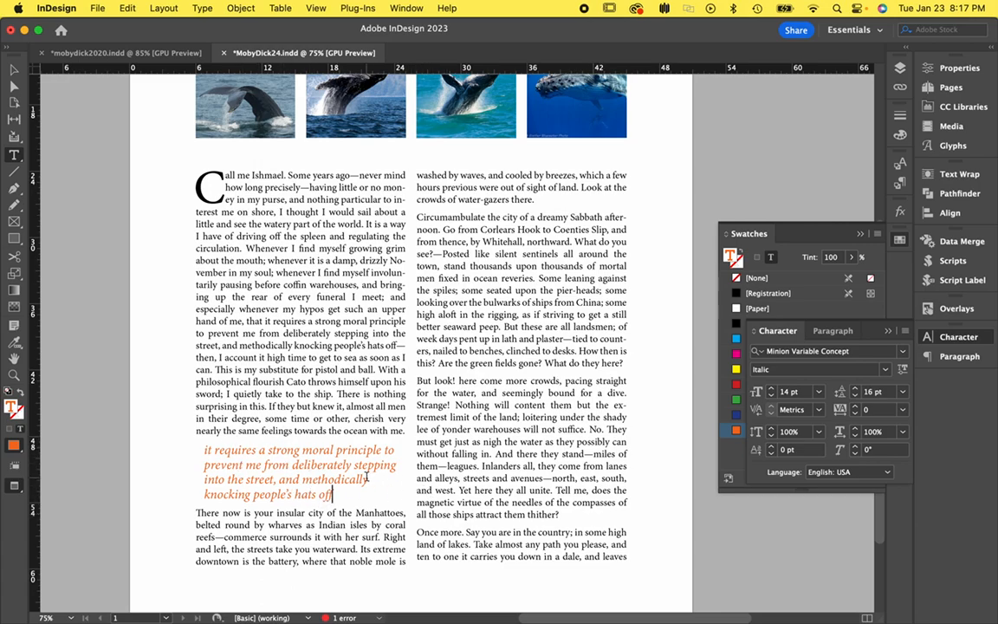
# Step: Show the layout guides in Normal screen mode and draw a column-wide rectangular picture frame, about 19 by 15 picas, over the lower second column
pyautogui.scroll(2, 547, 407)
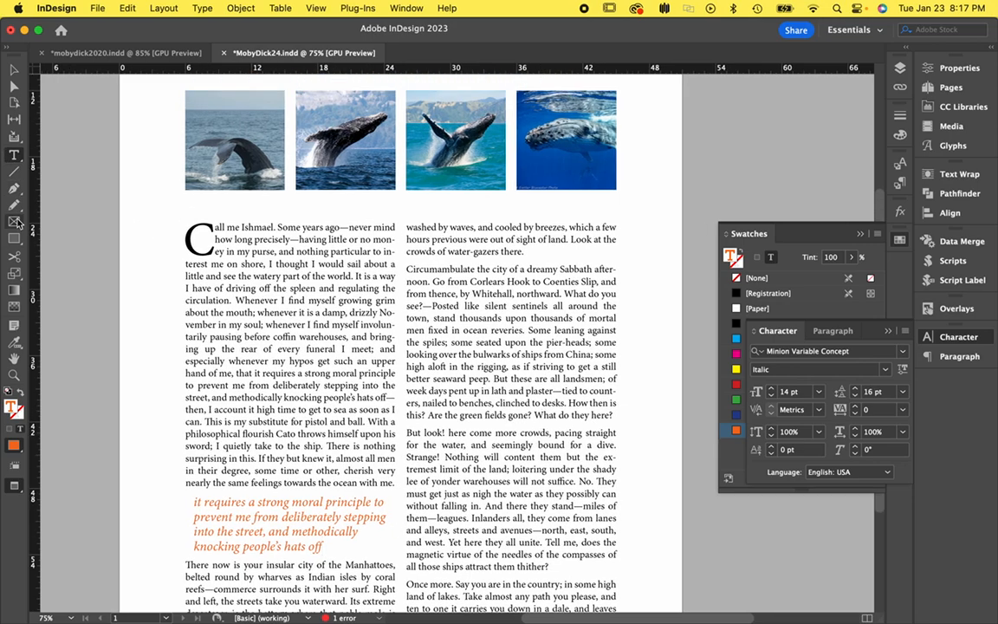
pyautogui.press('Escape')
pyautogui.moveTo(14, 485); pyautogui.dragTo(65, 503)
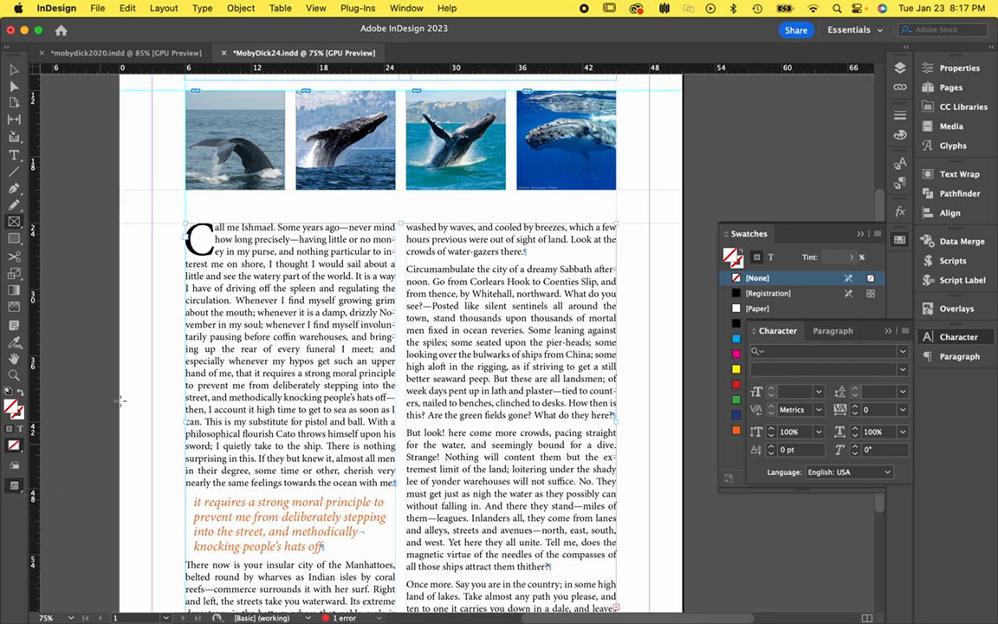
pyautogui.scroll(-5, 534, 353)
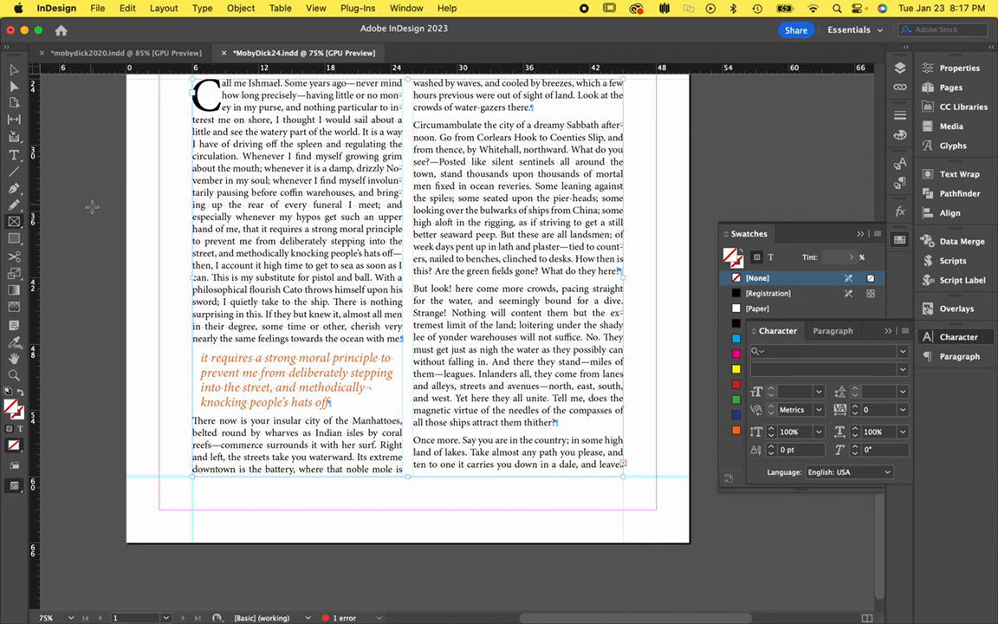
pyautogui.click(14, 224)
pyautogui.moveTo(414, 282); pyautogui.dragTo(626, 457)
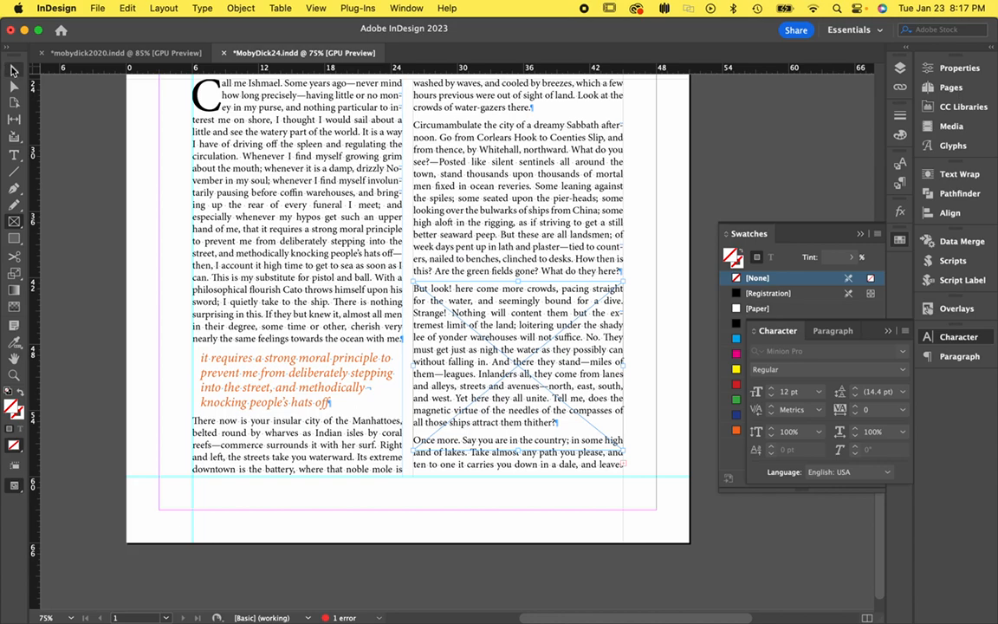
# Step: Move the empty picture frame up and to the right so it extends past the second column's outer edge
pyautogui.click(14, 70)
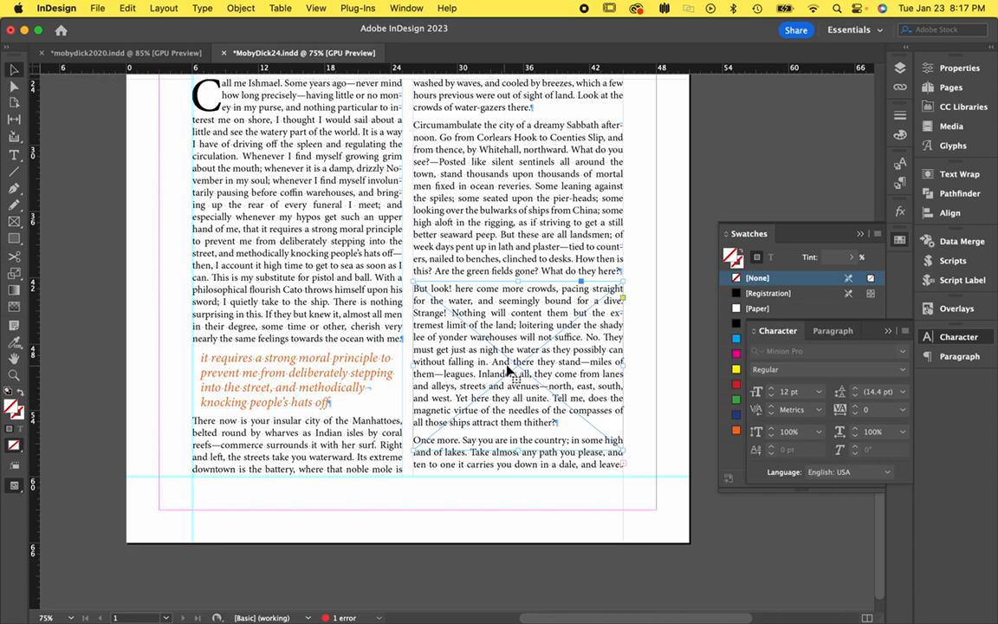
pyautogui.moveTo(511, 371); pyautogui.dragTo(561, 284)
pyautogui.scroll(3, 537, 407)
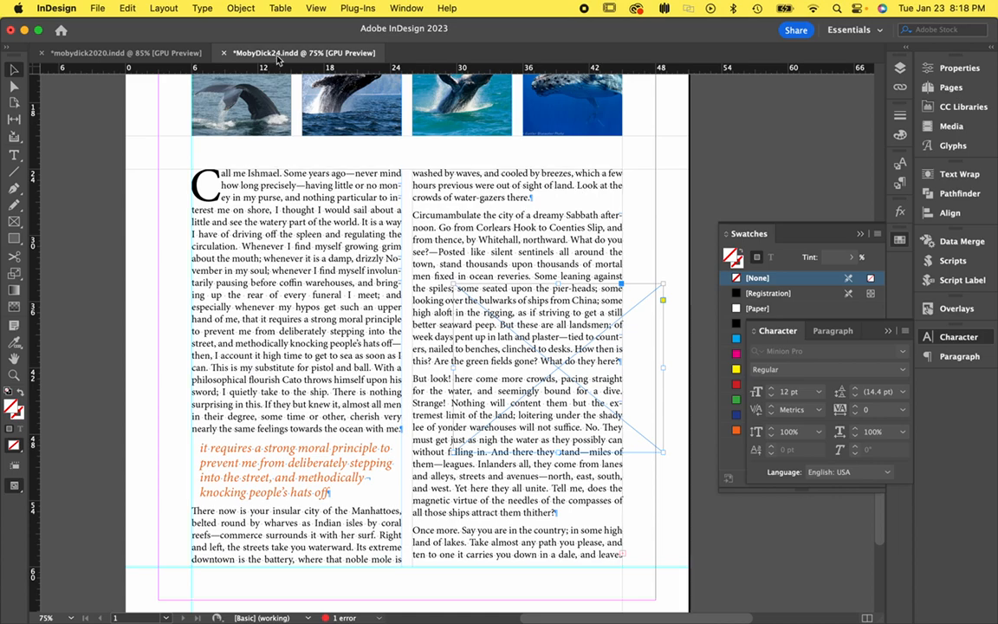
# Step: Place whalingship.jpg from the Moby_Dick folder into the empty frame and fit it to fill the frame proportionally
pyautogui.click(98, 8)
pyautogui.click(144, 216)
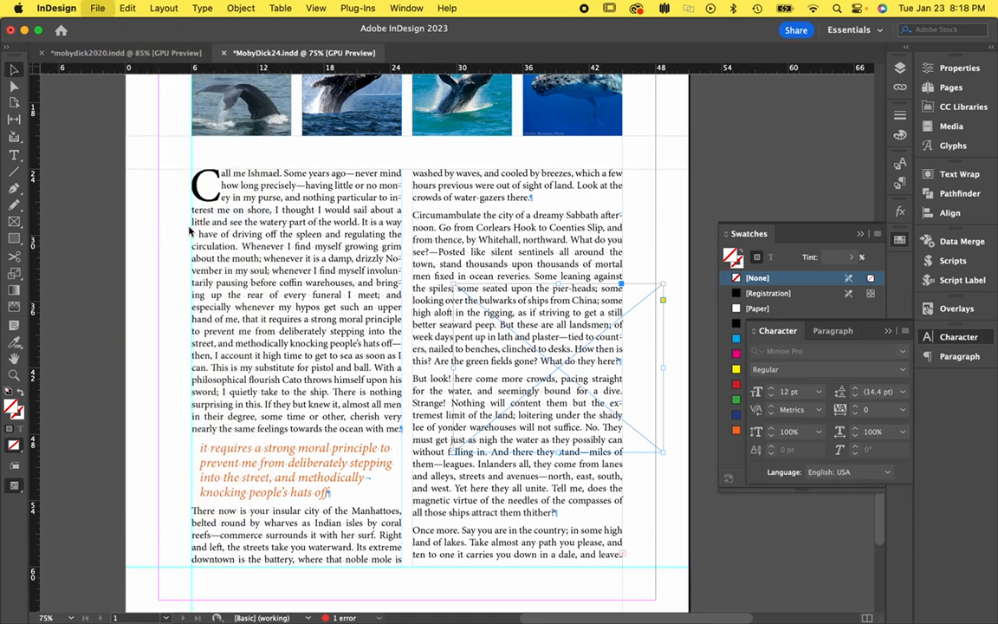
pyautogui.click(363, 233)
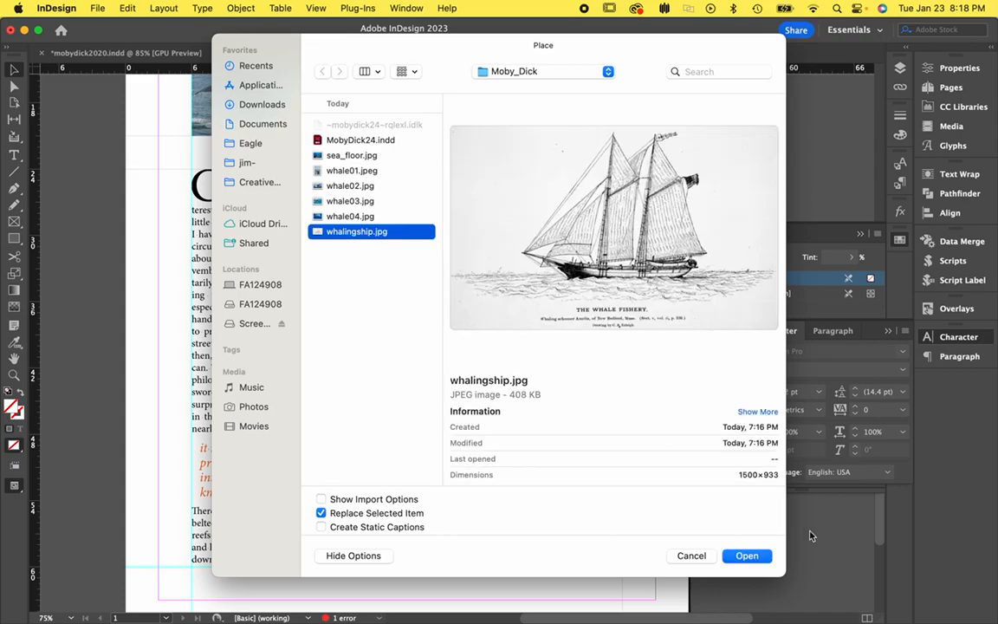
pyautogui.click(746, 557)
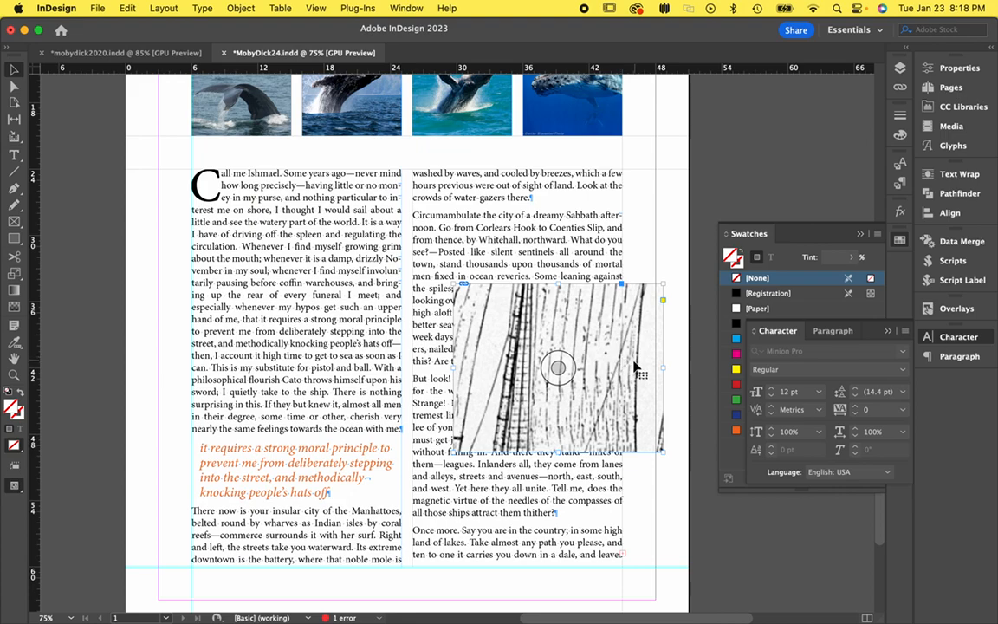
pyautogui.click(242, 9)
pyautogui.click(399, 296)
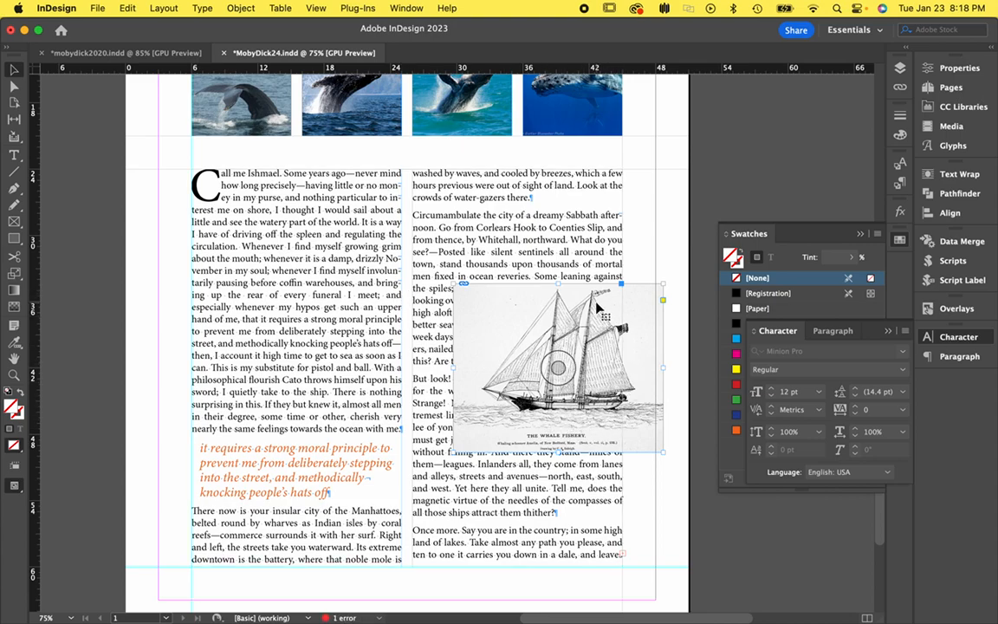
# Step: Scale the ship image to 25% inside its frame and reposition it to show the hull and sails
pyautogui.click(14, 86)
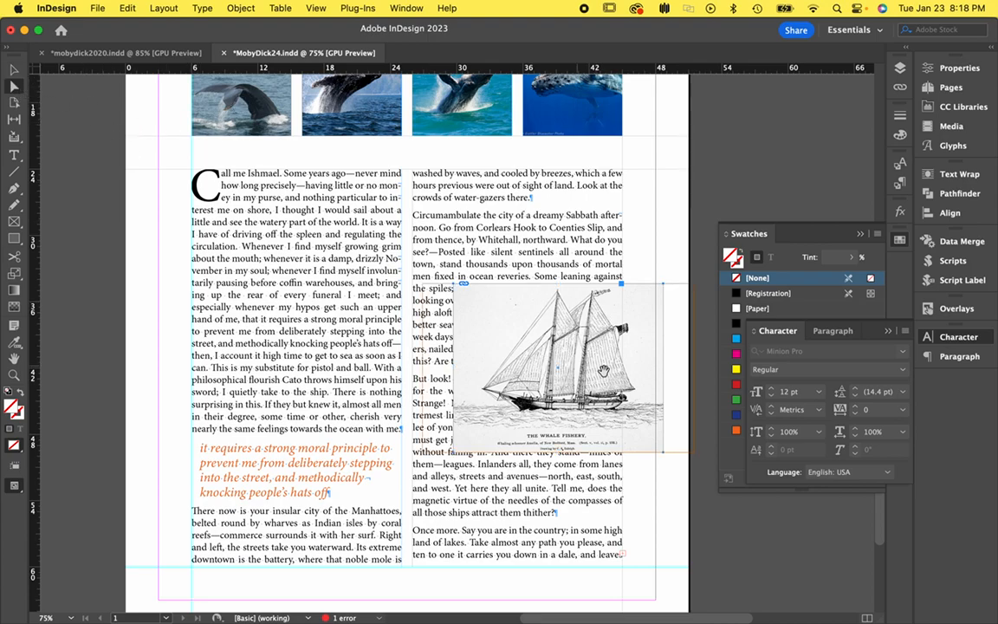
pyautogui.click(531, 316)
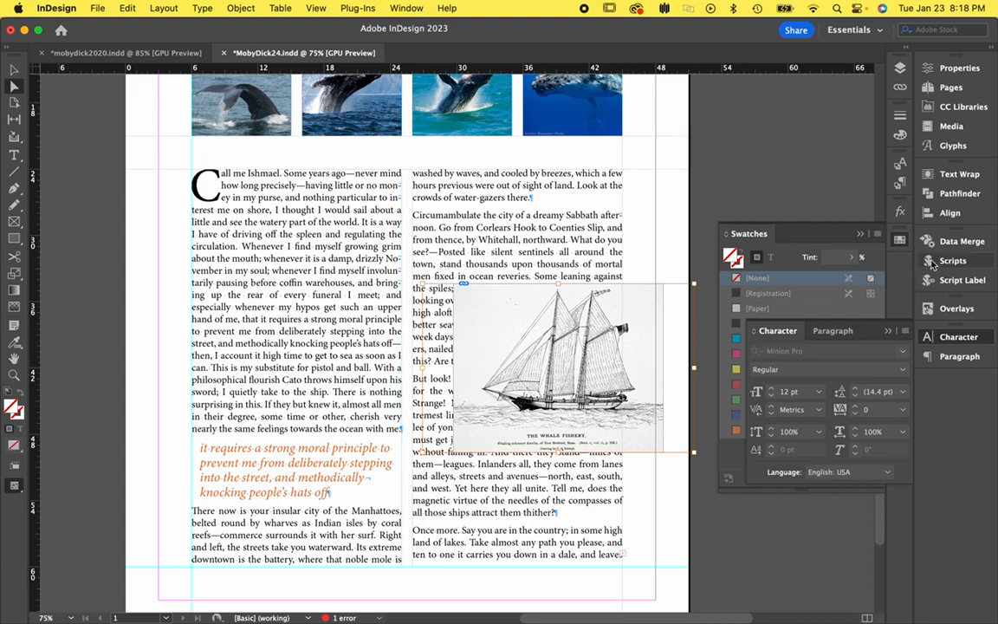
pyautogui.click(957, 68)
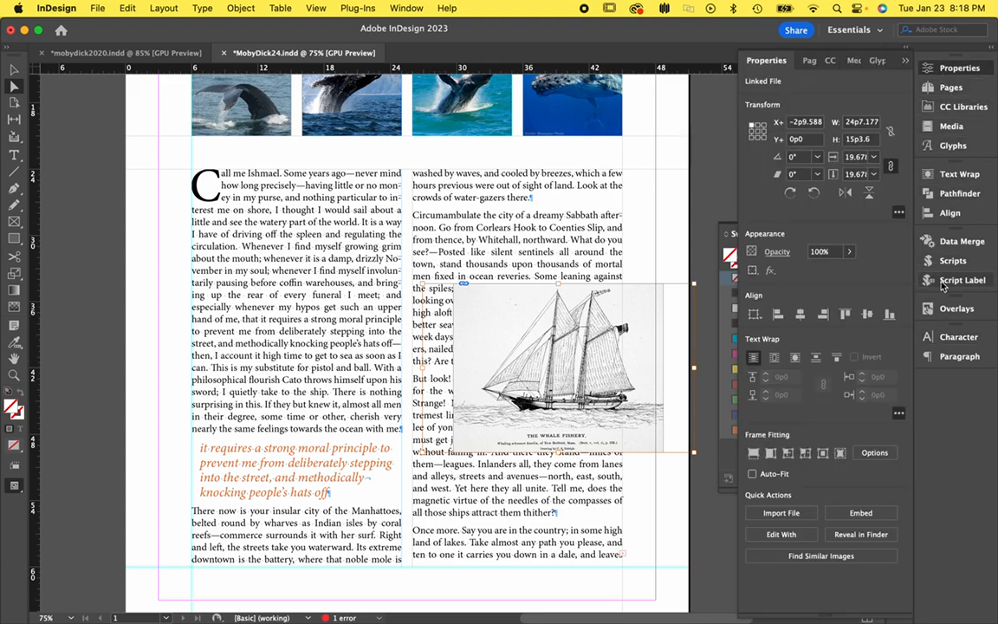
pyautogui.click(875, 158)
pyautogui.click(865, 247)
pyautogui.moveTo(636, 372); pyautogui.dragTo(598, 379)
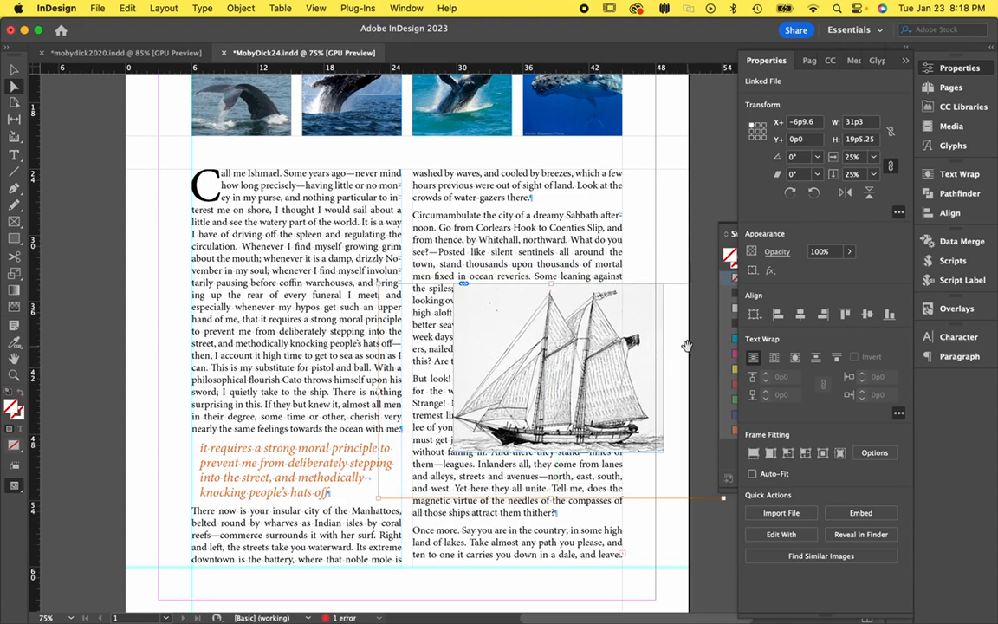
# Step: Nudge the ship image to the right within its frame to center the ship
pyautogui.press('Right')
pyautogui.press('Right')
pyautogui.press('Right')
pyautogui.press('Right')
pyautogui.press('Right')
pyautogui.press('Right')
pyautogui.press('Right')
pyautogui.press('Right')
pyautogui.press('Right')
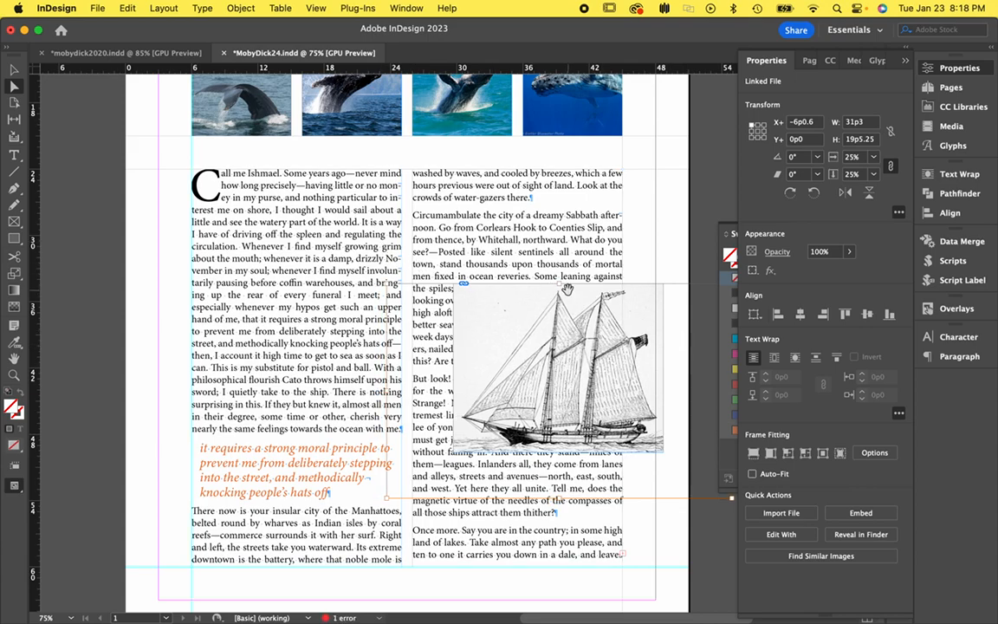
# Step: Move the ship picture's frame up and left to X 29p0, Y 31p4.8, against the page's right margin
pyautogui.click(90, 121)
pyautogui.moveTo(607, 339); pyautogui.dragTo(599, 307)
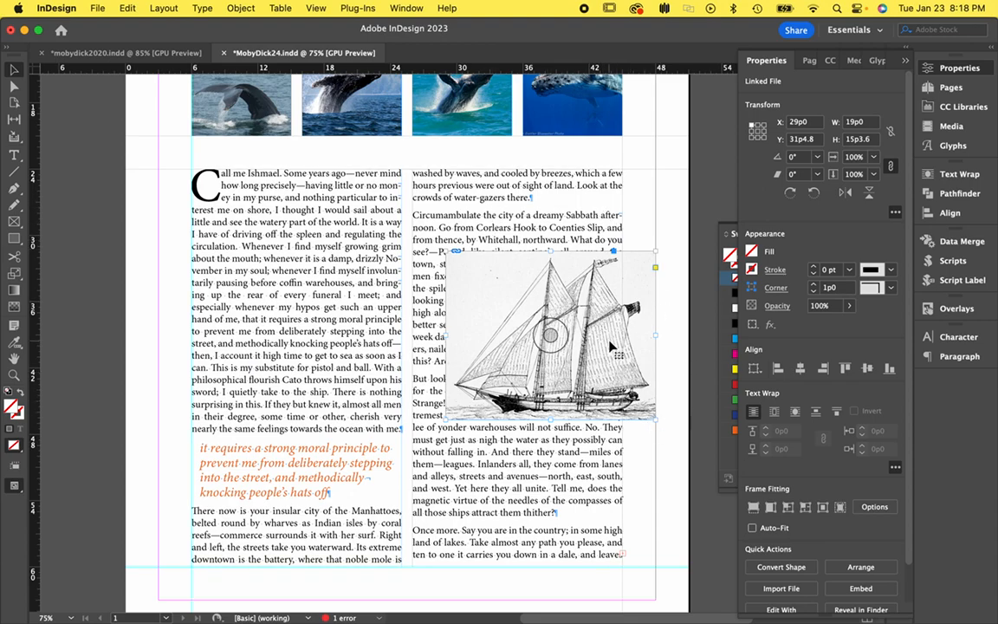
pyautogui.click(906, 62)
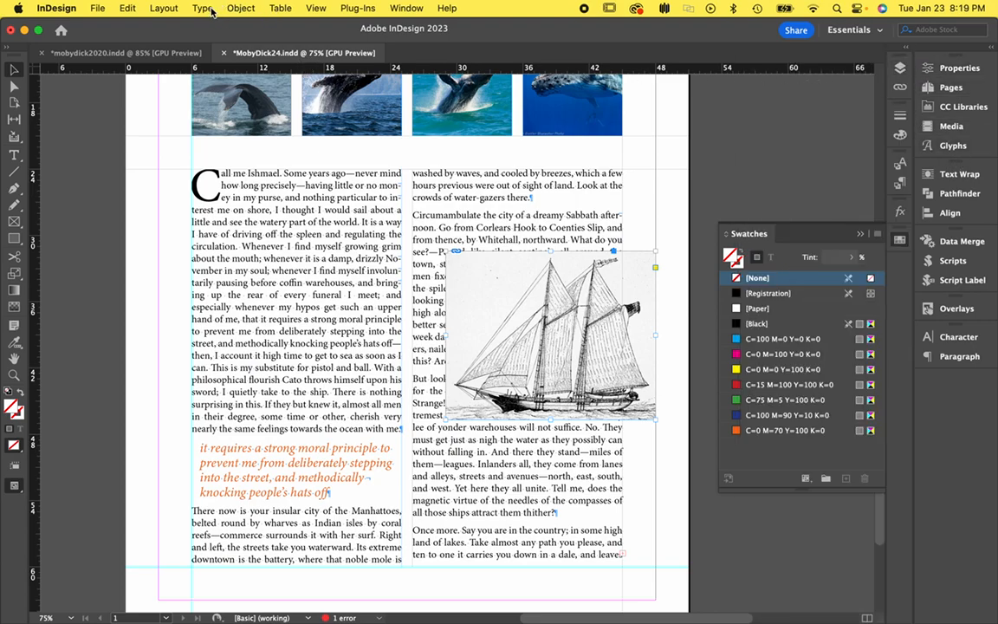
# Step: Extend the ship frame's lower edge slightly downward and wrap the body text around the frame's bounding box
pyautogui.click(240, 9)
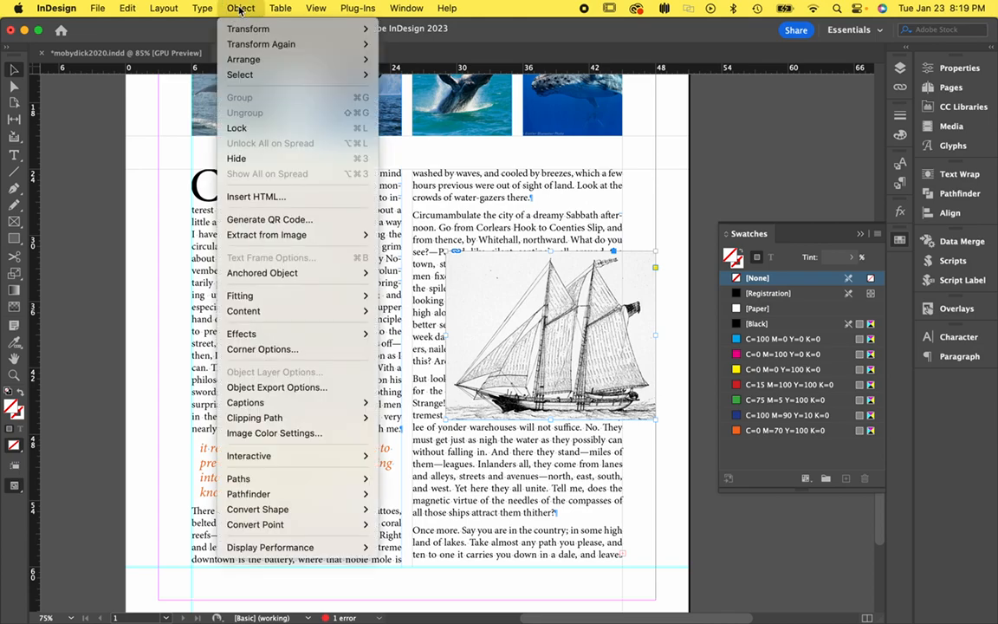
pyautogui.moveTo(207, 8)
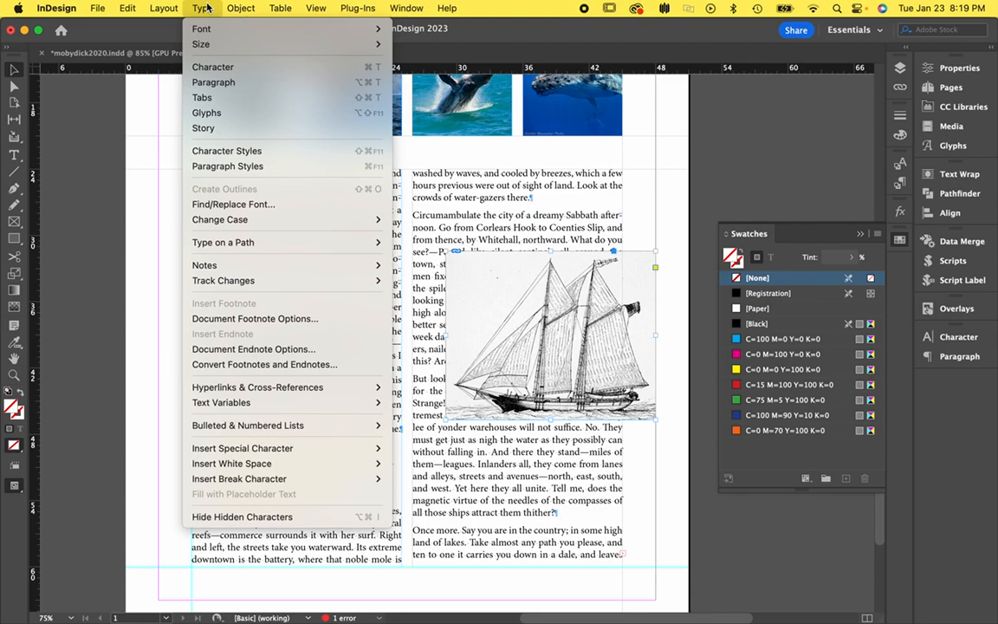
pyautogui.moveTo(406, 7)
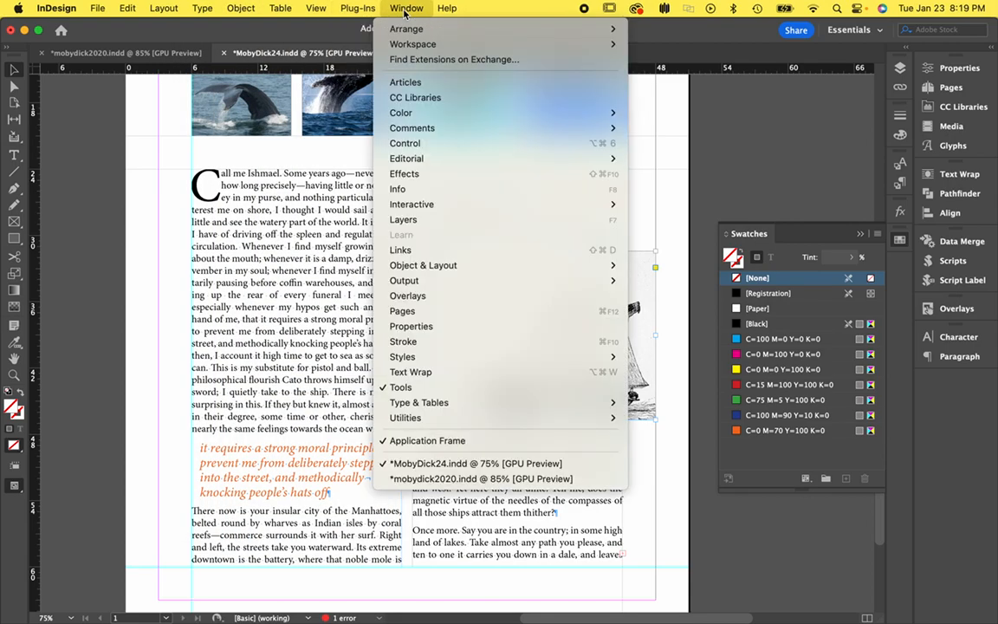
pyautogui.moveTo(416, 402)
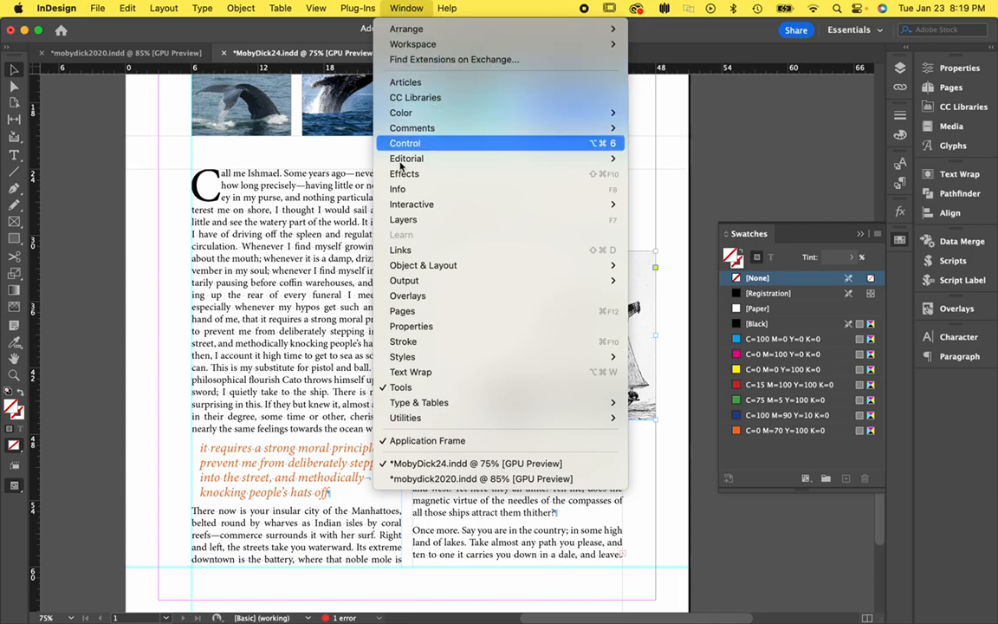
pyautogui.click(421, 374)
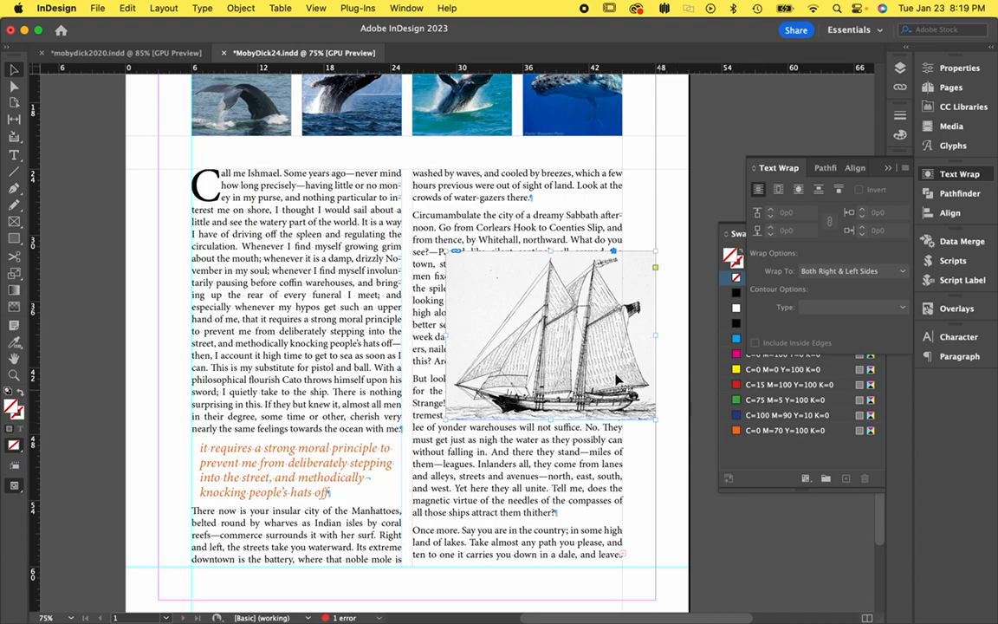
pyautogui.moveTo(550, 420); pyautogui.dragTo(551, 426)
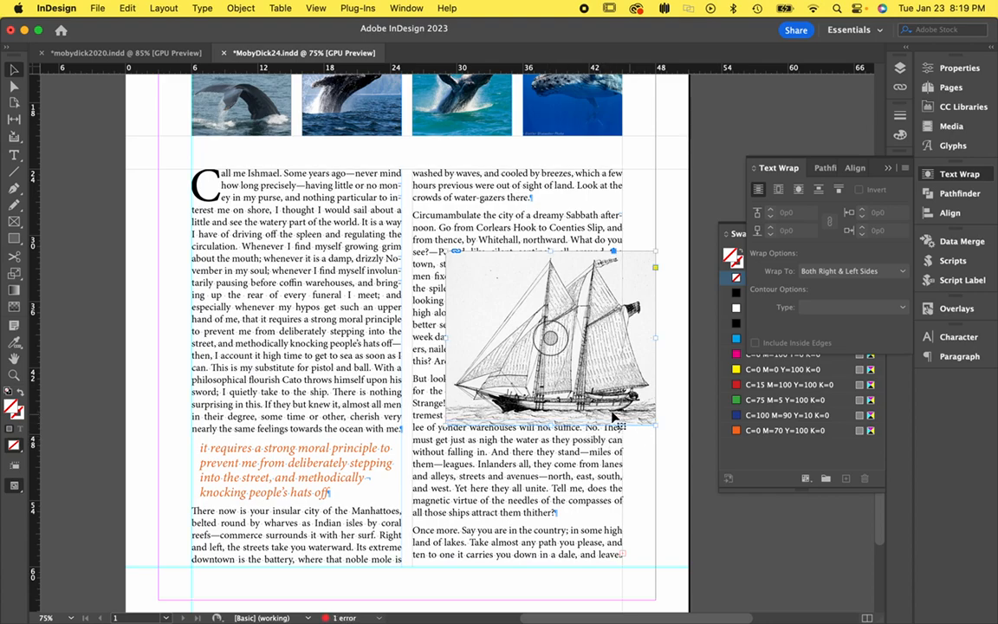
pyautogui.click(778, 191)
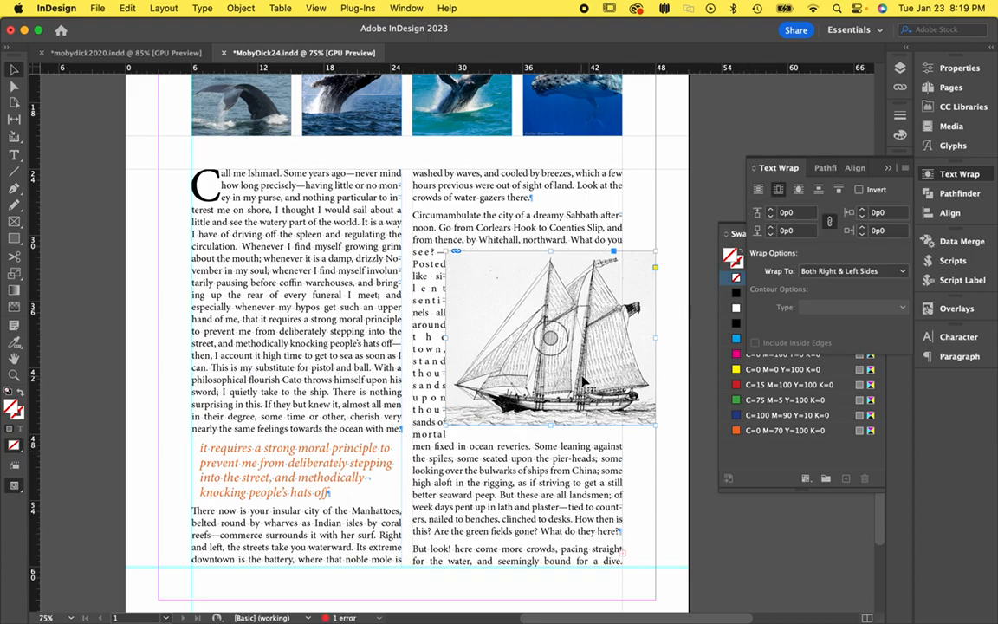
# Step: Move the ship picture to span the second column below its first paragraph and set its text wrap offsets to 0p3 on all sides
pyautogui.moveTo(590, 373); pyautogui.dragTo(576, 314)
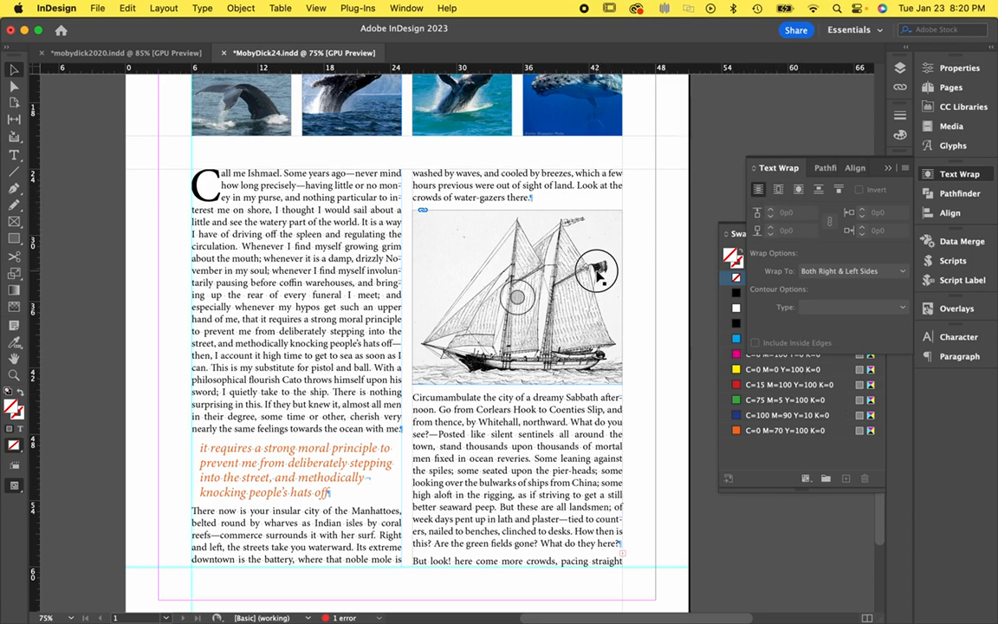
pyautogui.click(455, 260)
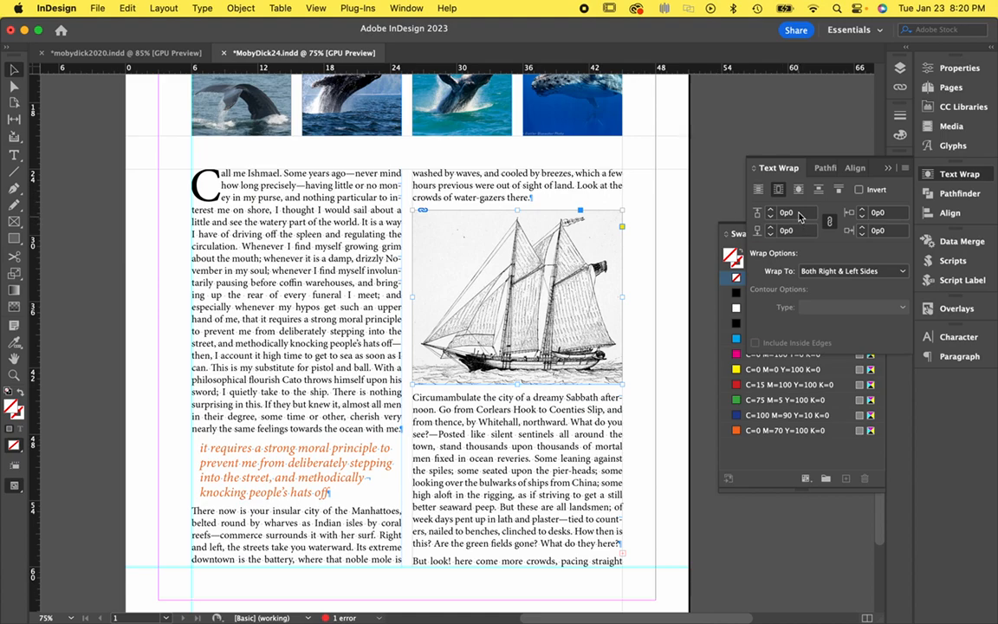
pyautogui.click(799, 216)
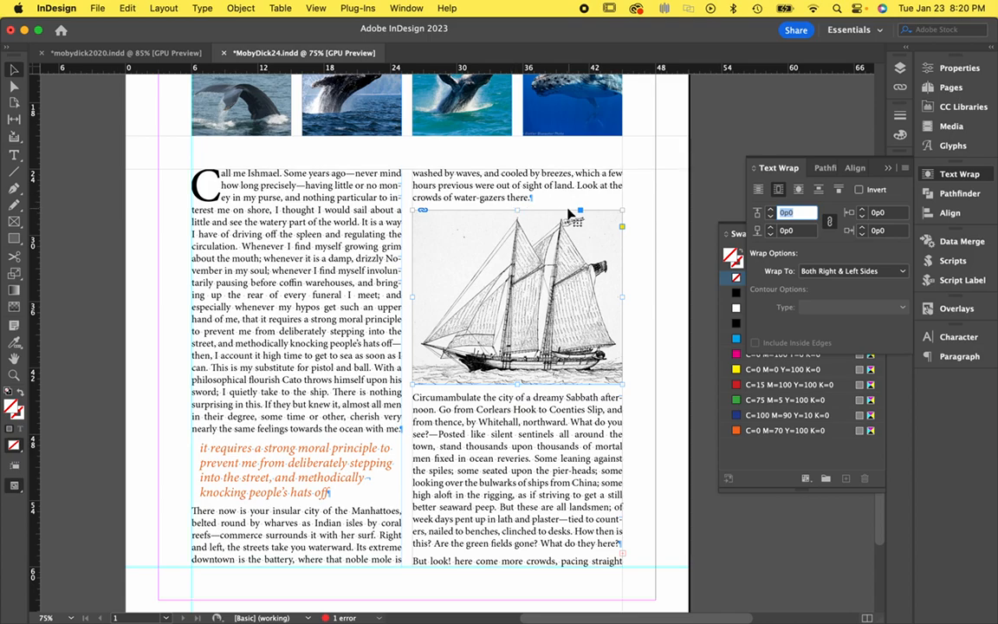
pyautogui.click(811, 213)
pyautogui.write('3')
pyautogui.press('Tab')
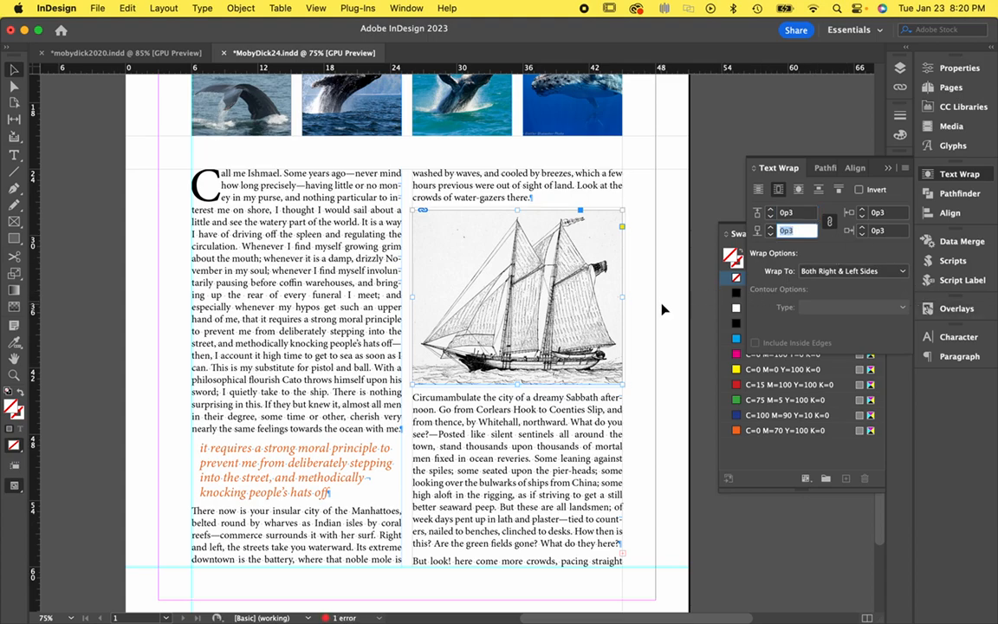
pyautogui.click(660, 303)
pyautogui.click(550, 235)
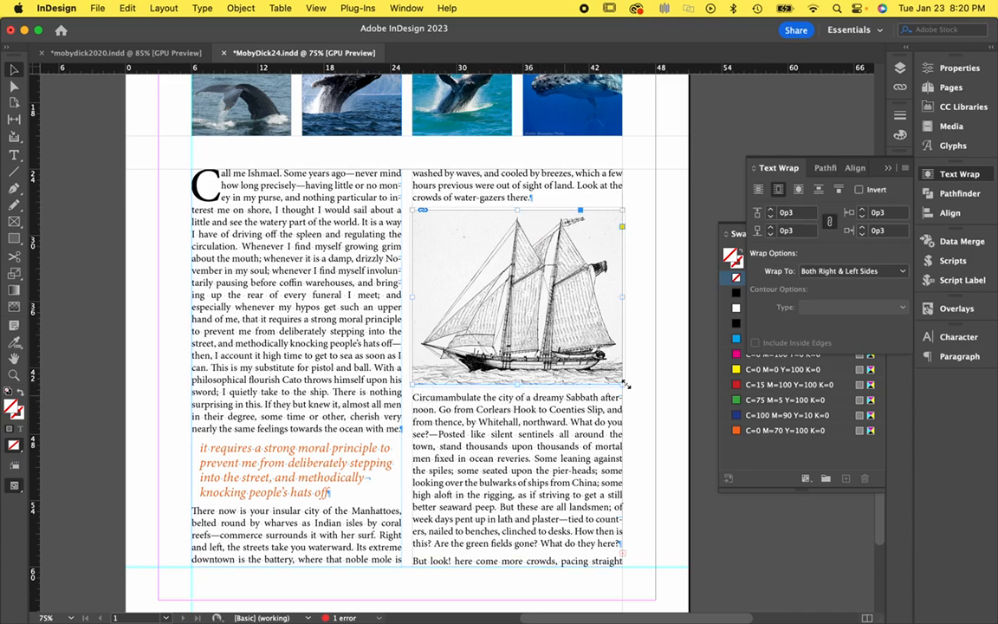
pyautogui.click(633, 322)
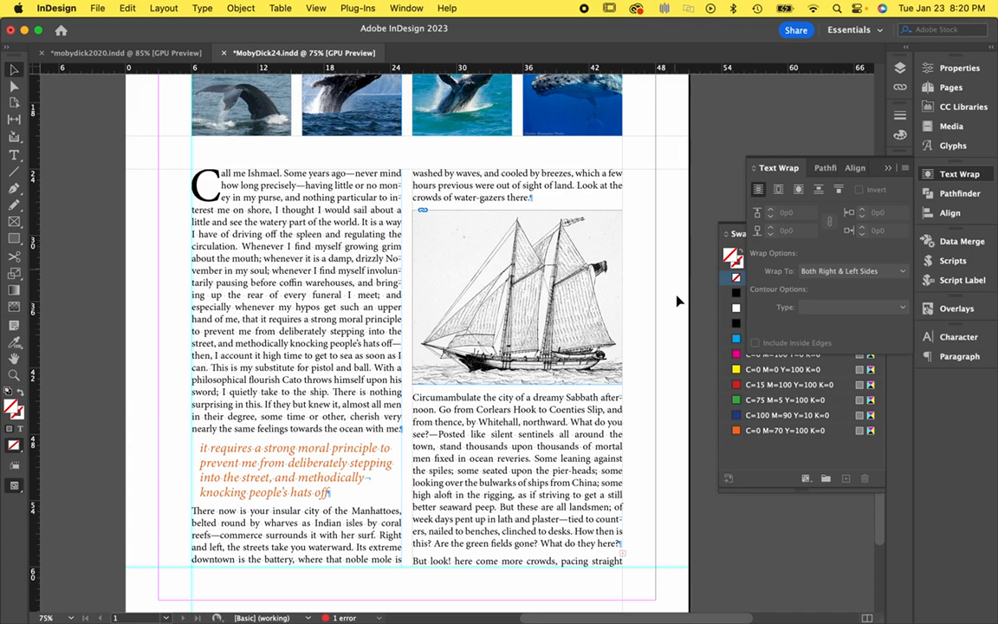
# Step: Draw an empty picture frame about 52p1 wide and 37p11 high over the lower page, extending past the side and bottom page edges
pyautogui.scroll(-2, 661, 565)
pyautogui.hscroll(1, 661, 567)
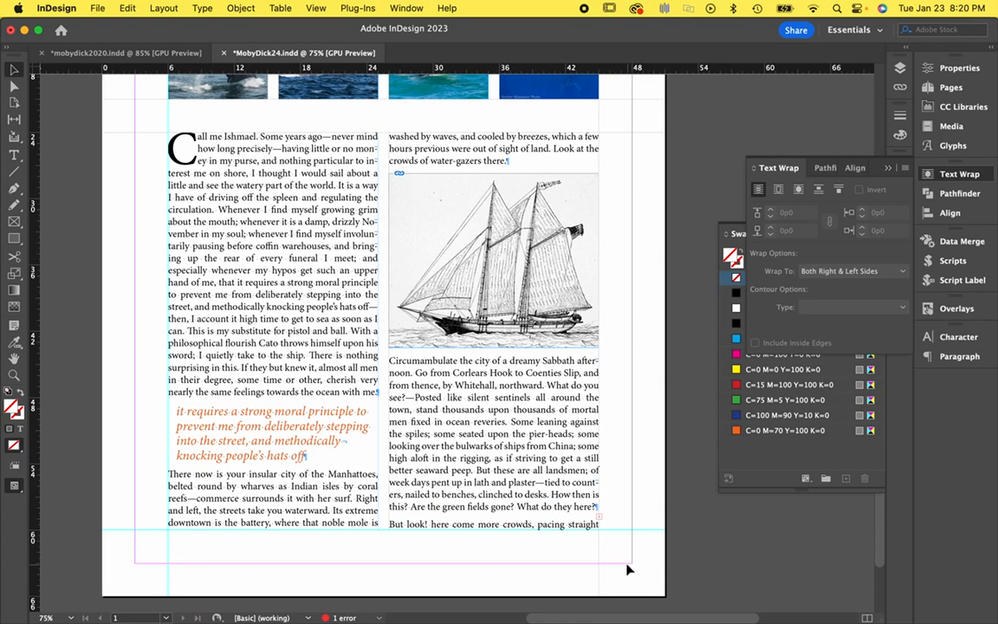
pyautogui.click(13, 222)
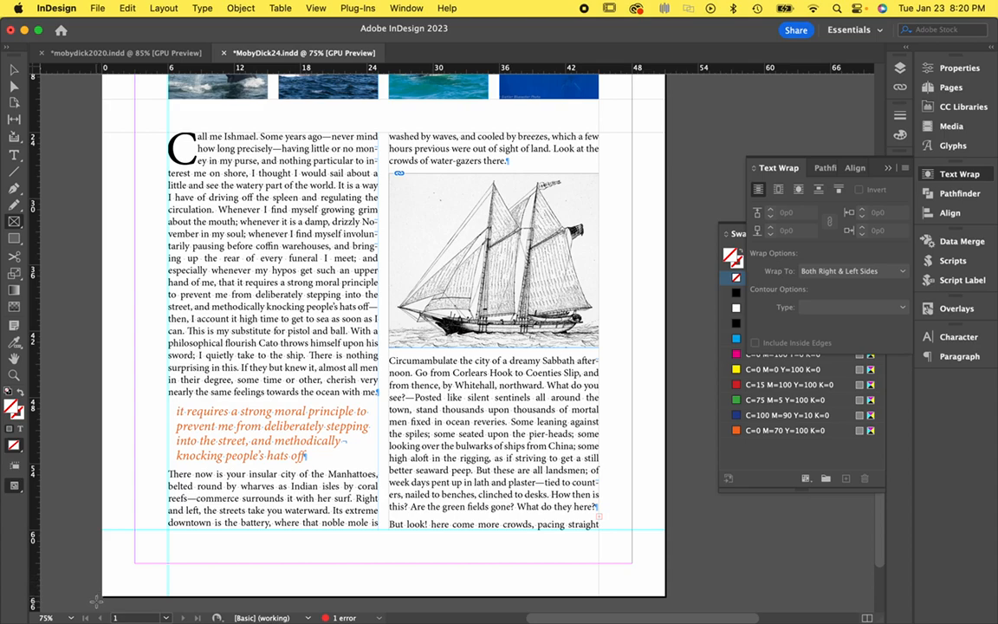
pyautogui.moveTo(98, 602); pyautogui.dragTo(667, 186)
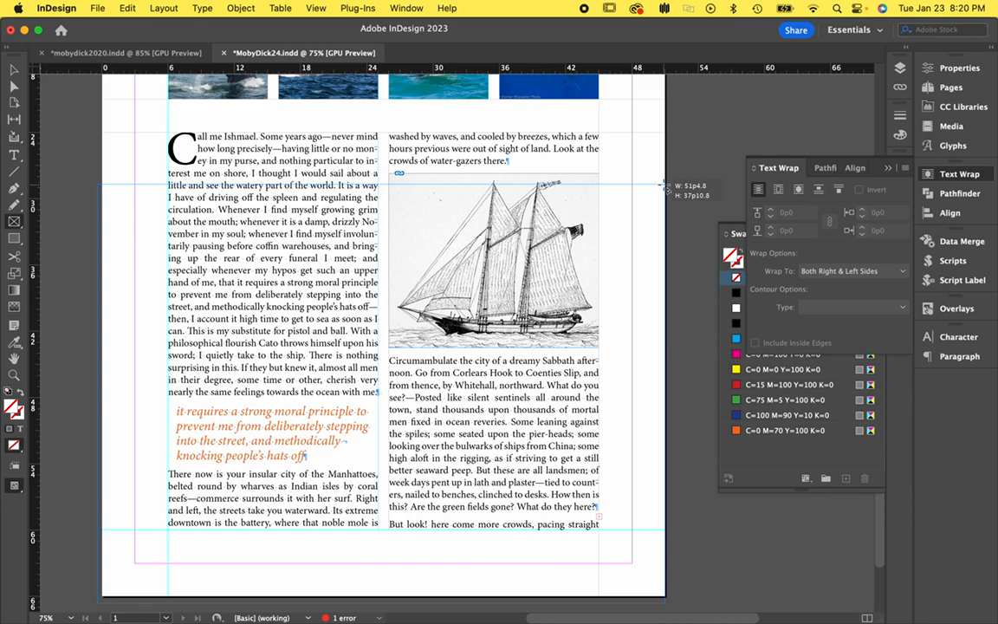
pyautogui.moveTo(668, 185); pyautogui.dragTo(673, 183)
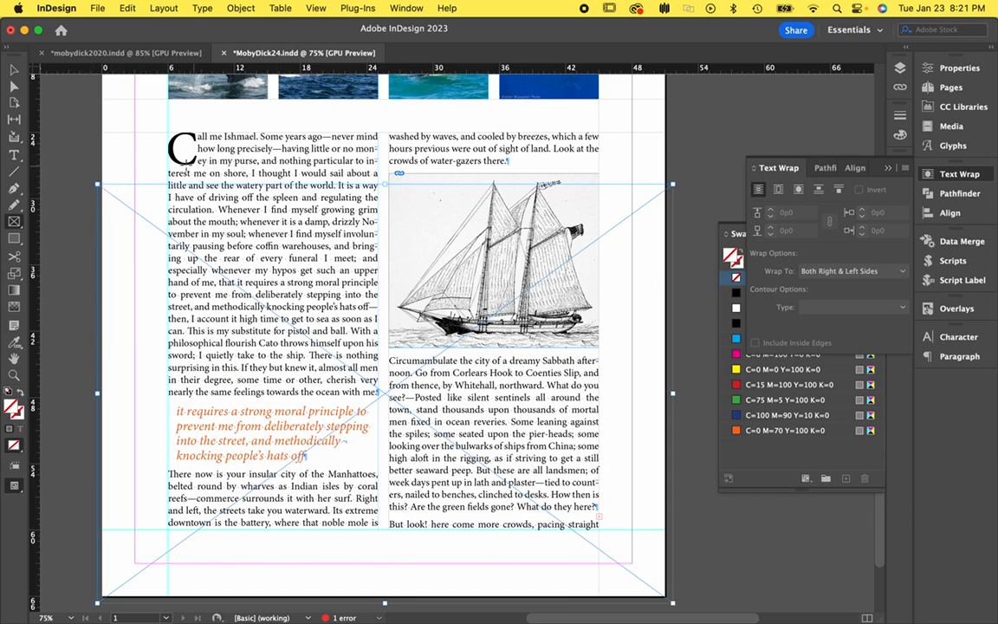
pyautogui.click(15, 69)
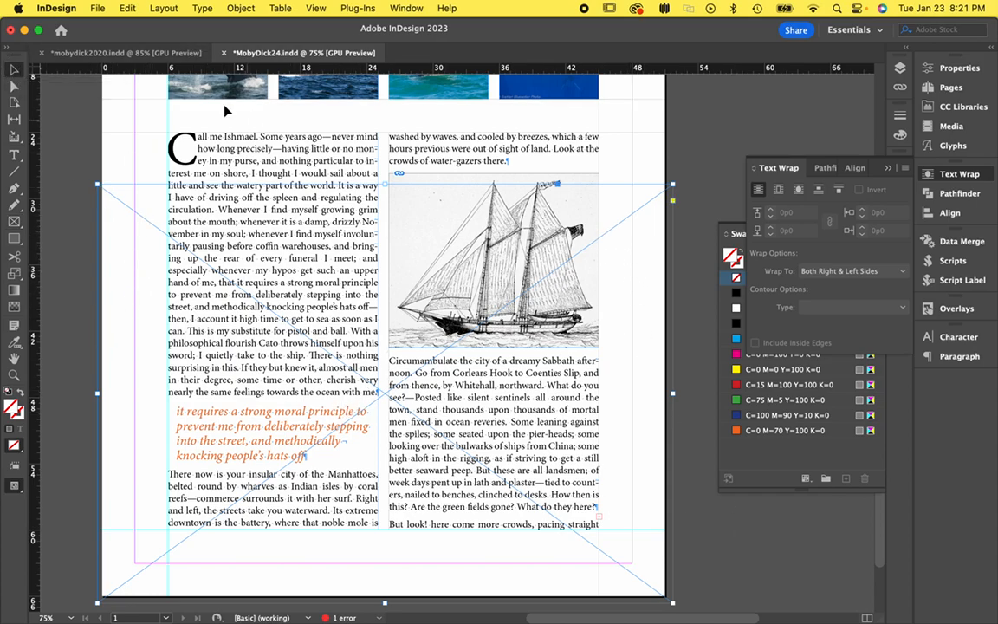
# Step: Place sea_floor.jpg from the Moby_Dick folder into the large empty frame
pyautogui.click(97, 7)
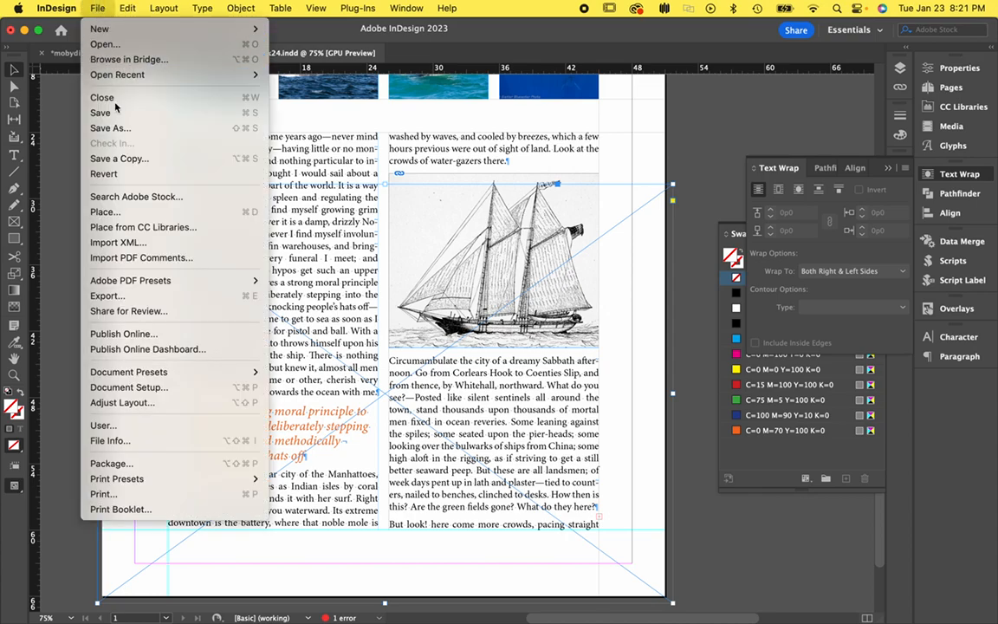
pyautogui.click(123, 191)
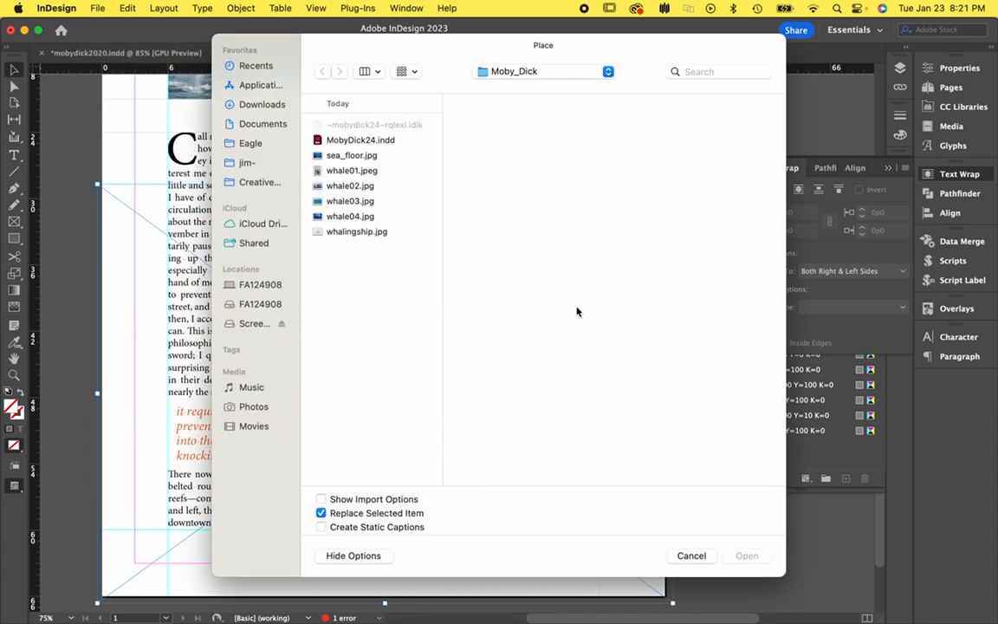
pyautogui.click(352, 156)
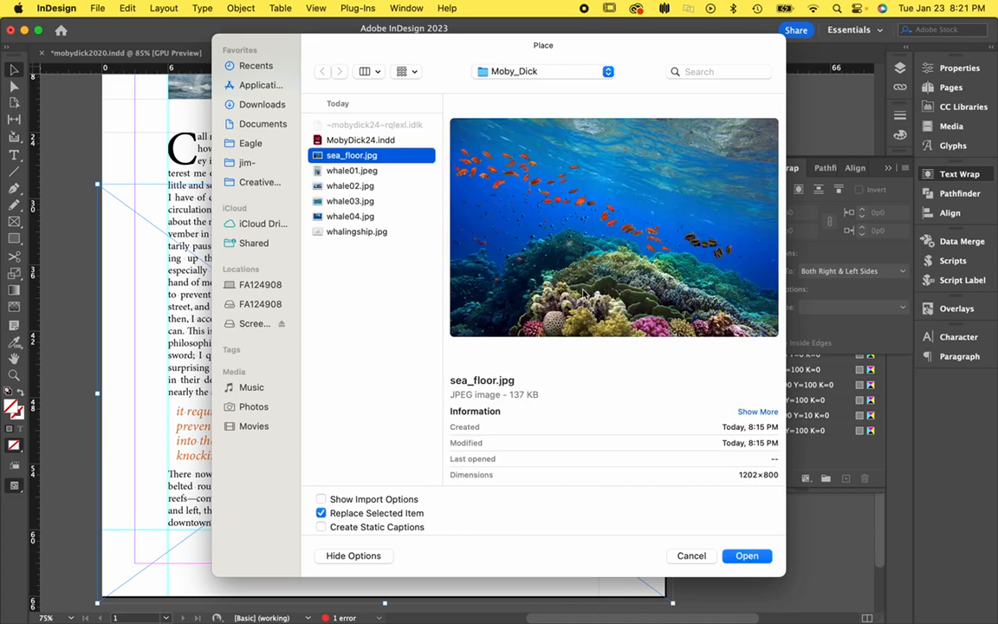
pyautogui.click(747, 555)
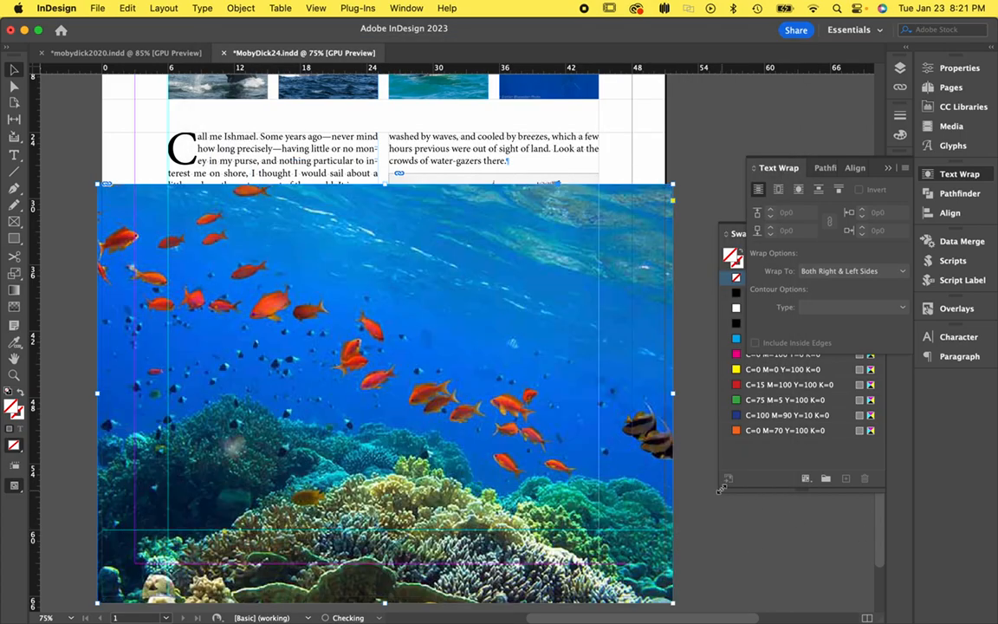
# Step: Set the sea floor picture's opacity to 50%
pyautogui.scroll(-1, 573, 478)
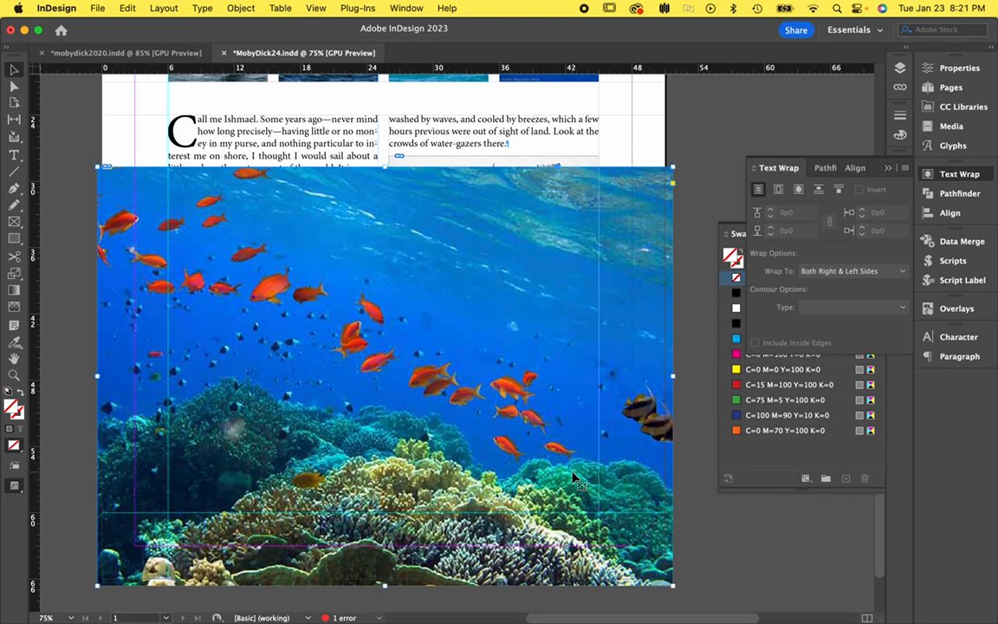
pyautogui.hscroll(-2, 514, 421)
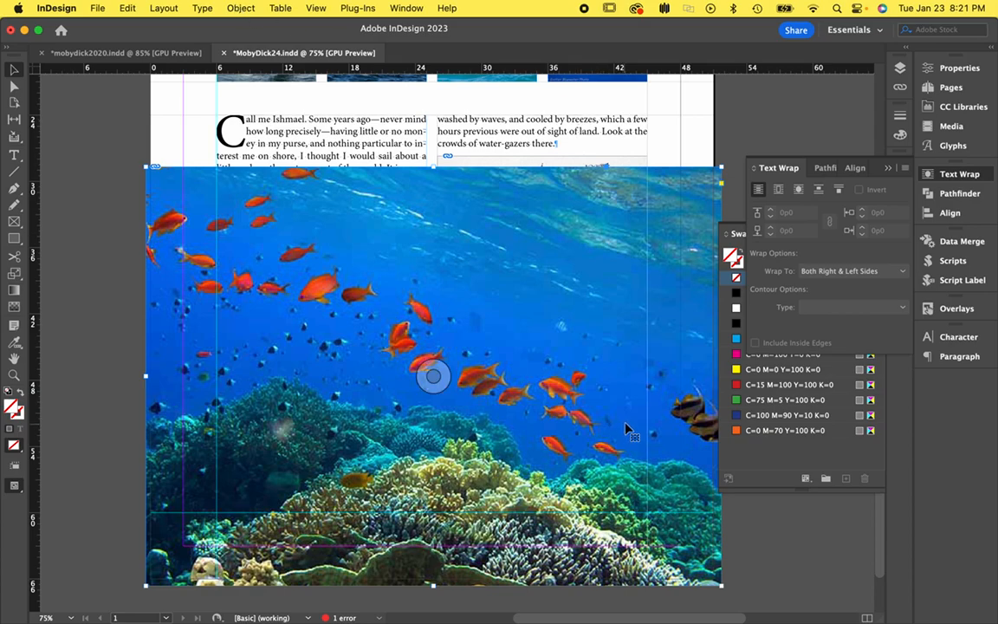
pyautogui.click(888, 168)
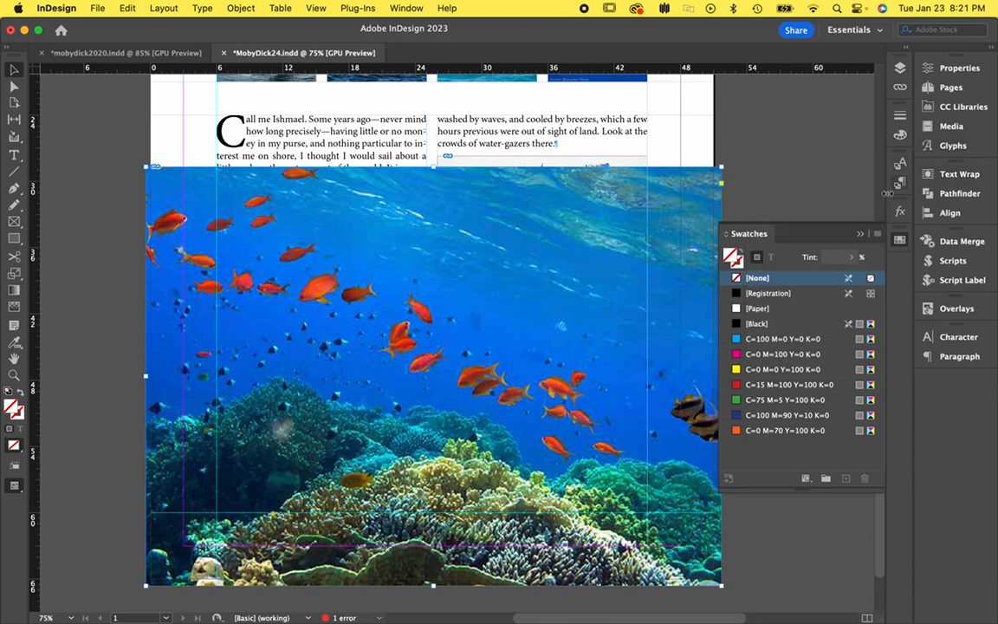
pyautogui.click(861, 235)
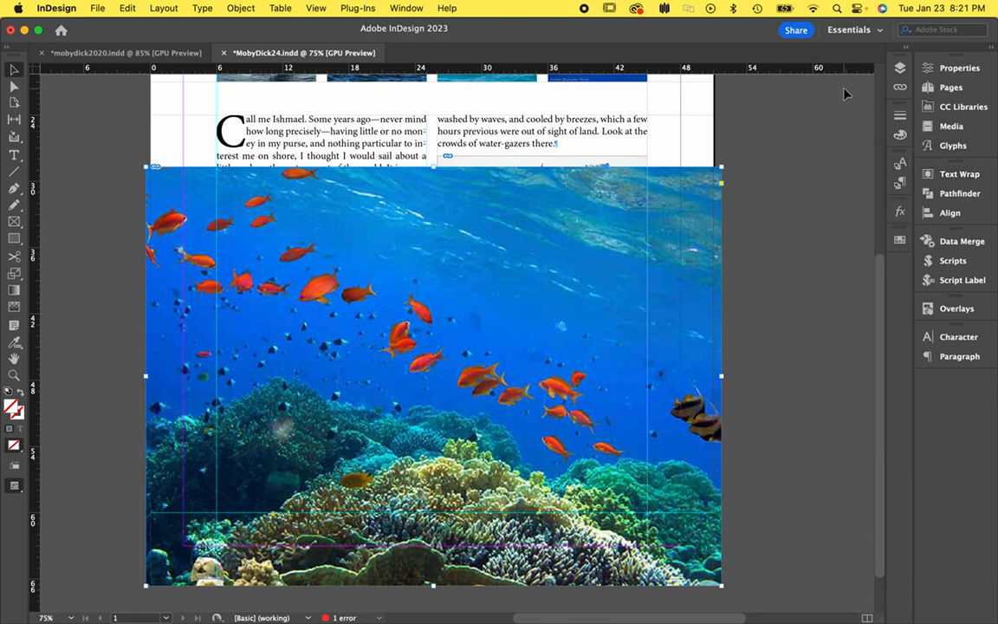
pyautogui.click(966, 67)
pyautogui.click(845, 306)
pyautogui.write('5')
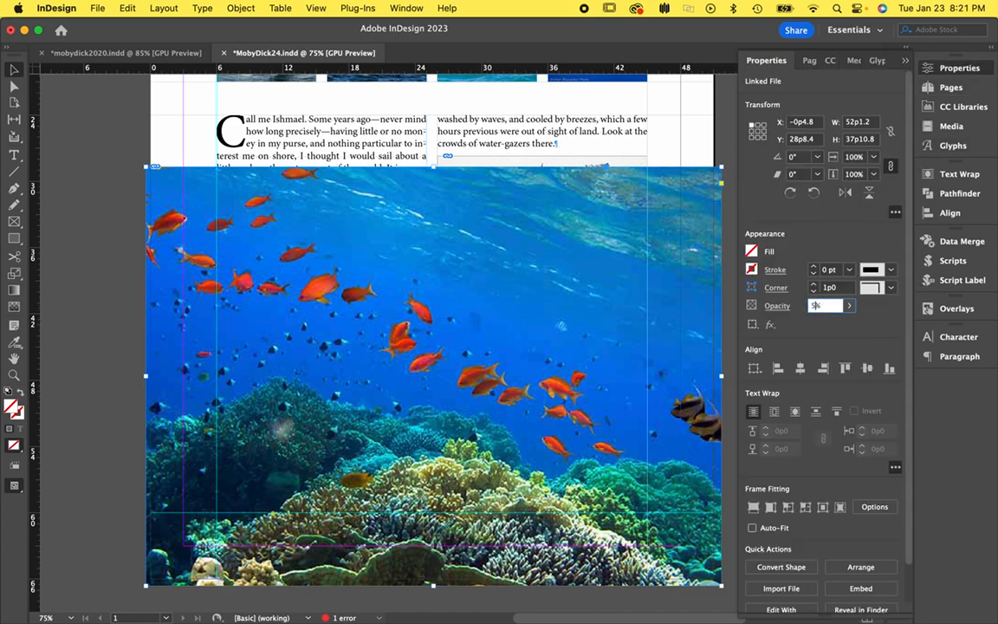
pyautogui.write('0')
pyautogui.press('Tab')
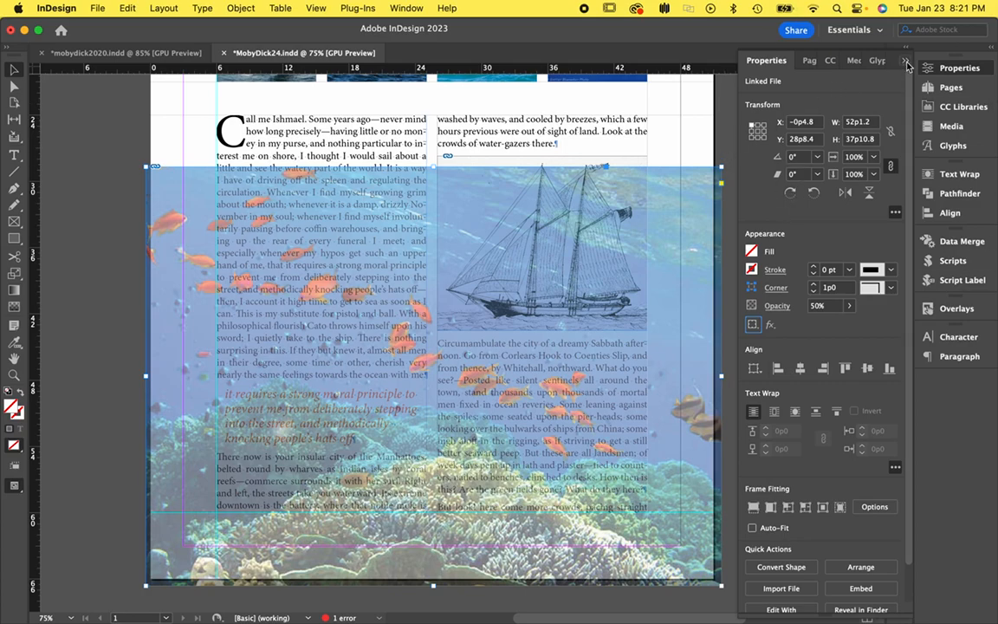
pyautogui.click(907, 63)
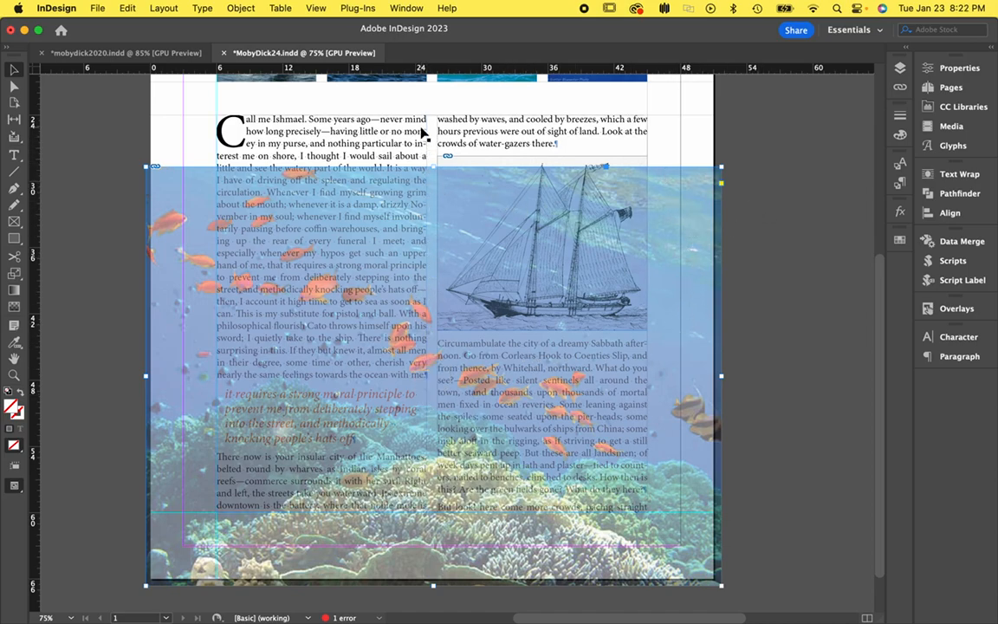
# Step: Add a Directional Feather effect to the sea floor picture and turn on the effect preview
pyautogui.click(243, 10)
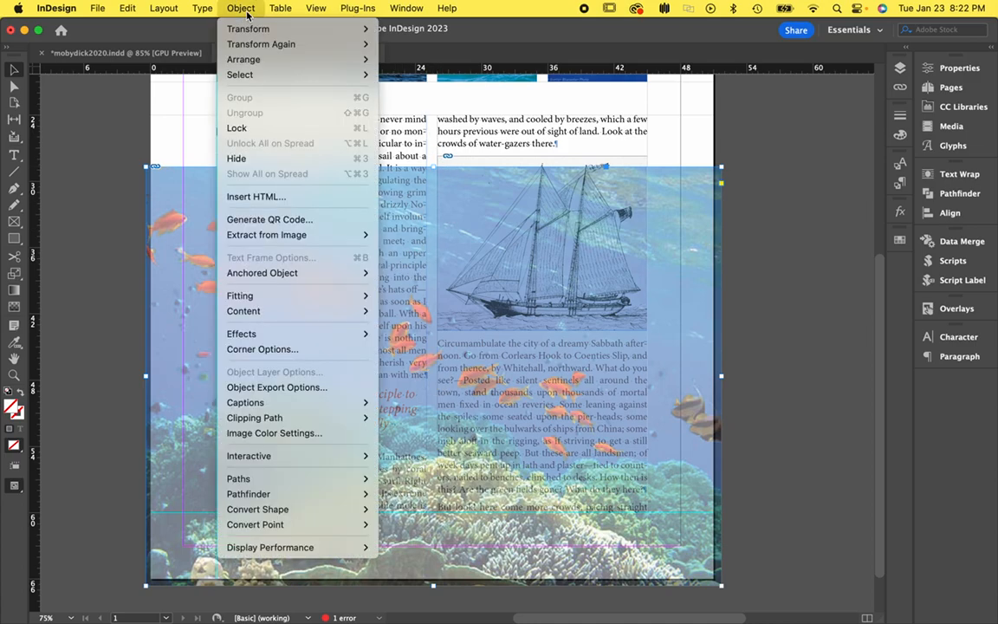
pyautogui.moveTo(239, 334)
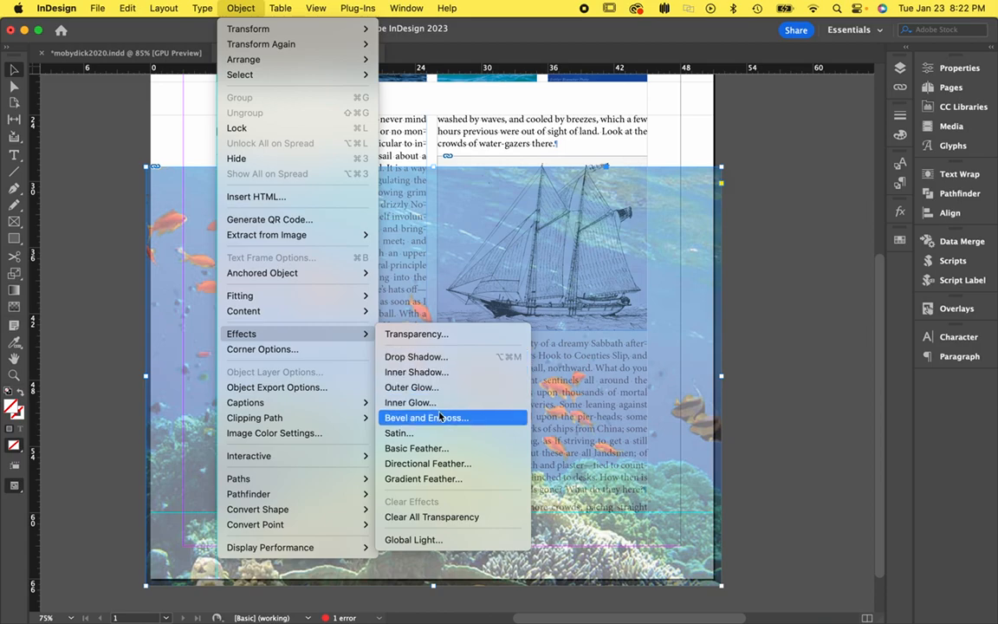
pyautogui.click(475, 465)
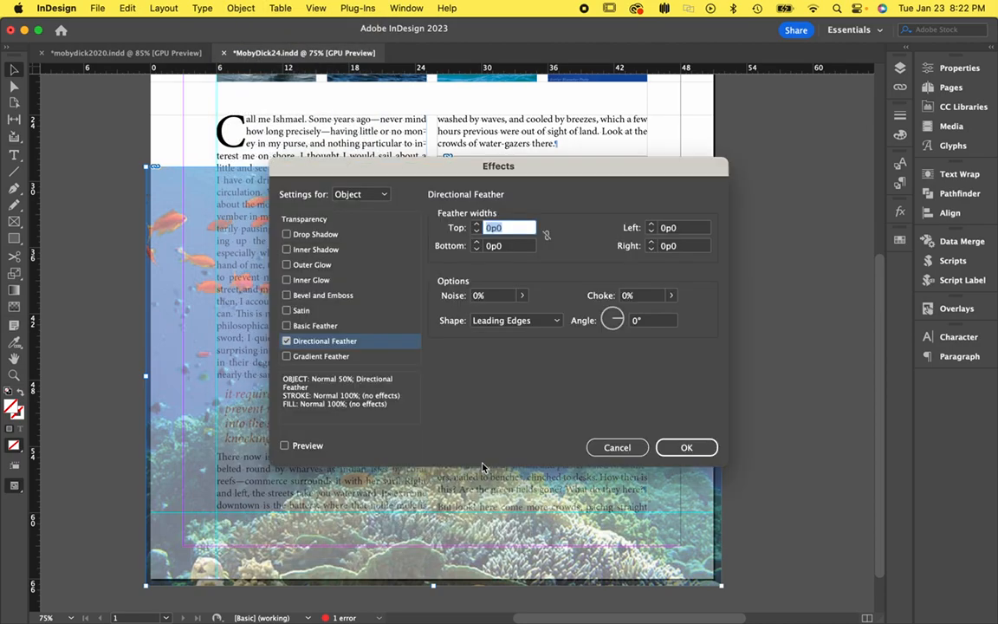
pyautogui.moveTo(391, 165); pyautogui.dragTo(621, 149)
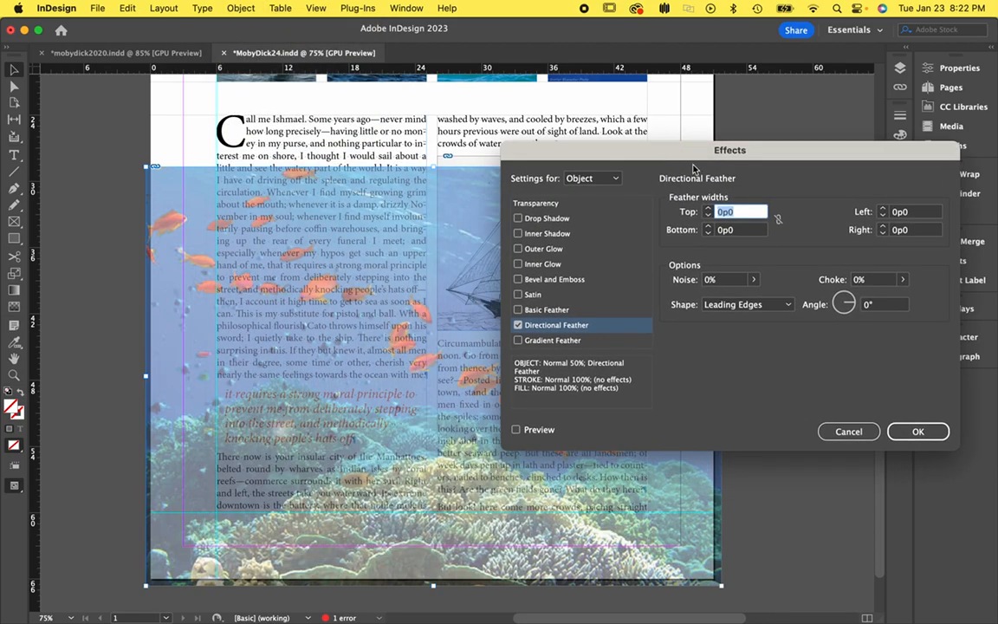
pyautogui.click(516, 430)
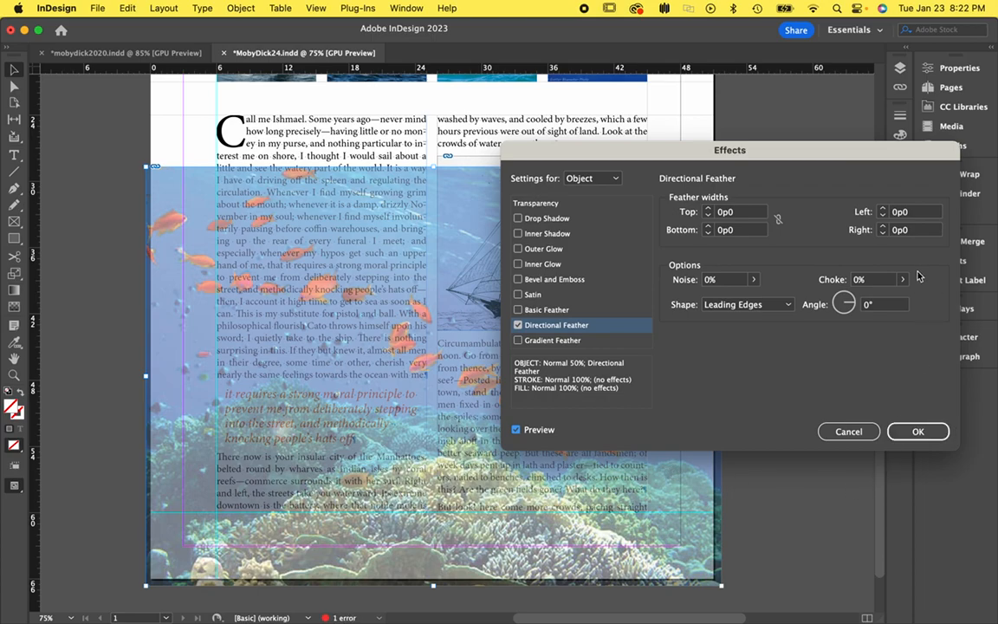
# Step: Try a top feather width of 12p0 with a 90° angle, and return the angle to 0°
pyautogui.click(844, 298)
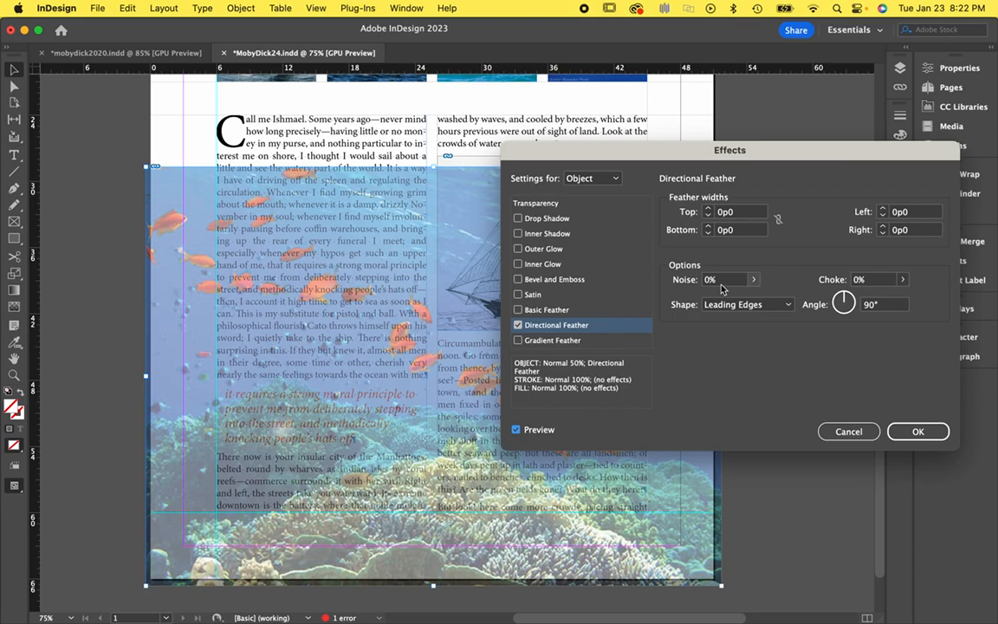
pyautogui.click(750, 215)
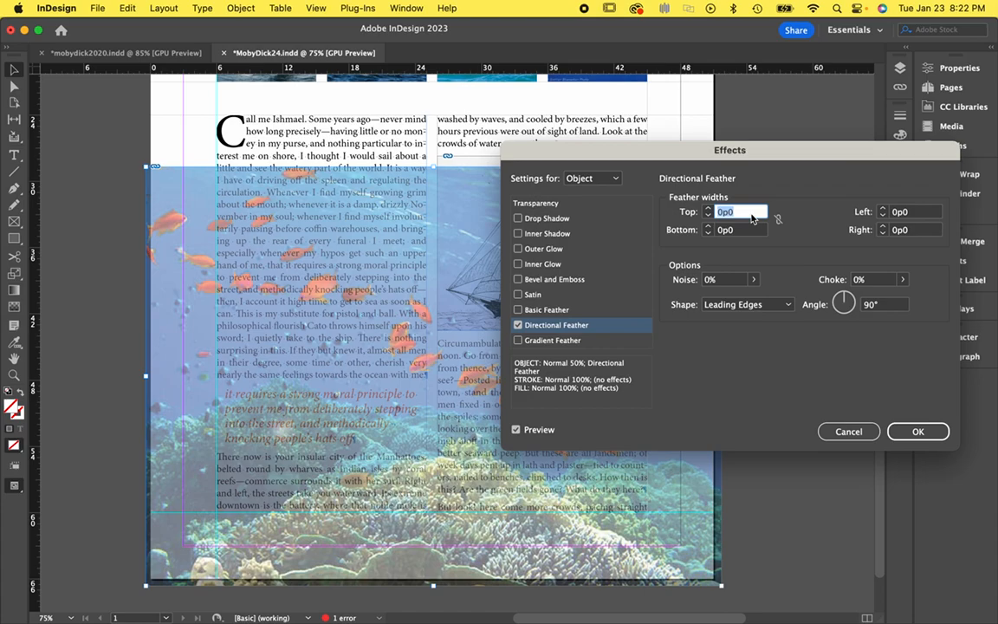
pyautogui.write('12')
pyautogui.press('Tab')
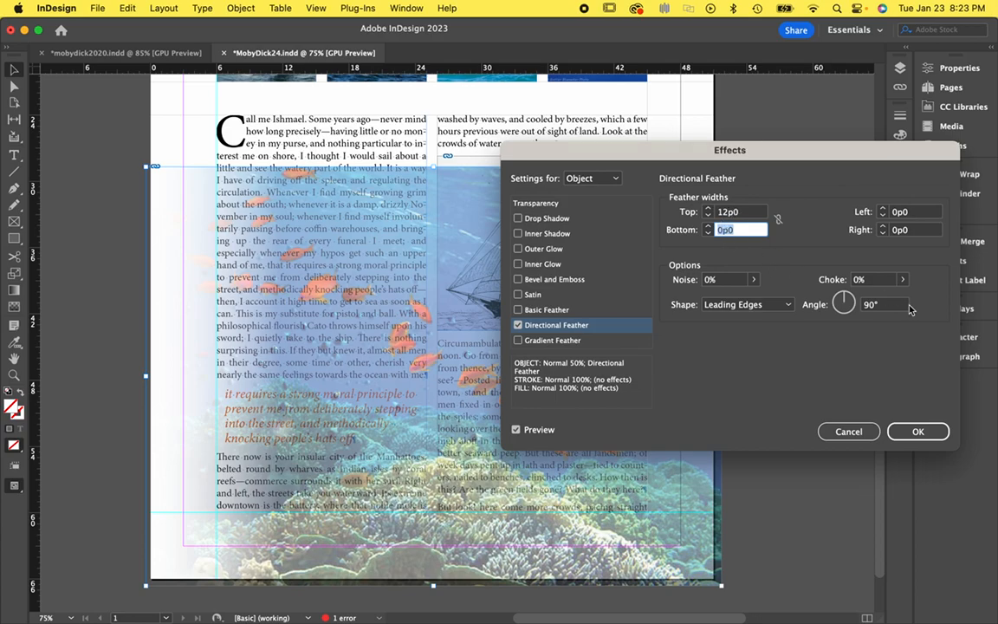
pyautogui.moveTo(844, 302); pyautogui.dragTo(892, 312)
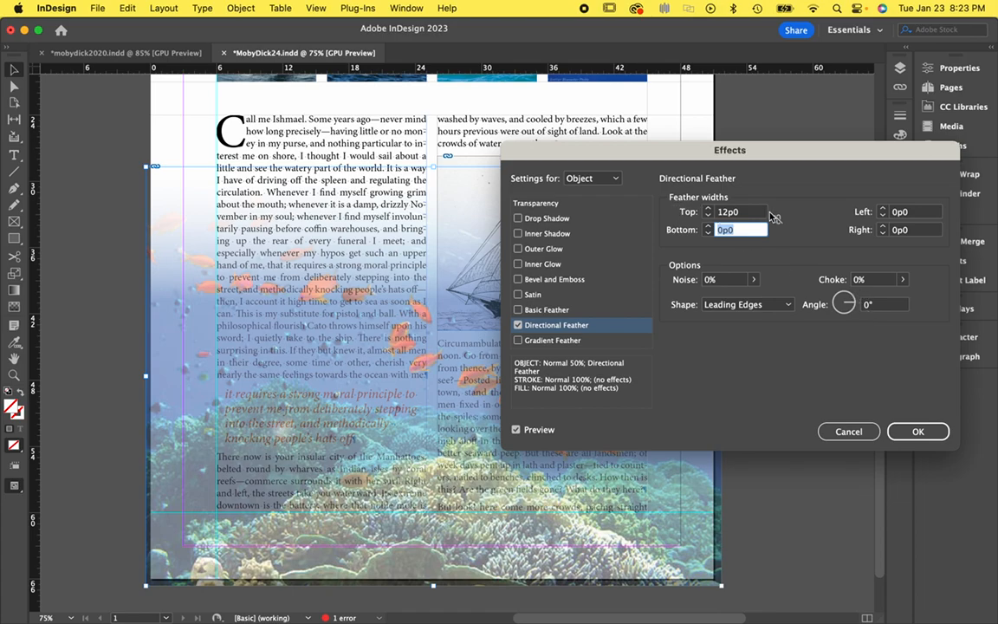
# Step: Set the directional feather's top width to 18p0 and apply the effect to the sea floor picture
pyautogui.moveTo(672, 155); pyautogui.dragTo(695, 229)
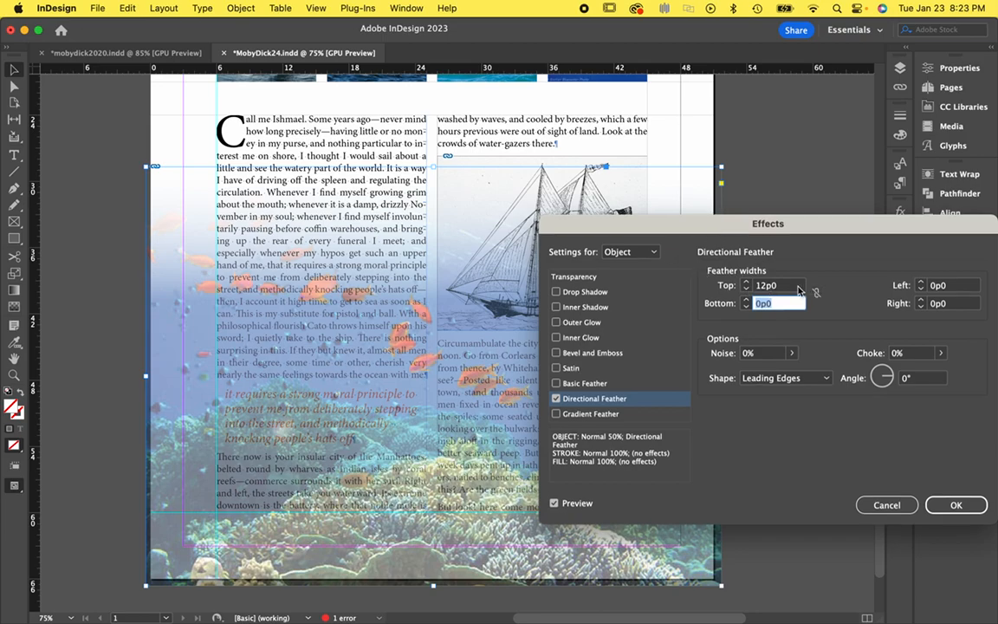
pyautogui.click(761, 287)
pyautogui.moveTo(769, 286)
pyautogui.mouseDown()
pyautogui.moveTo(750, 286)
pyautogui.moveTo(779, 300)
pyautogui.mouseUp()
pyautogui.write('18')
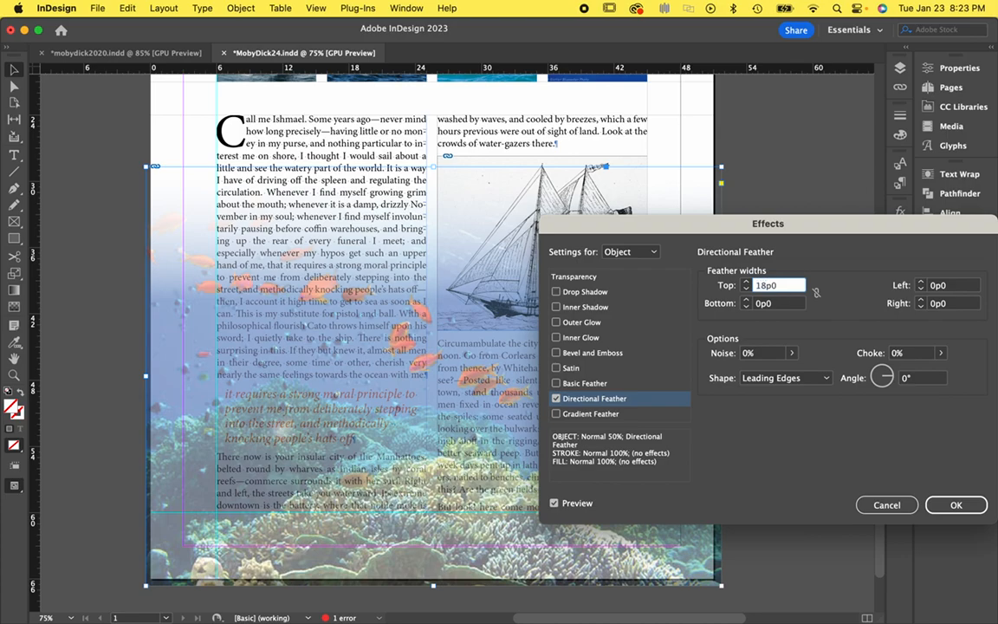
pyautogui.press('Tab')
pyautogui.moveTo(745, 218); pyautogui.dragTo(799, 126)
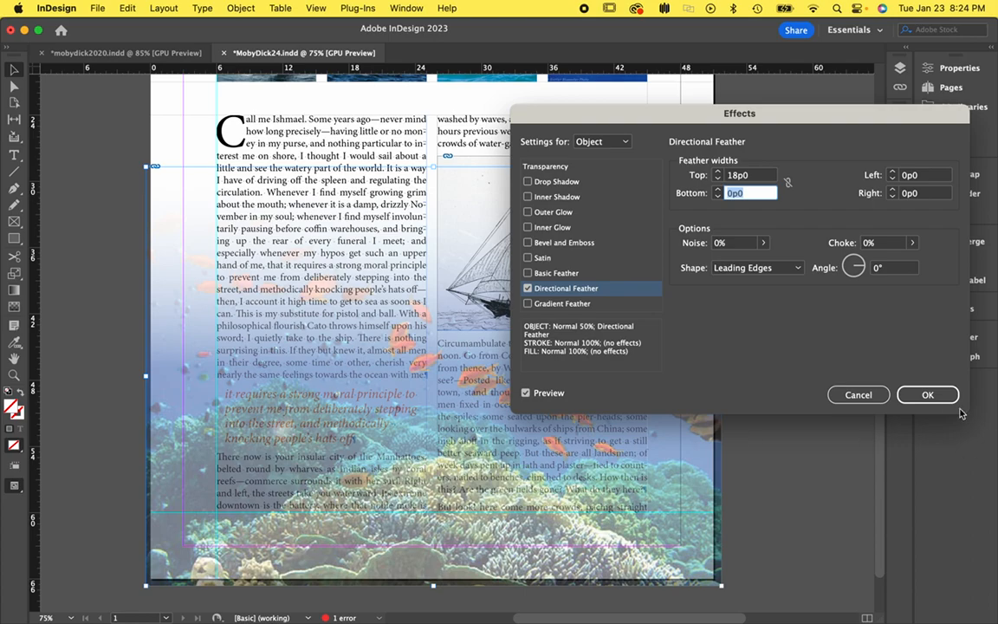
pyautogui.click(932, 398)
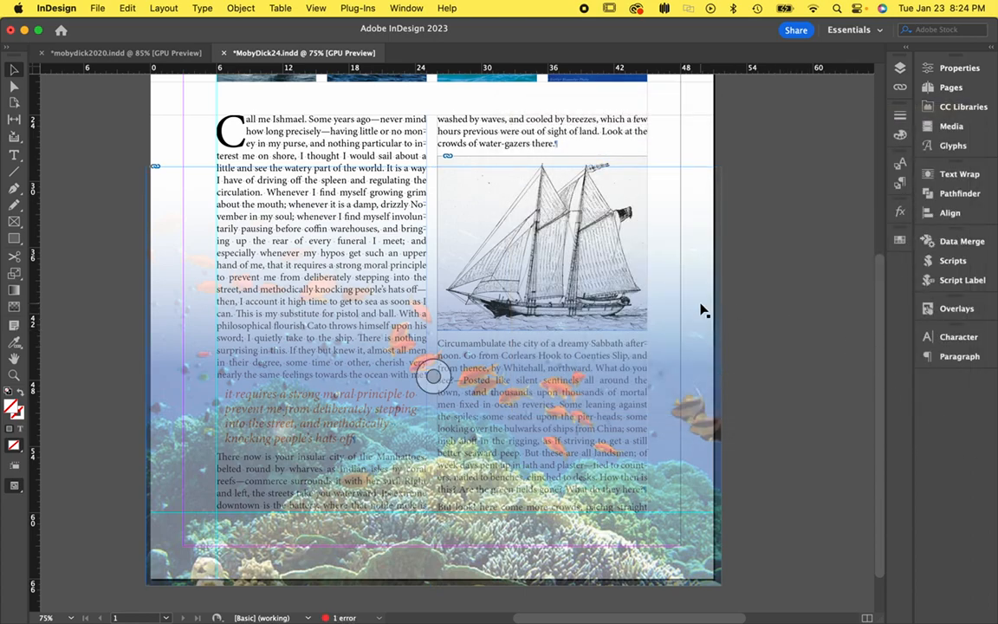
# Step: Send the sea floor picture to the back, behind the text and the ship picture
pyautogui.click(240, 8)
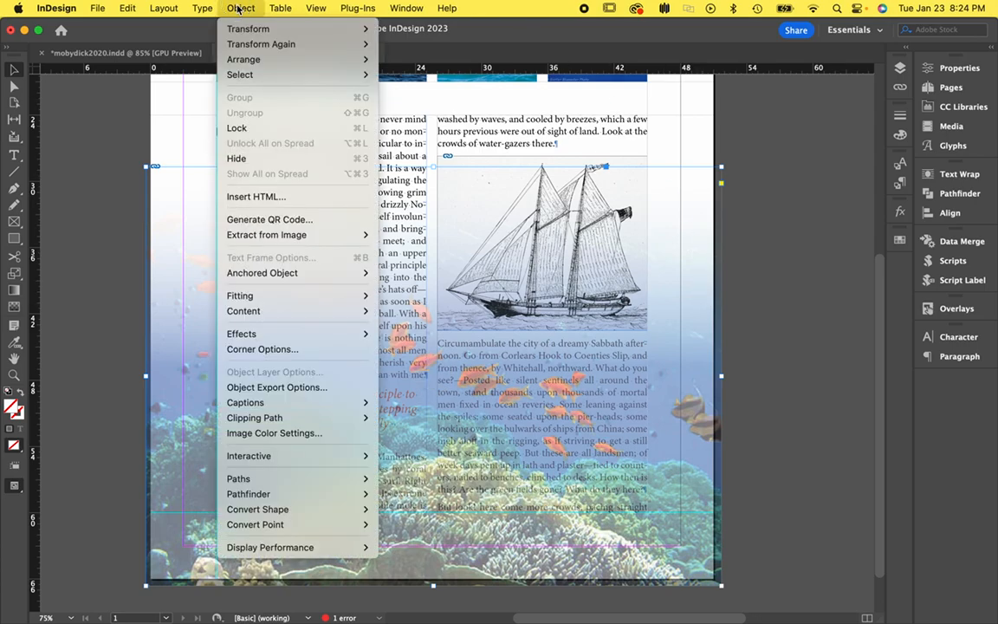
pyautogui.moveTo(242, 58)
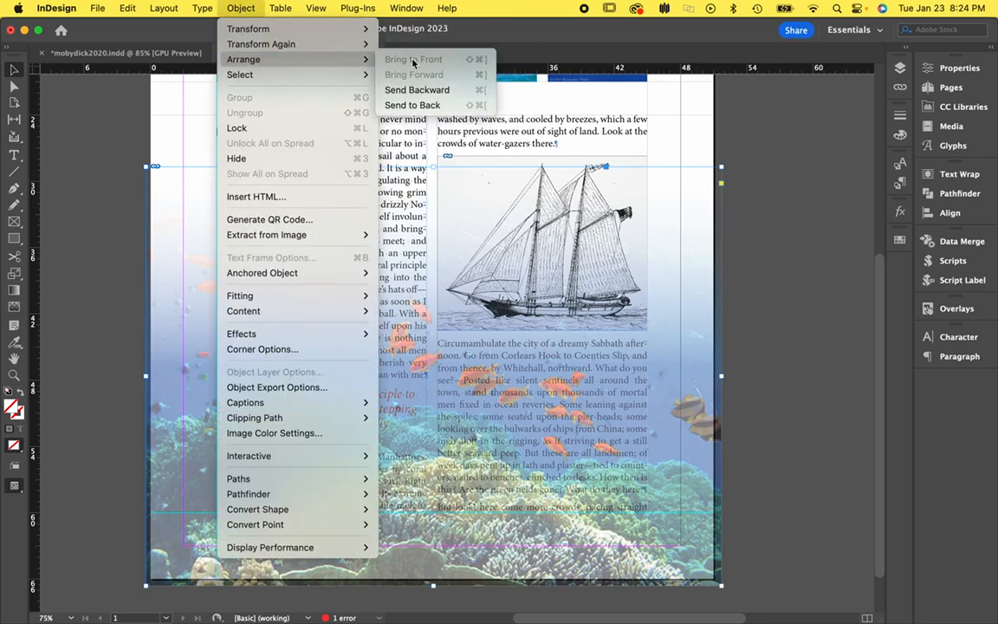
pyautogui.click(420, 101)
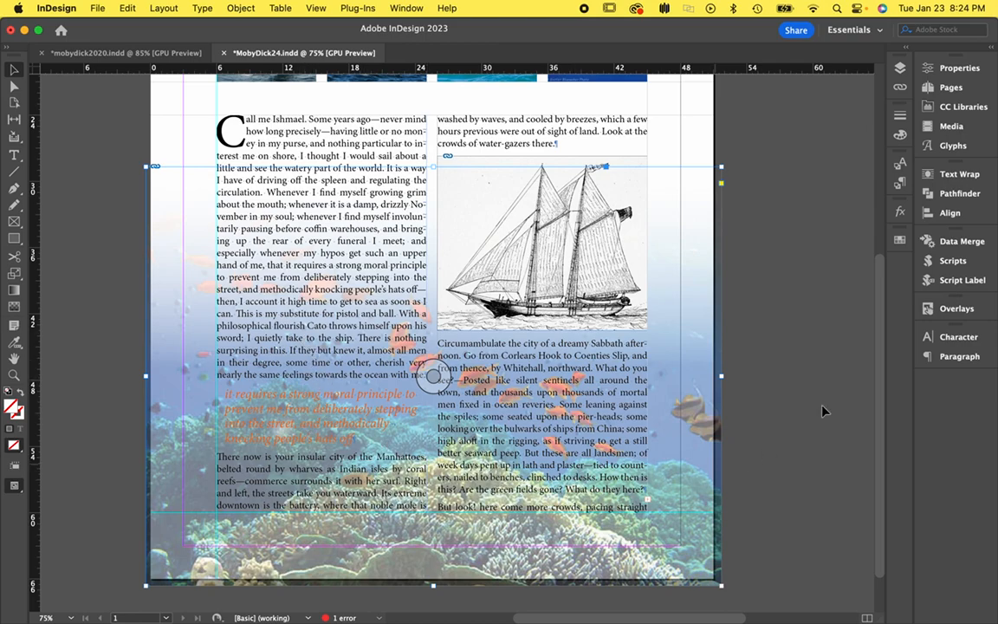
# Step: Lower the sea floor picture's opacity to 15%, trying 25% and 20% first, and deselect the picture
pyautogui.click(967, 77)
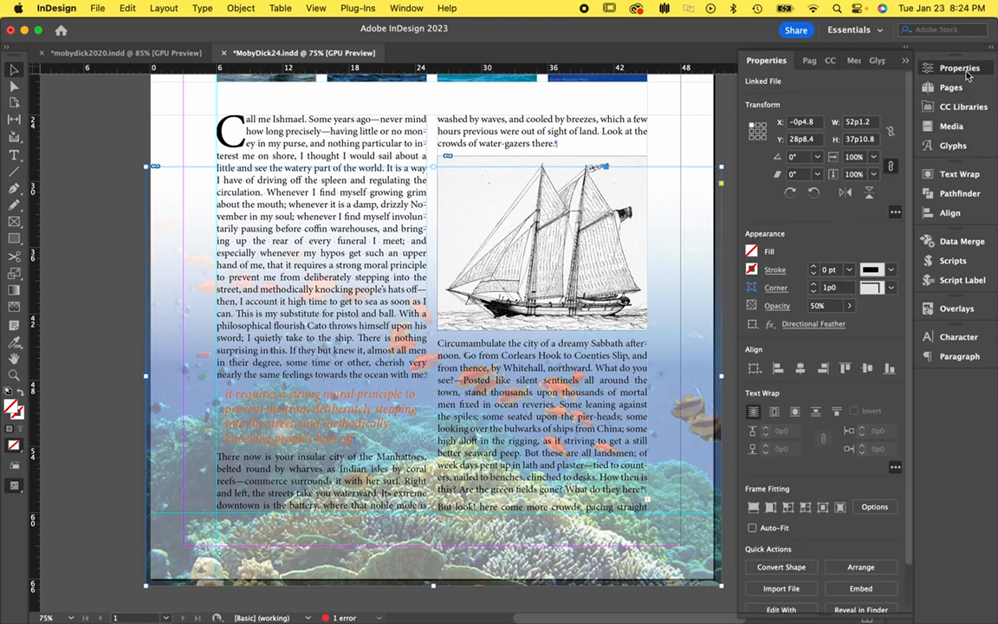
pyautogui.click(818, 305)
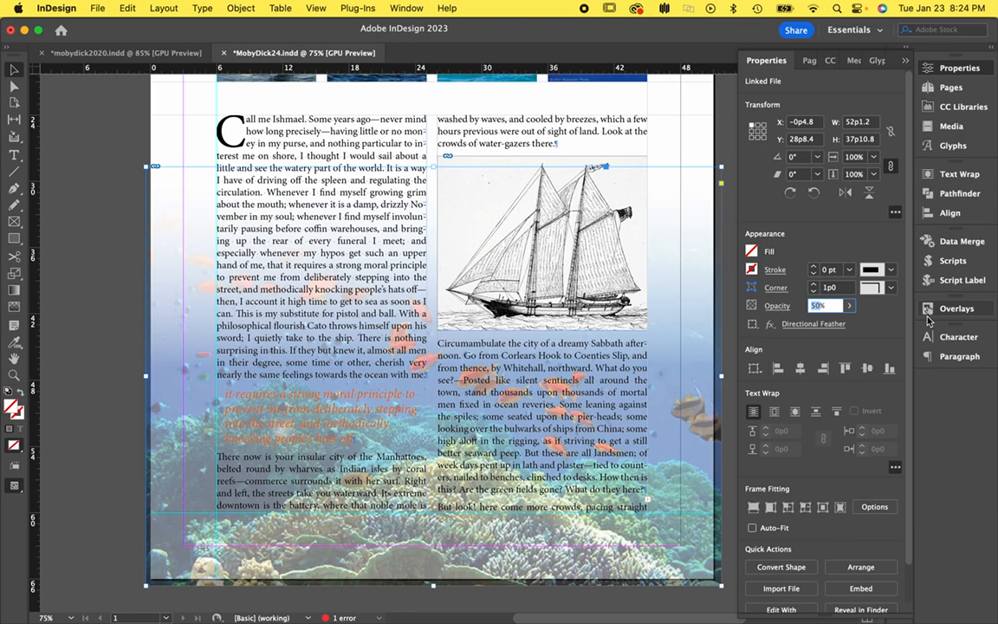
pyautogui.write('25')
pyautogui.press('Tab')
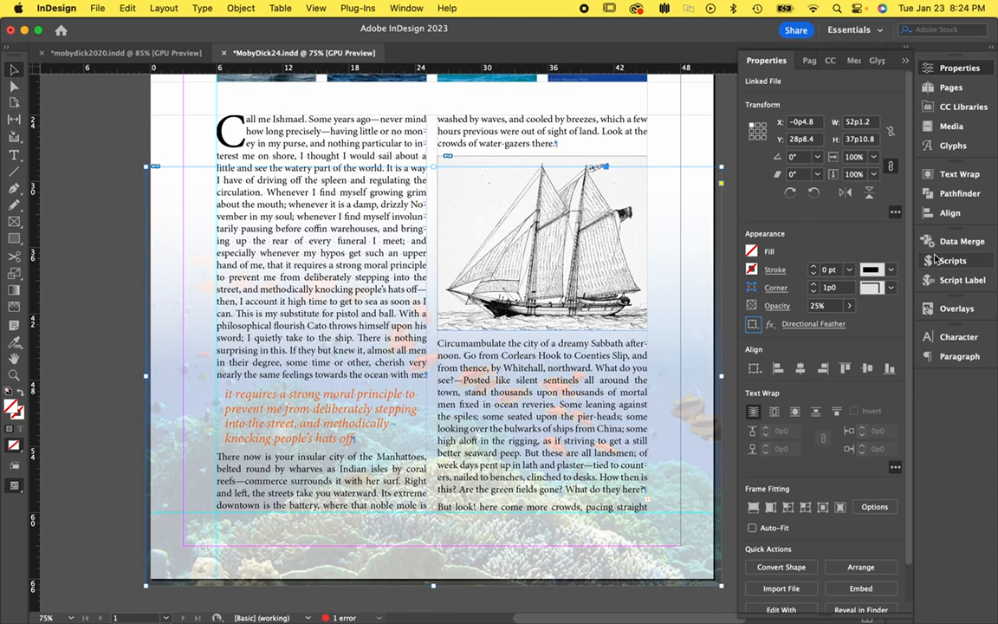
pyautogui.click(830, 305)
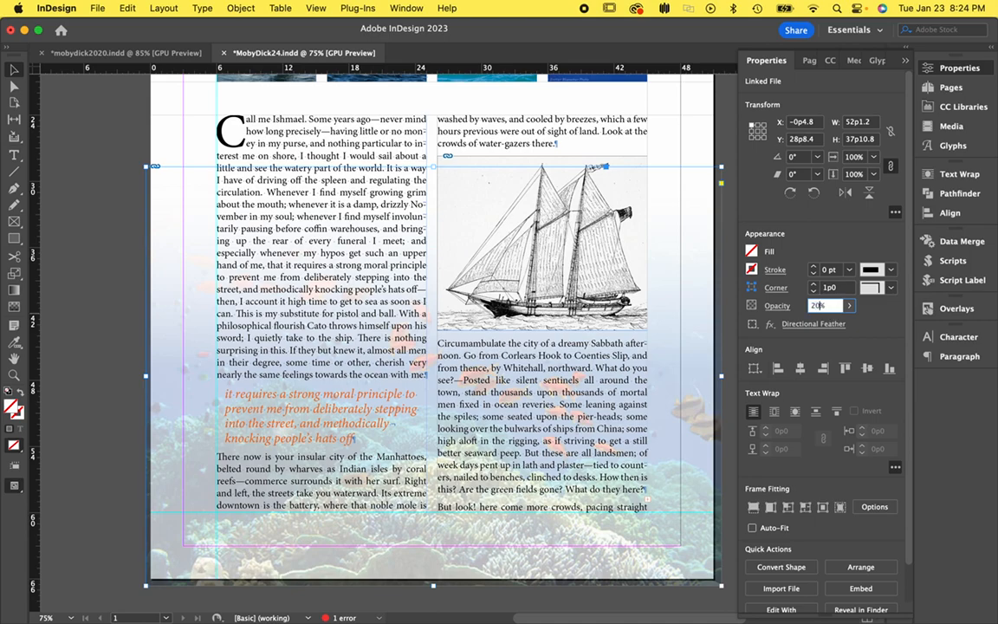
pyautogui.press('Tab')
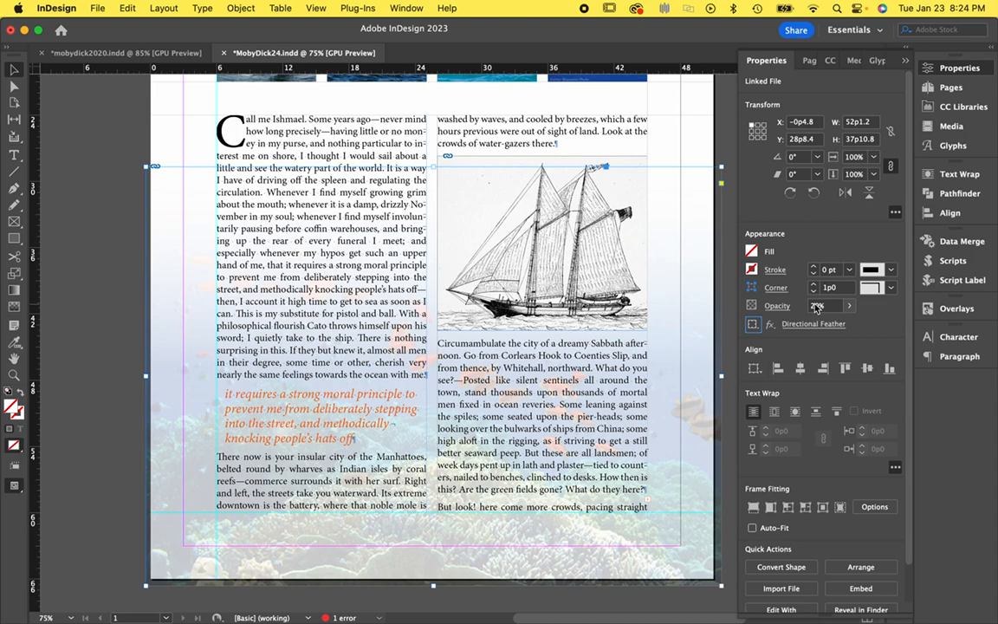
pyautogui.click(815, 306)
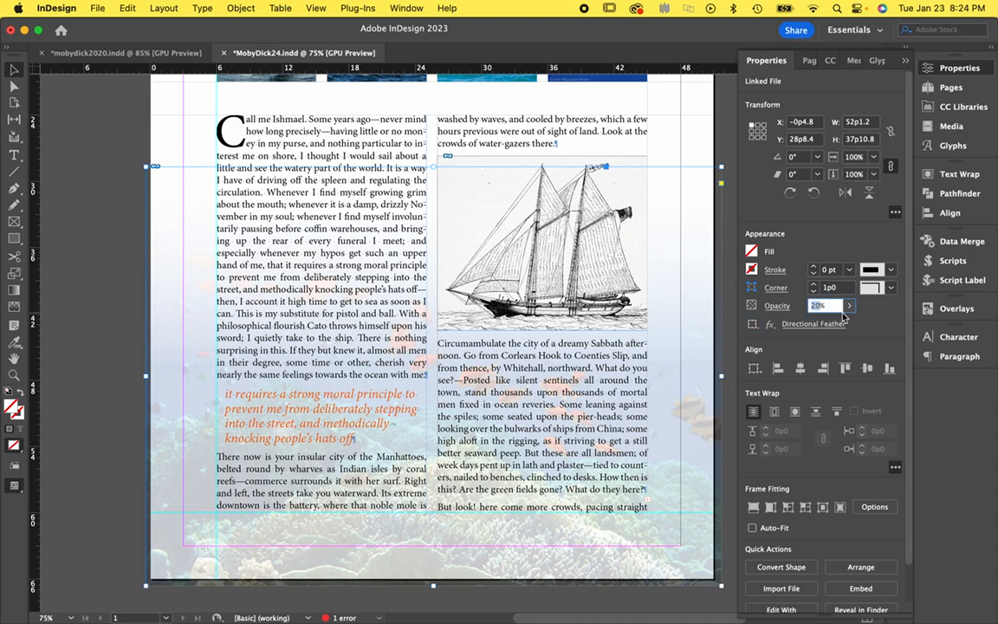
pyautogui.press('Tab')
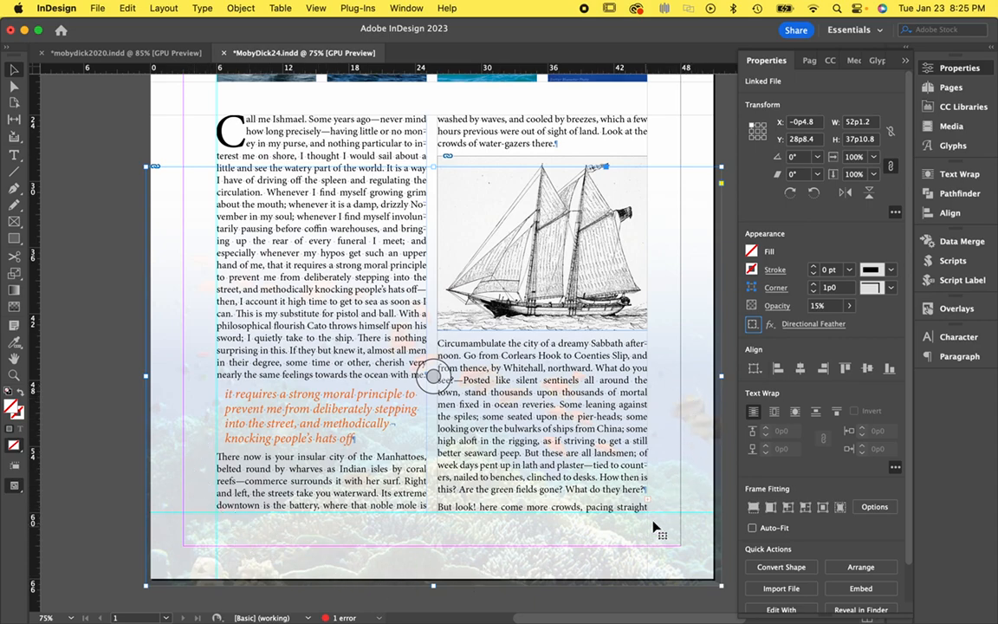
pyautogui.click(730, 396)
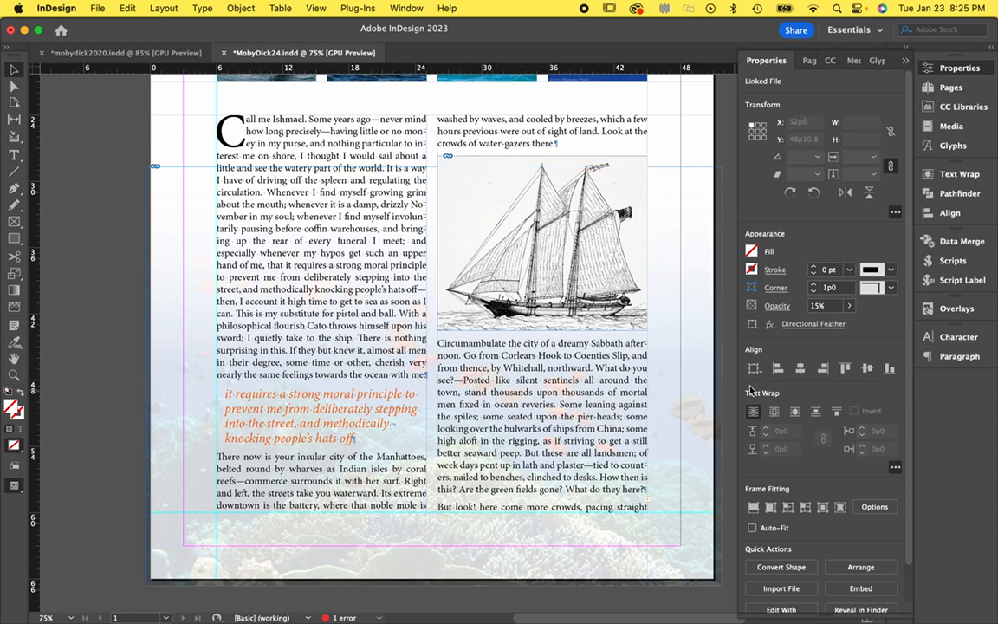
pyautogui.click(906, 61)
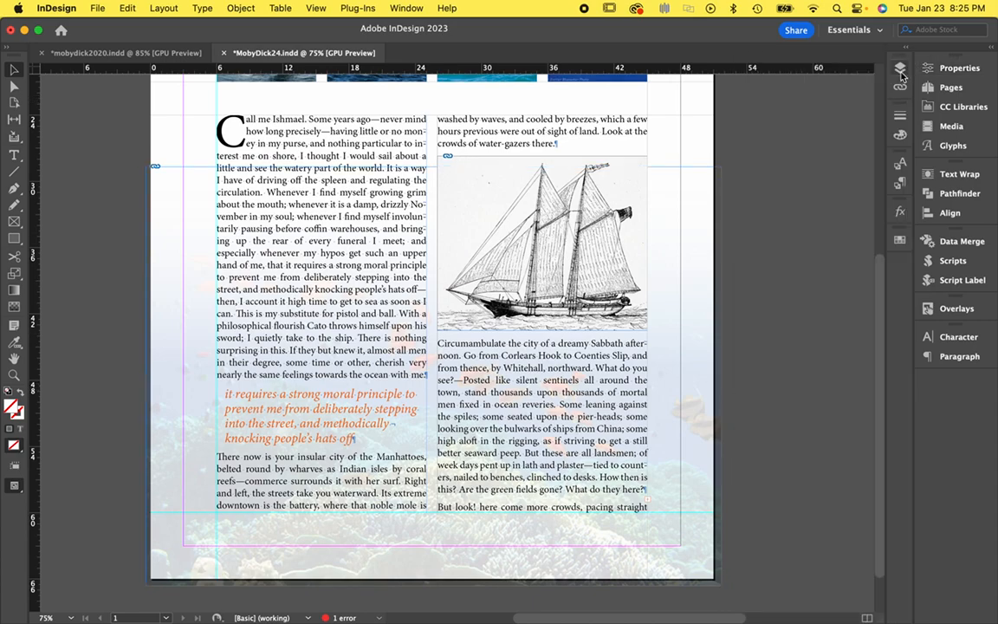
# Step: Examine the whole page fitted in the window, once in Preview screen mode and once with guides and frame edges shown
pyautogui.scroll(3, 778, 294)
pyautogui.scroll(-4, 779, 297)
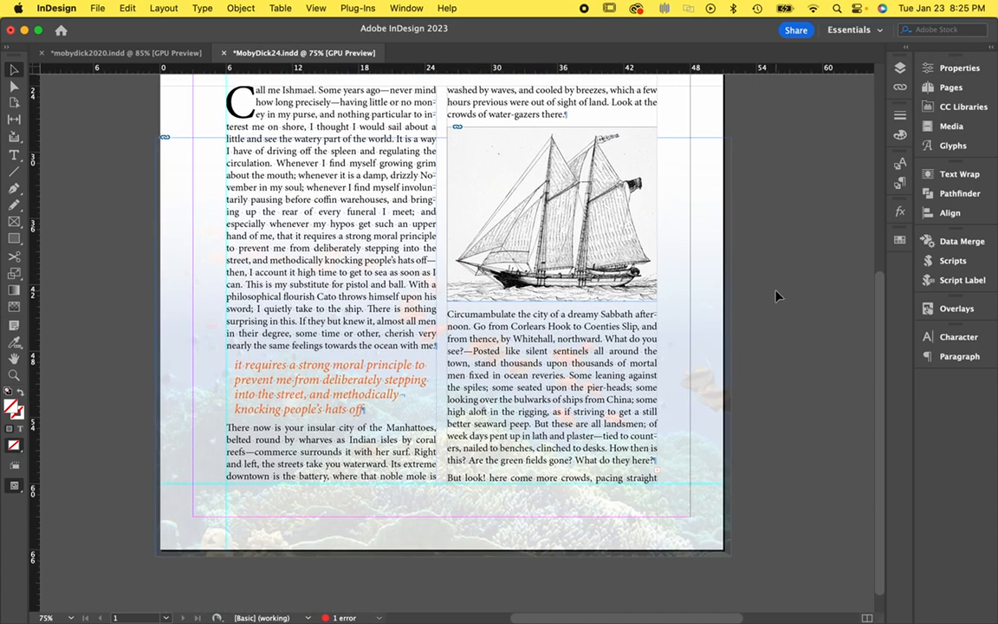
pyautogui.scroll(2, 777, 297)
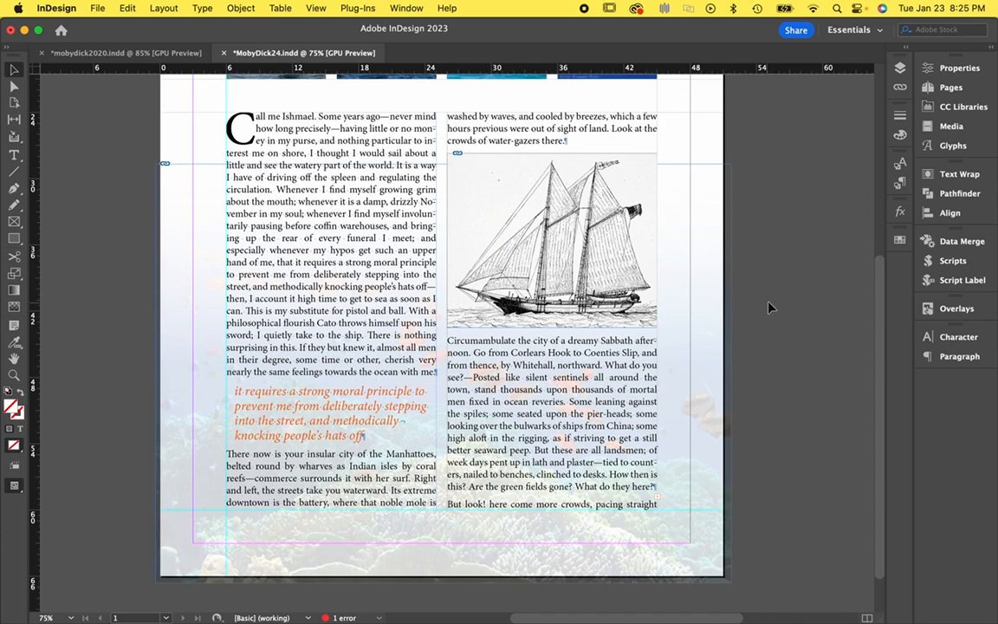
pyautogui.scroll(5, 771, 306)
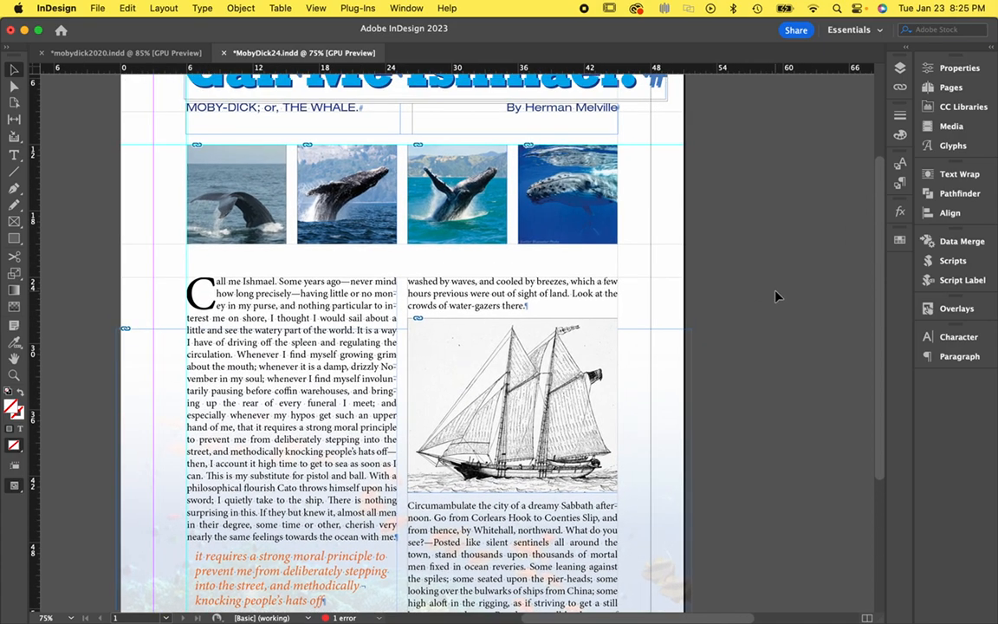
pyautogui.press('super+minus')
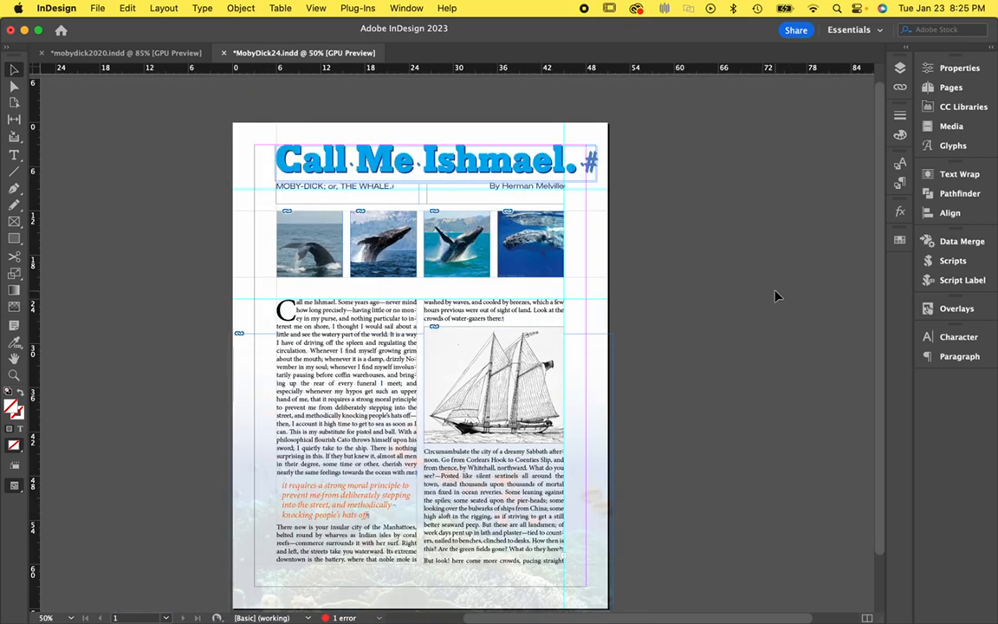
pyautogui.press('super+0')
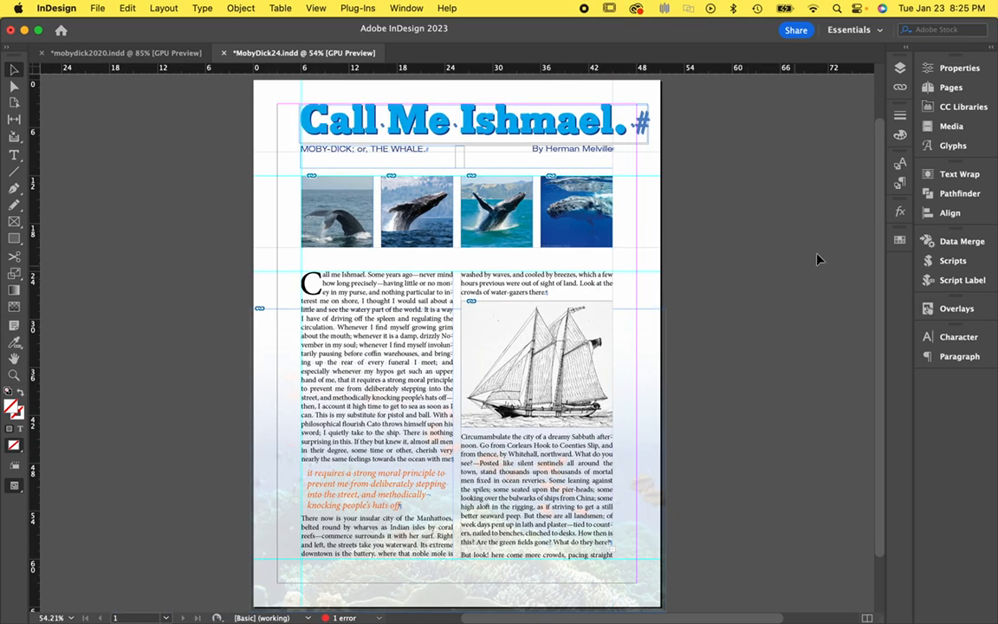
pyautogui.moveTo(16, 489); pyautogui.dragTo(39, 516)
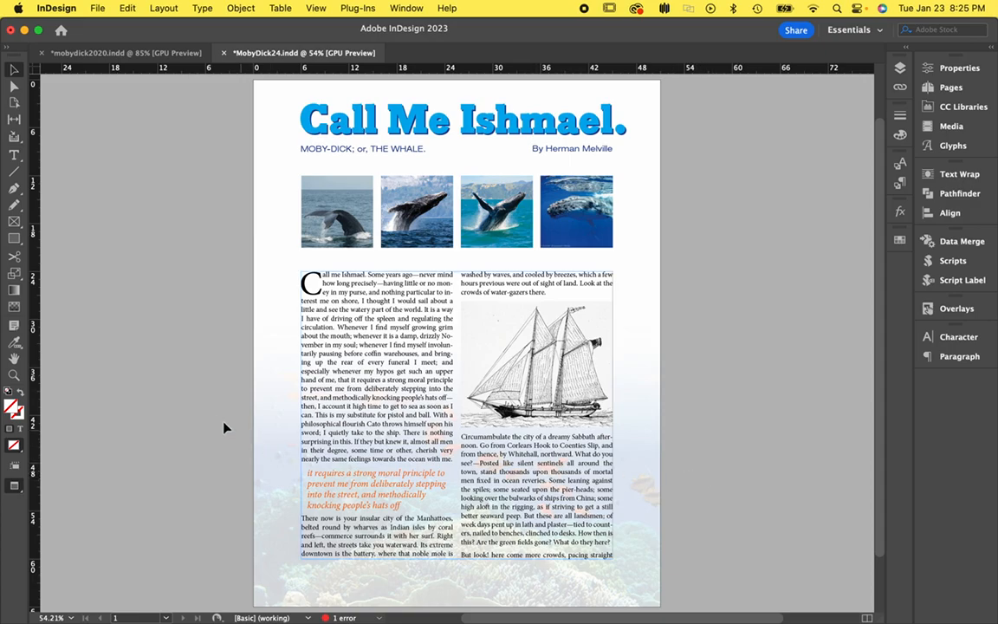
pyautogui.click(14, 487)
pyautogui.click(63, 503)
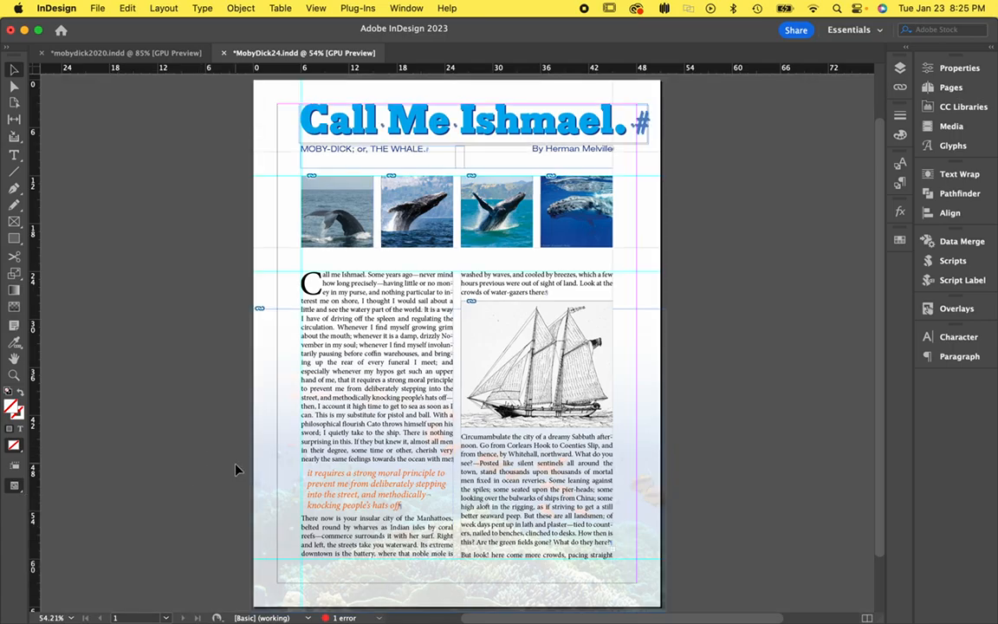
# Step: Draw a text frame below the bottom margin, under the second column and ending at the column's right edge
pyautogui.scroll(-2, 235, 469)
pyautogui.click(15, 376)
pyautogui.moveTo(465, 485); pyautogui.dragTo(590, 550)
pyautogui.scroll(-5, 592, 547)
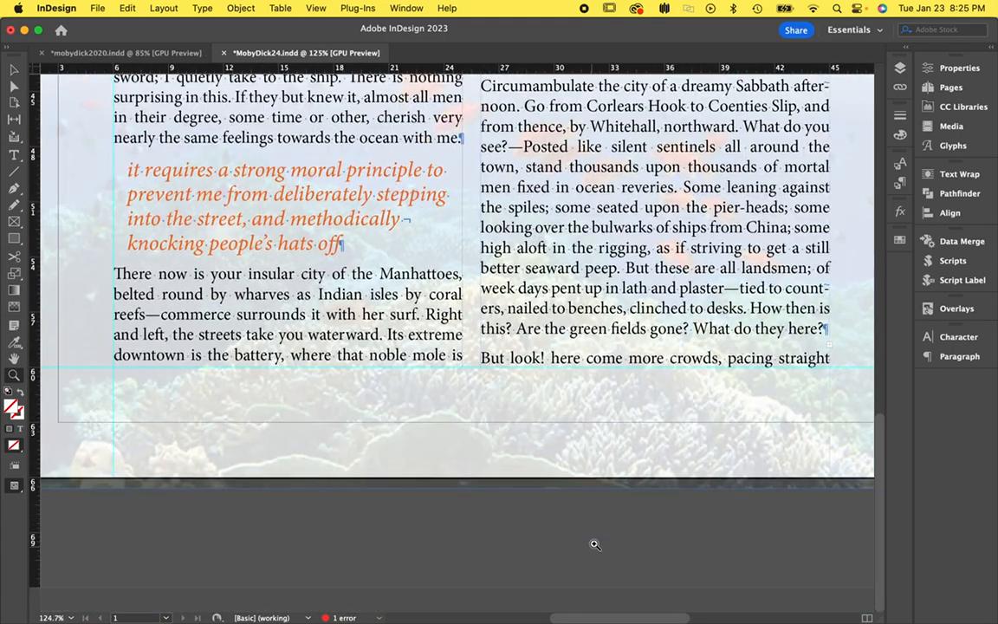
pyautogui.hscroll(3, 593, 548)
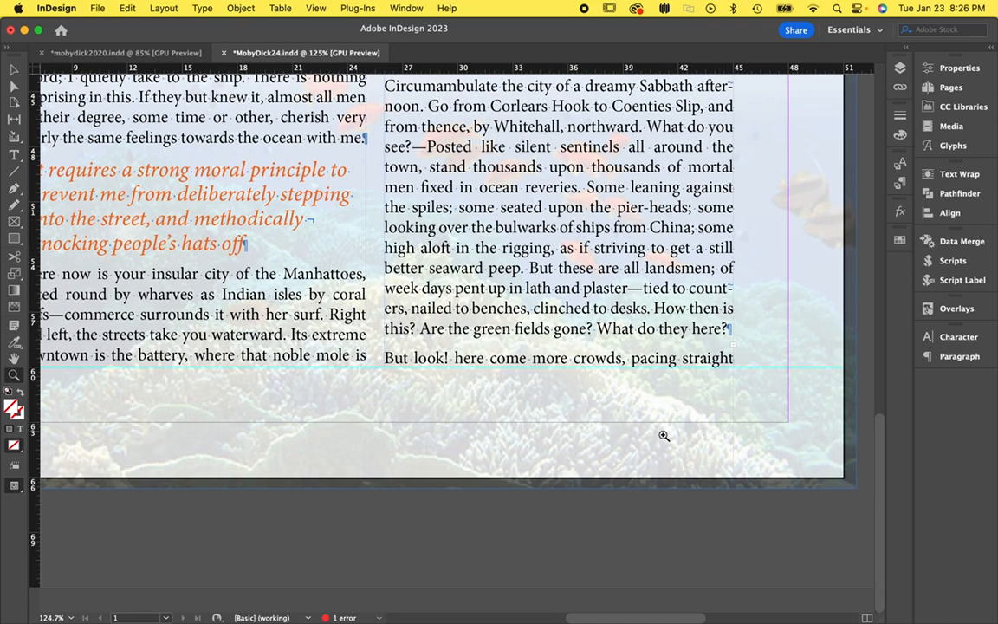
pyautogui.click(14, 154)
pyautogui.moveTo(437, 423); pyautogui.dragTo(735, 455)
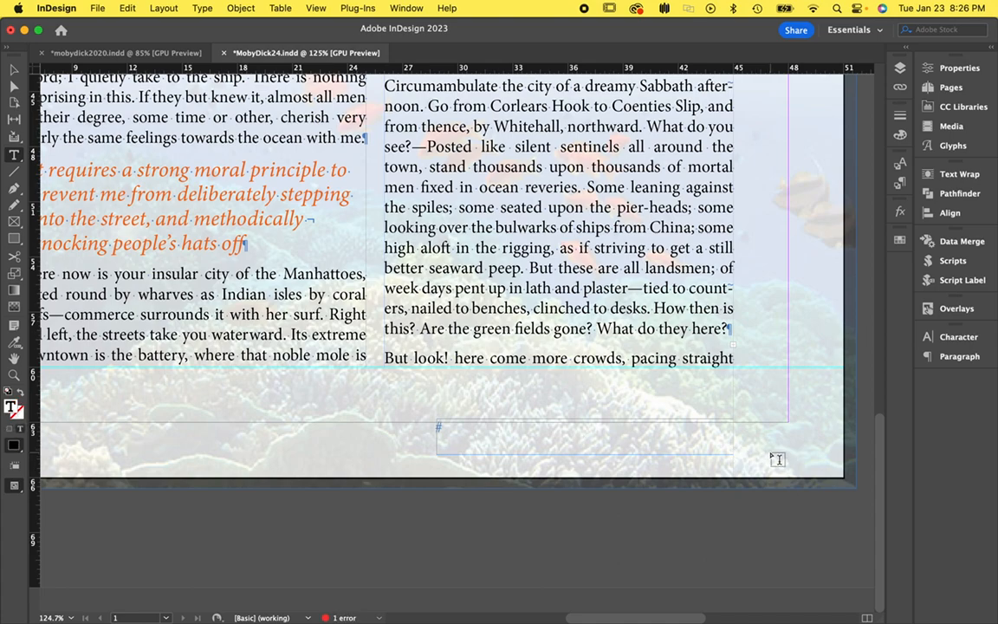
# Step: Enter "Your name" in the new bottom text frame and set its font size to 10 pt
pyautogui.write('Your name')
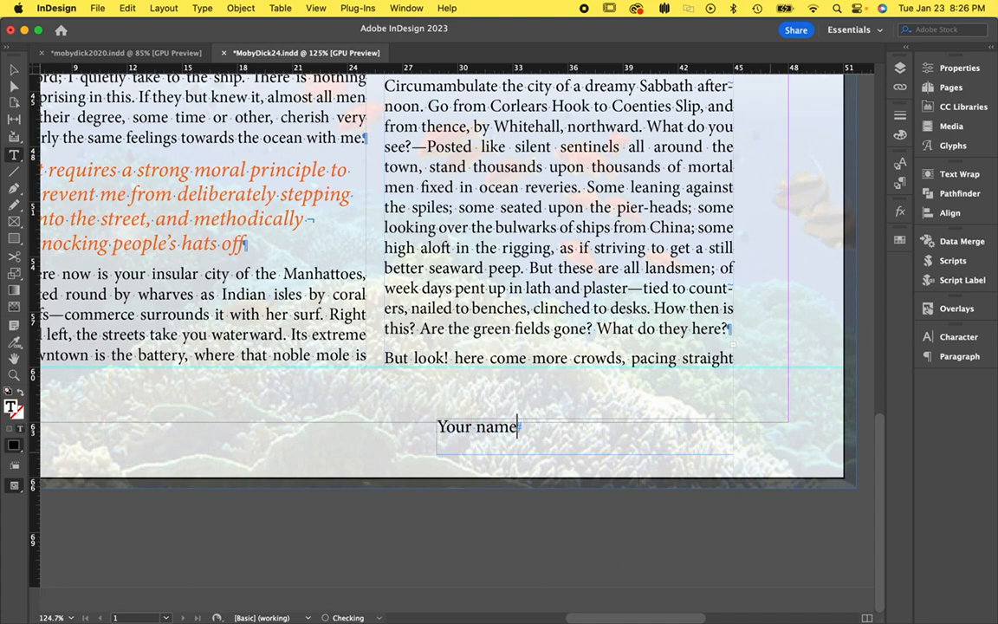
pyautogui.click(14, 70)
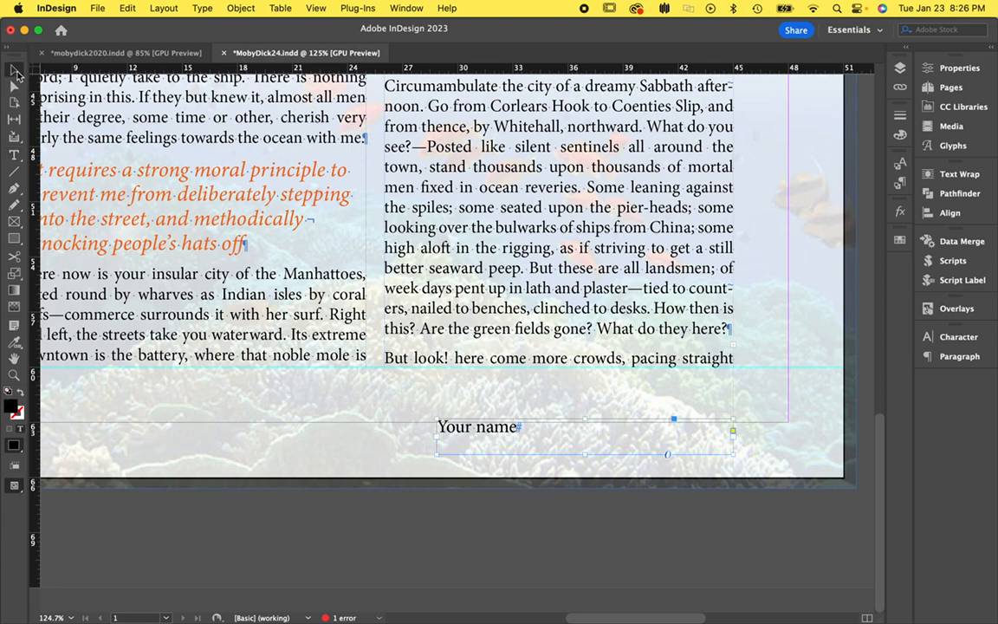
pyautogui.click(958, 338)
pyautogui.click(818, 392)
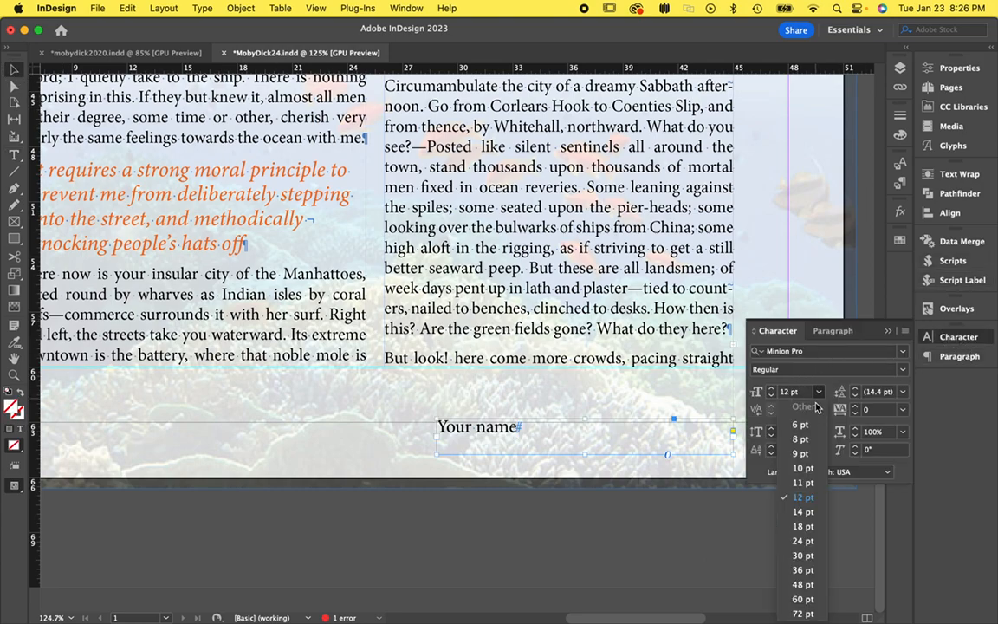
pyautogui.click(803, 468)
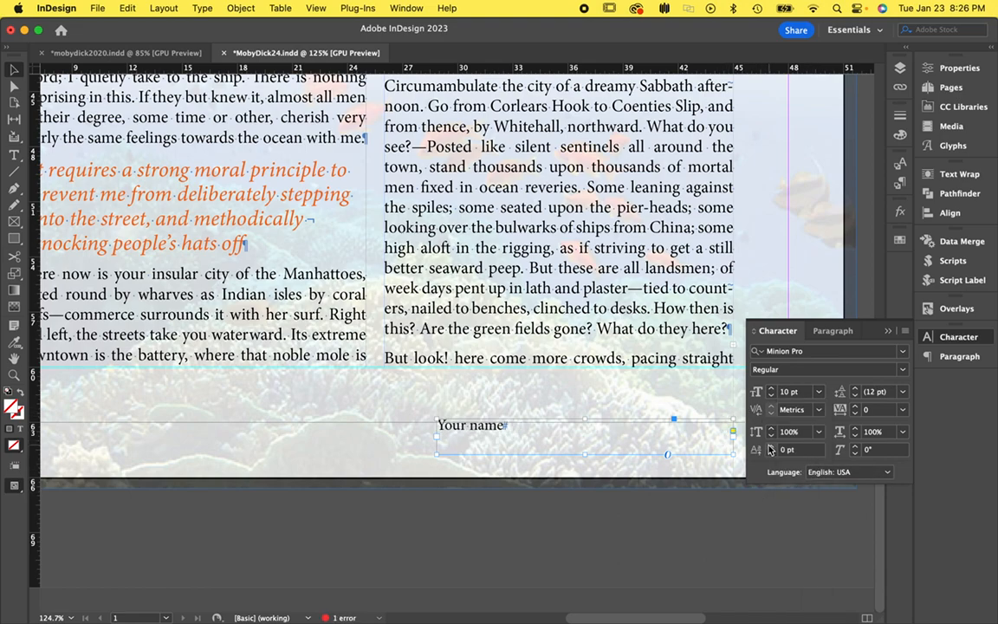
# Step: Right-align the "Your name" text and move its frame slightly down so its top edge sits on the bottom margin
pyautogui.click(830, 330)
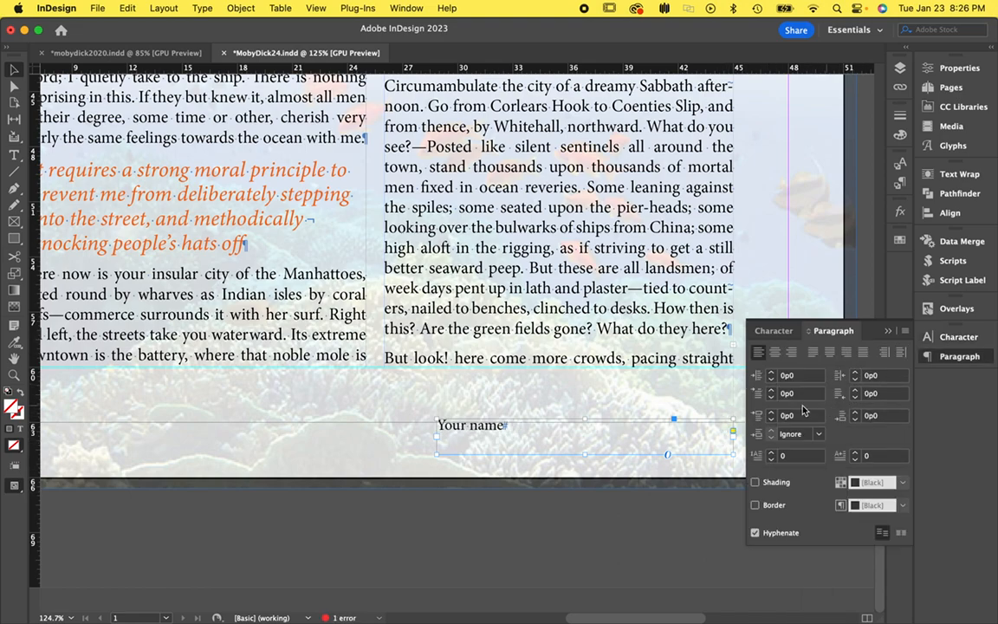
pyautogui.click(790, 352)
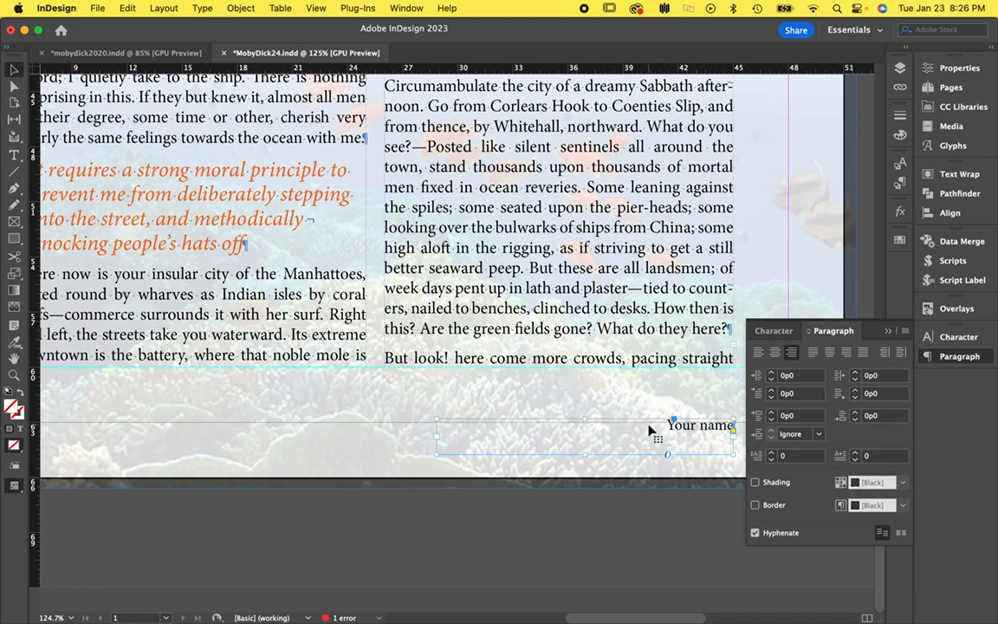
pyautogui.moveTo(648, 440); pyautogui.dragTo(648, 443)
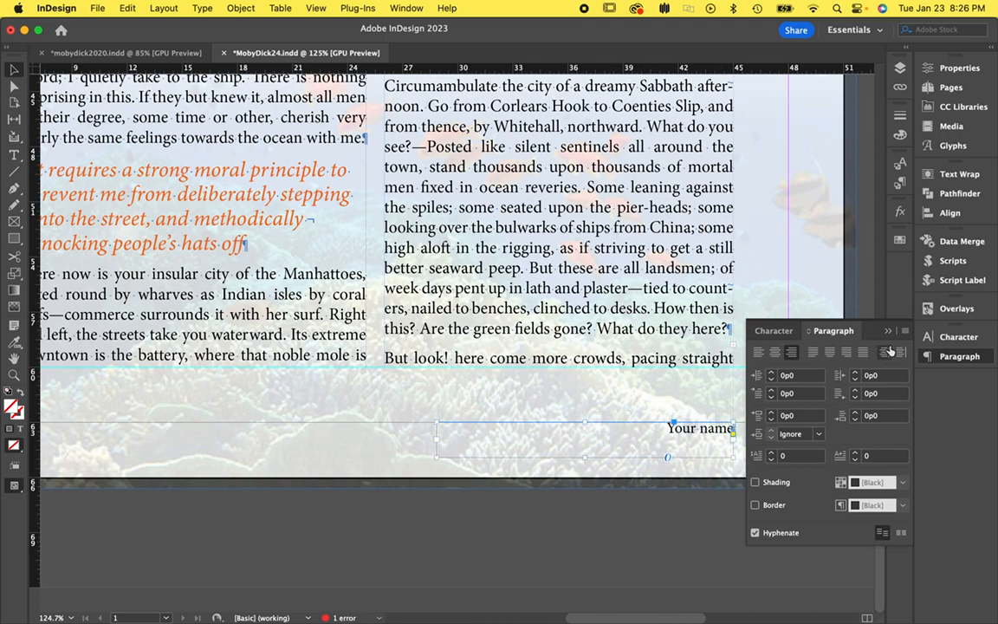
# Step: Set the "Your name" text to Minion Variable Concept in the Italic style and deselect the frame
pyautogui.click(772, 330)
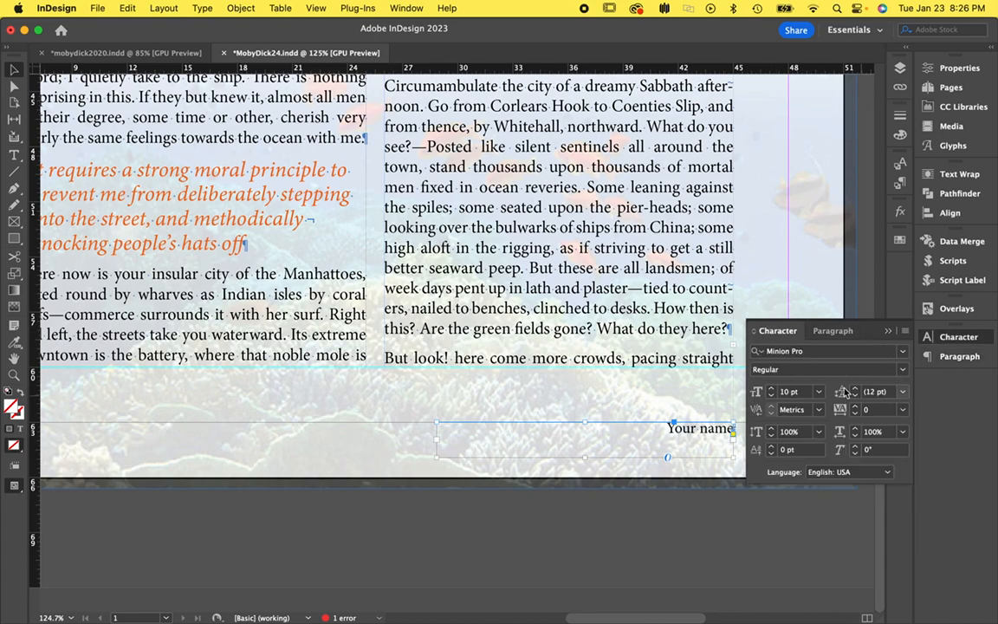
pyautogui.click(901, 354)
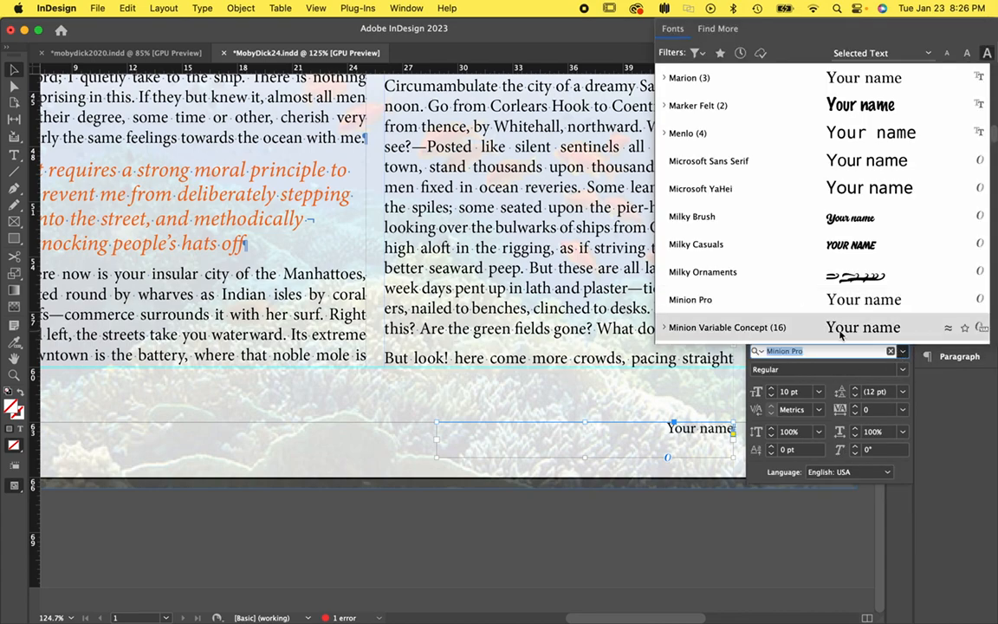
pyautogui.click(808, 323)
pyautogui.click(882, 370)
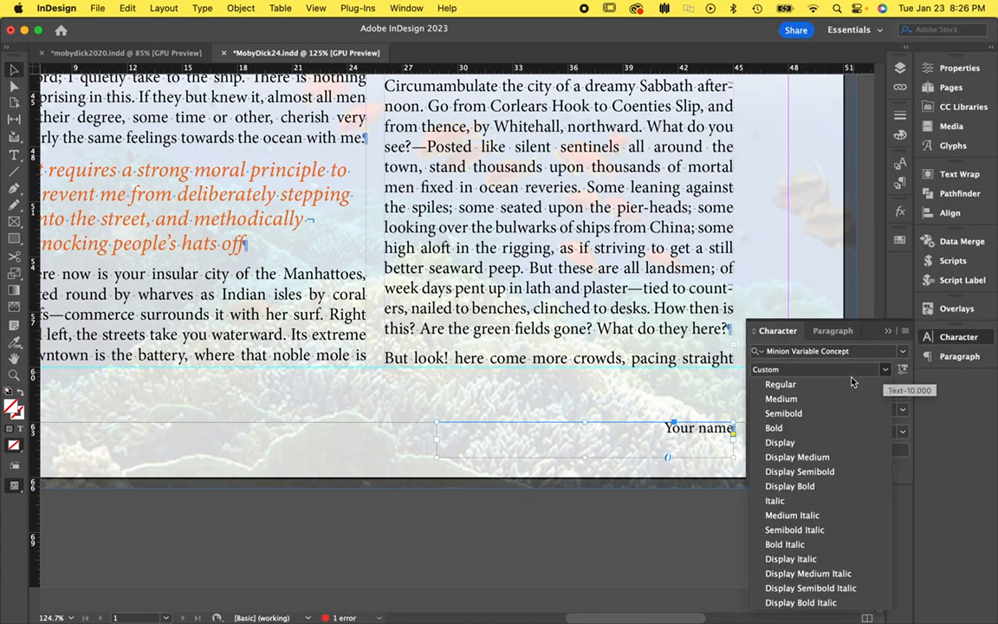
pyautogui.click(824, 501)
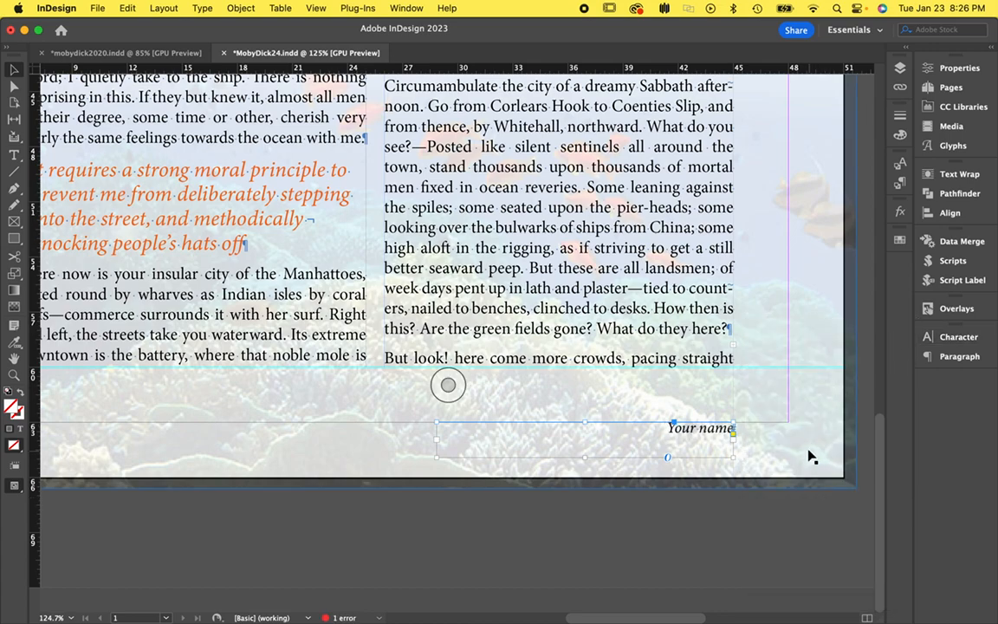
pyautogui.click(804, 520)
# Step: Show the whole page in Preview screen mode and save the document
pyautogui.press('super+0')
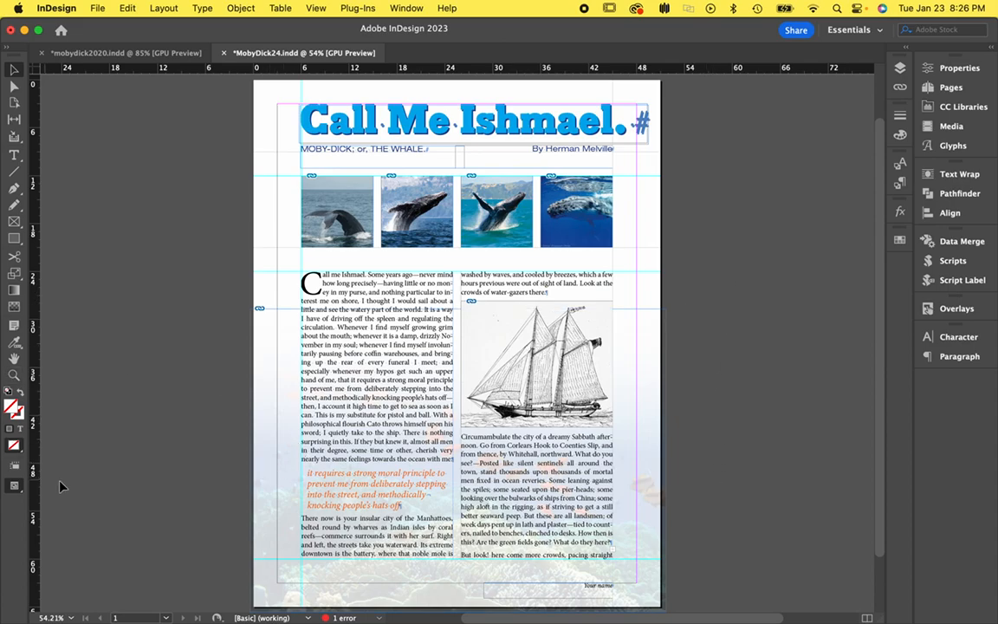
pyautogui.moveTo(13, 487); pyautogui.dragTo(52, 463)
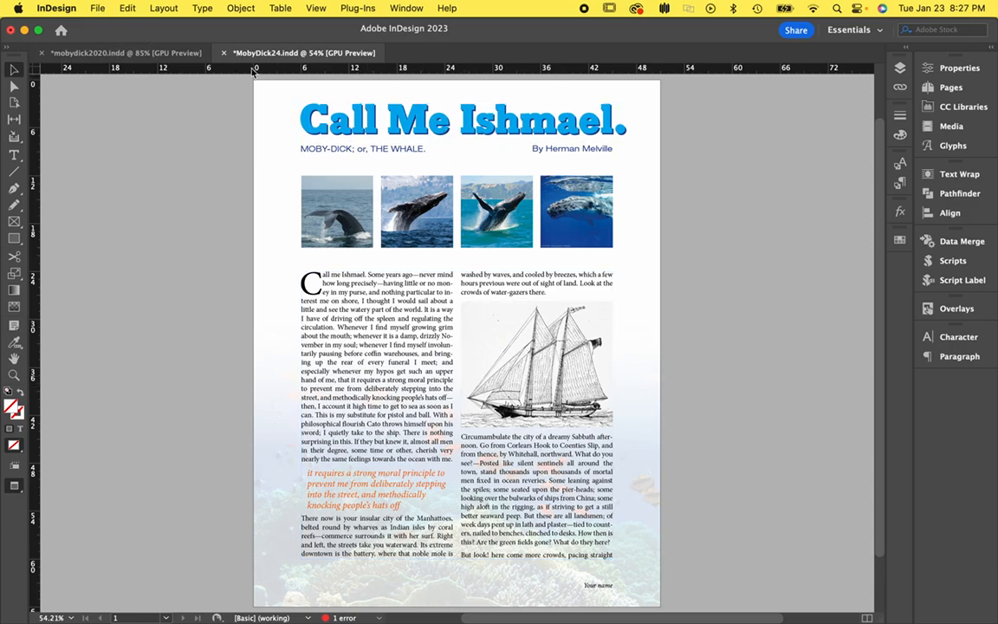
pyautogui.click(96, 9)
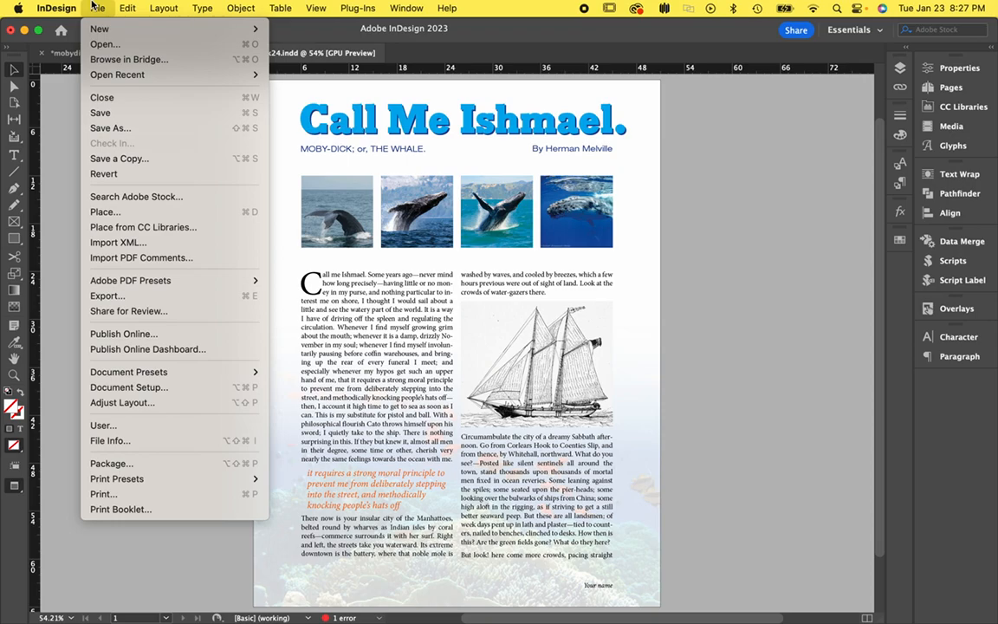
pyautogui.click(106, 116)
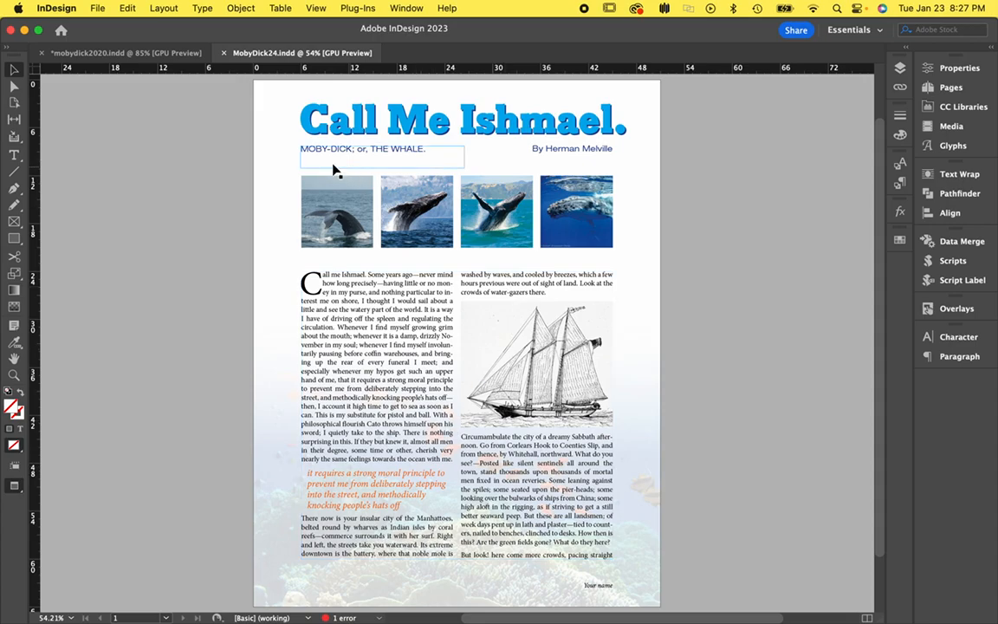
# Step: Export the document as MobyDick24.pdf to the Moby_Dick folder with the [High Quality Print] PDF preset
pyautogui.click(101, 10)
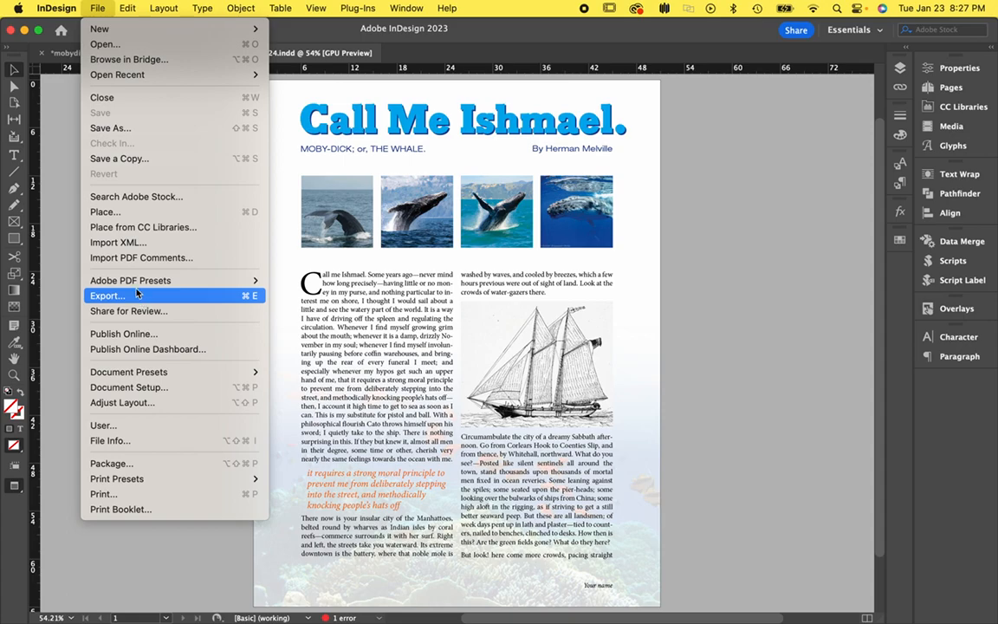
pyautogui.moveTo(134, 287)
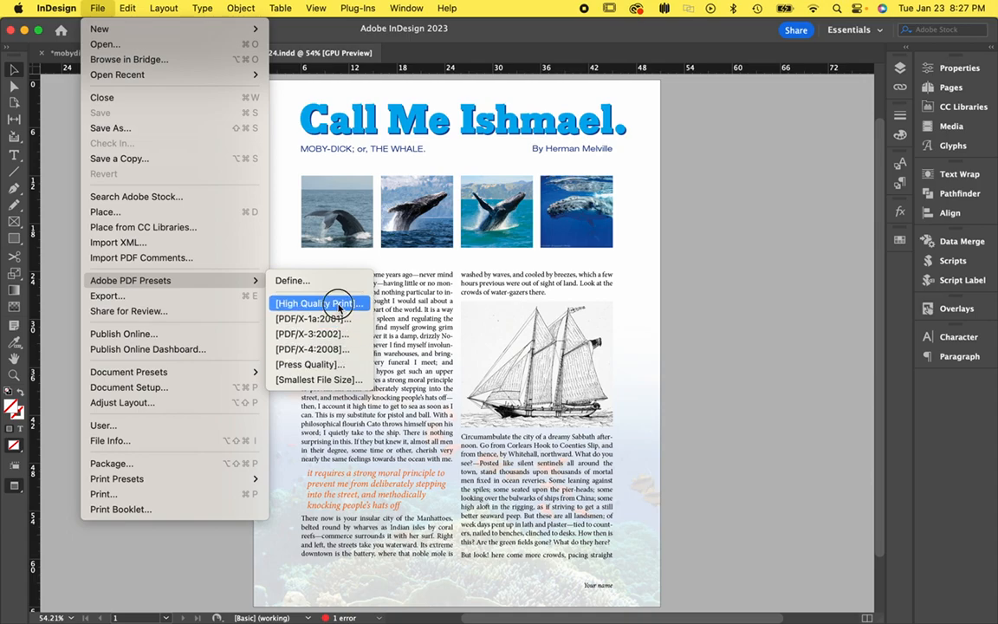
pyautogui.click(316, 303)
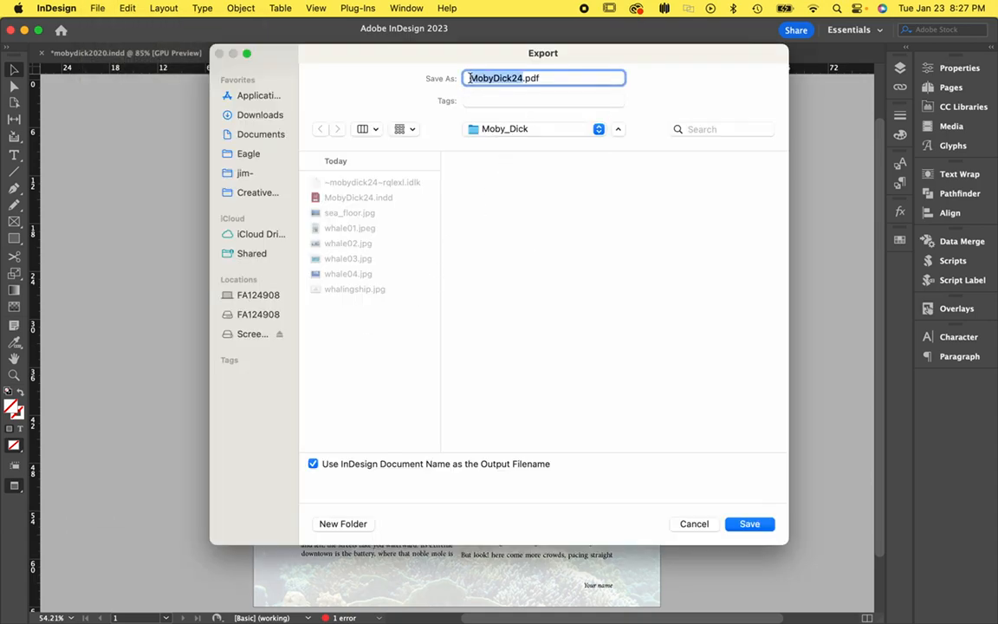
pyautogui.click(738, 524)
pyautogui.click(696, 526)
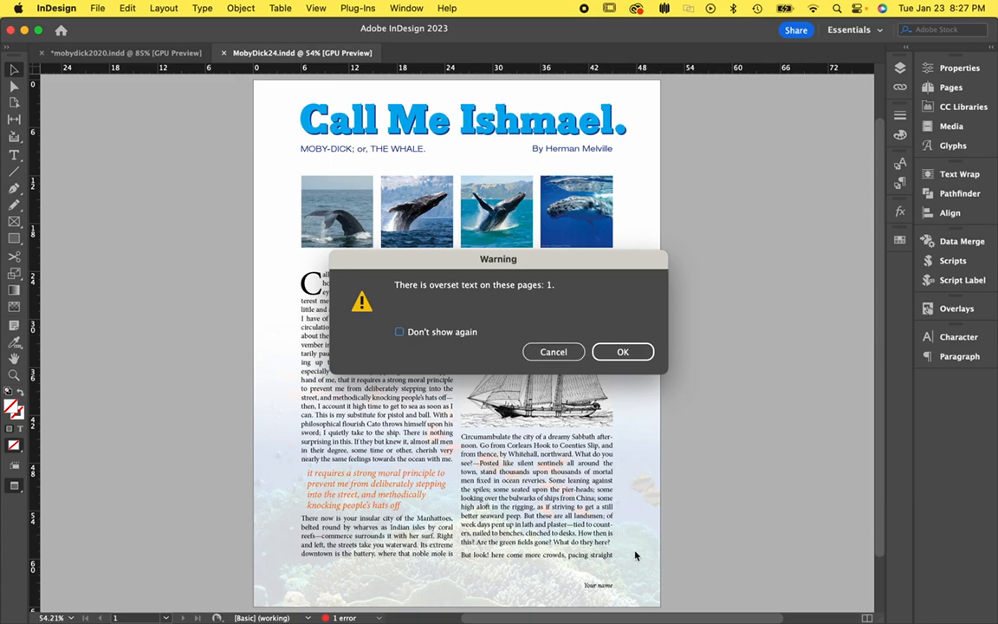
pyautogui.click(621, 352)
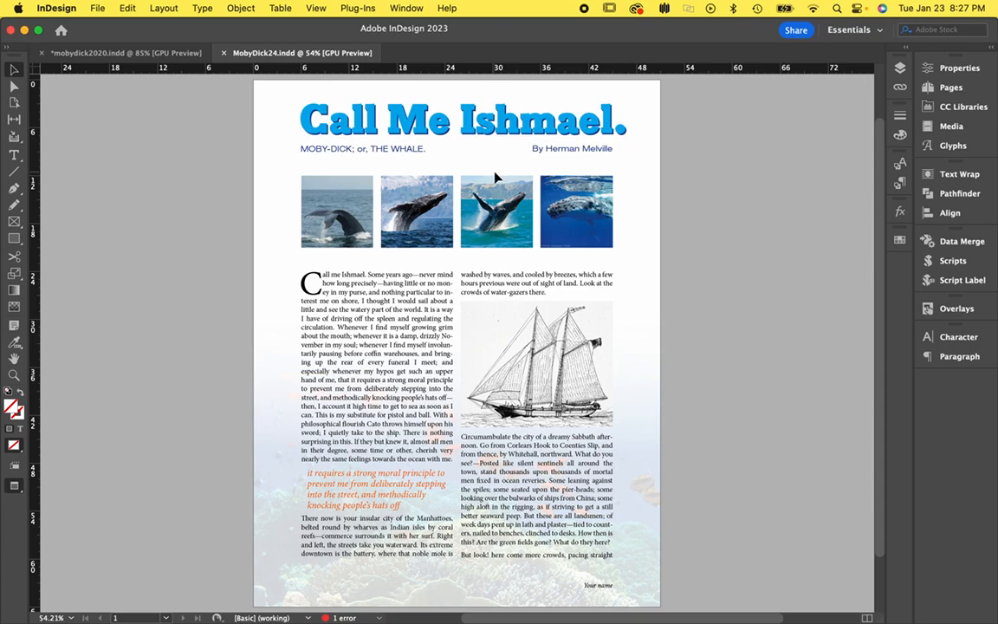
# Step: Export the page as MobyDick24.jpg in JPEG format to the Moby_Dick folder, at maximum quality, 72 ppi and RGB
pyautogui.click(97, 9)
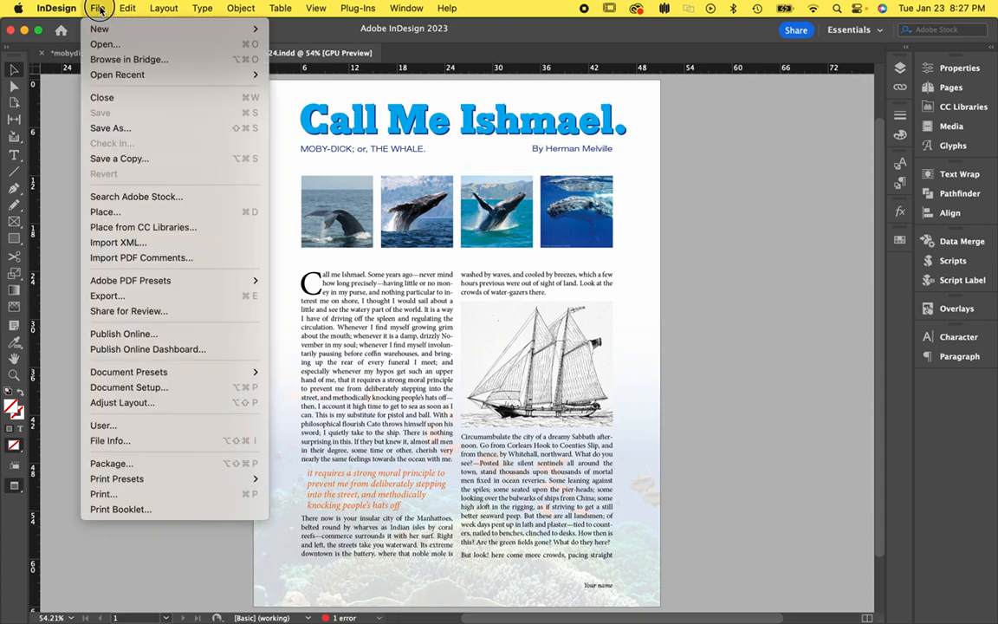
pyautogui.click(134, 295)
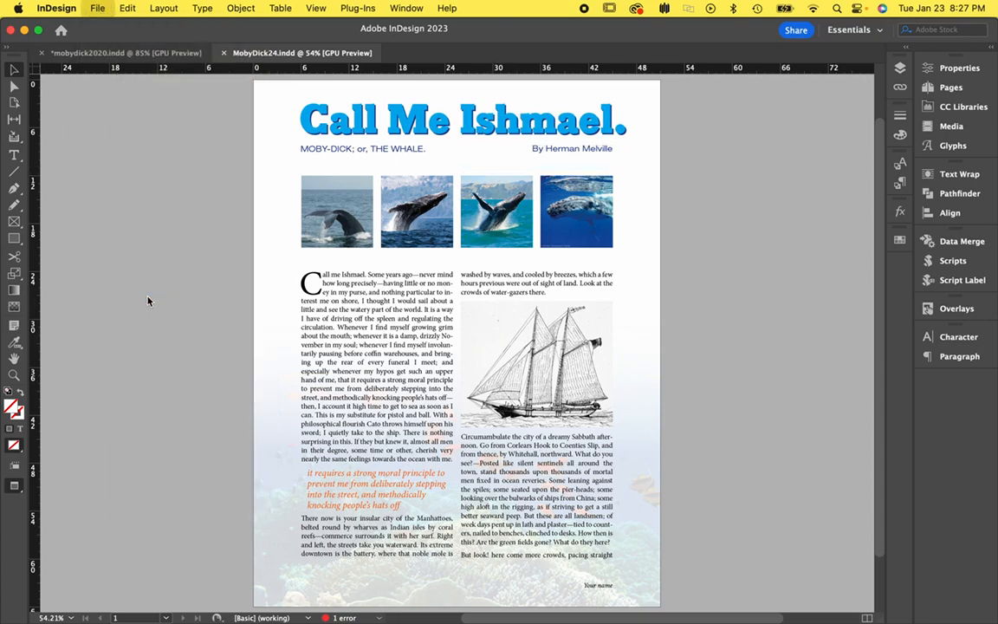
pyautogui.click(509, 444)
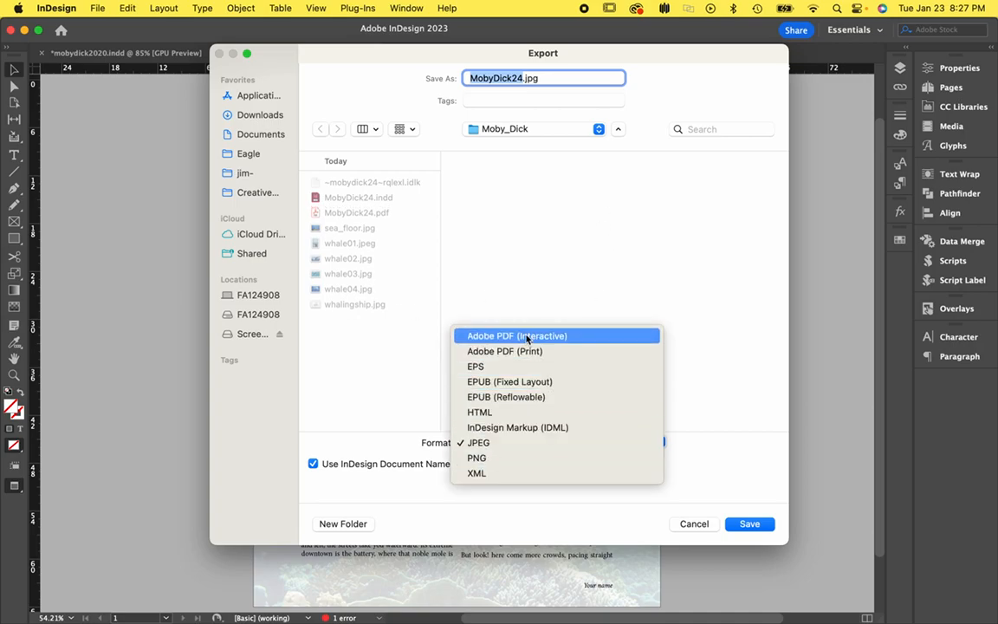
pyautogui.click(535, 445)
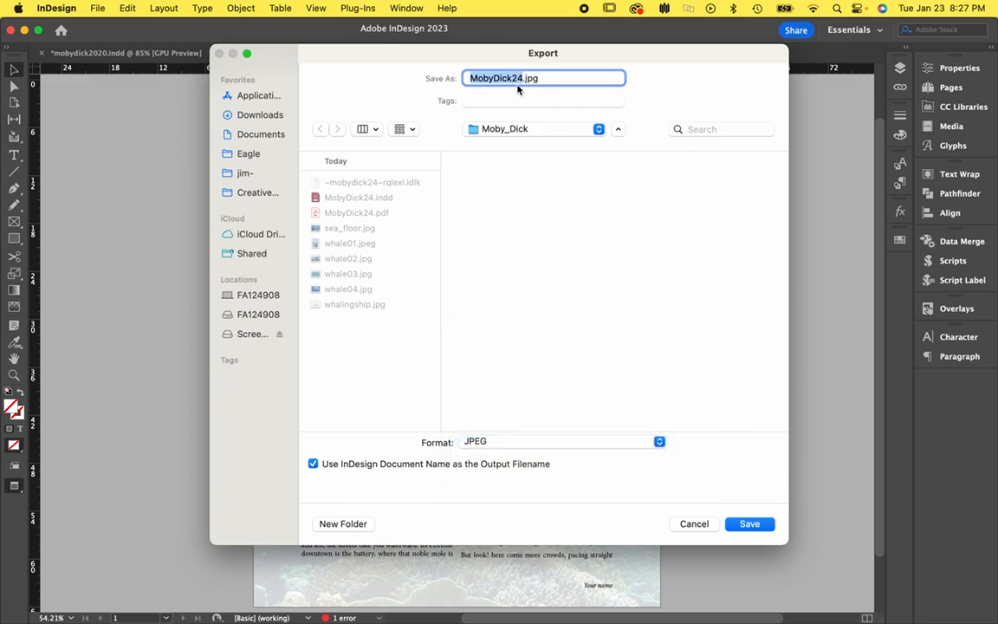
pyautogui.click(750, 523)
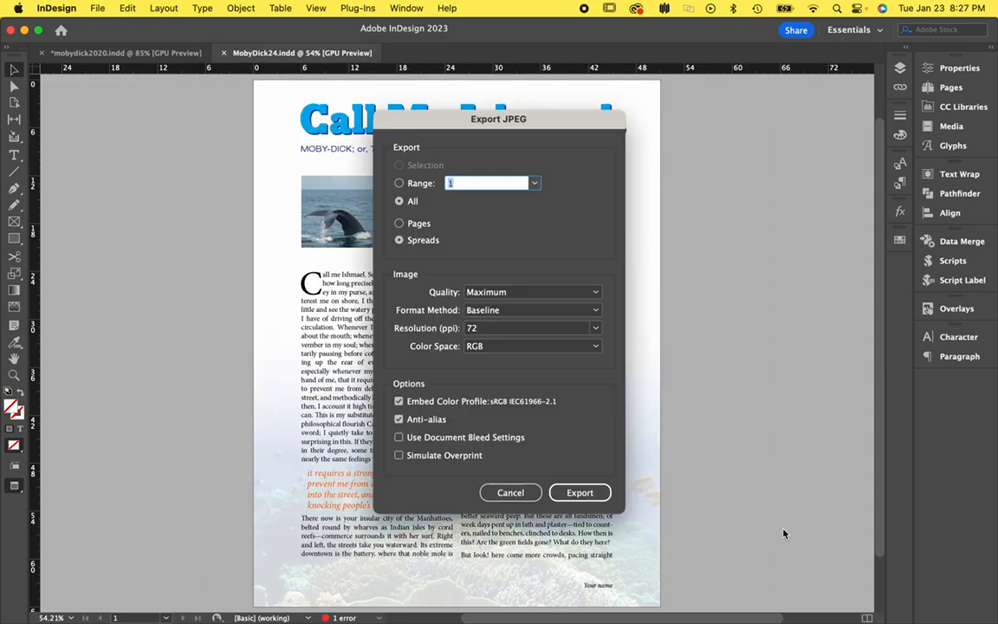
pyautogui.click(580, 493)
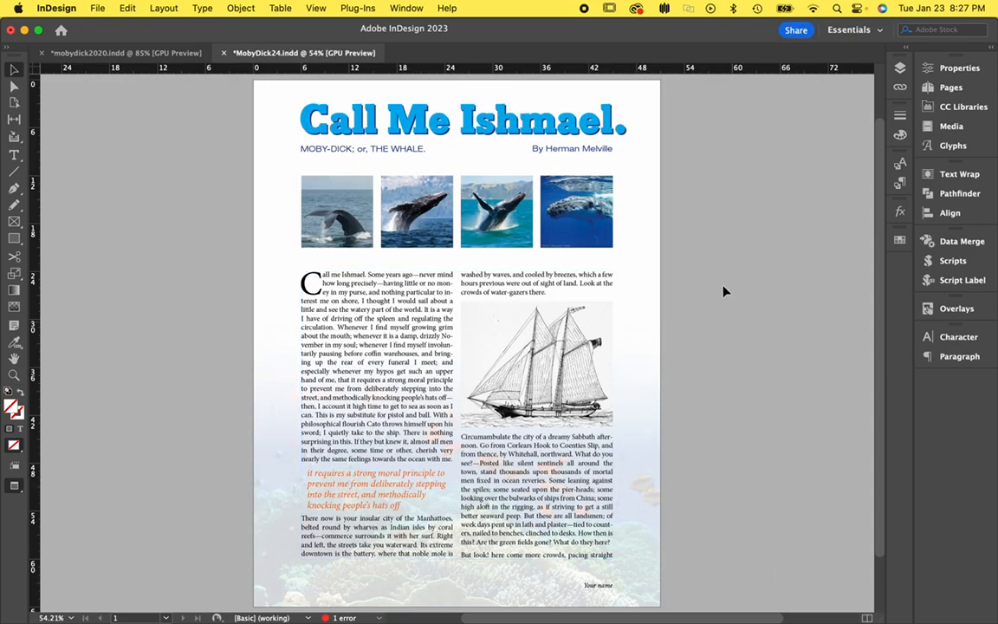